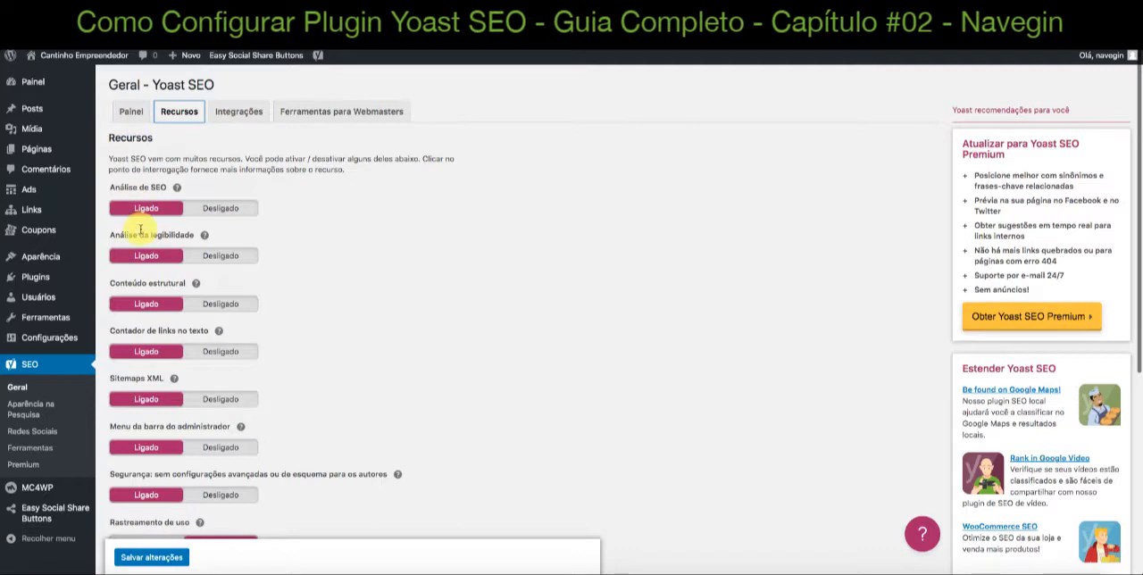
Review the feature toggles in the Yoast SEO general settings, from SEO analysis through Enhanced Slack sharing
scroll(140, 230, "down", 1)
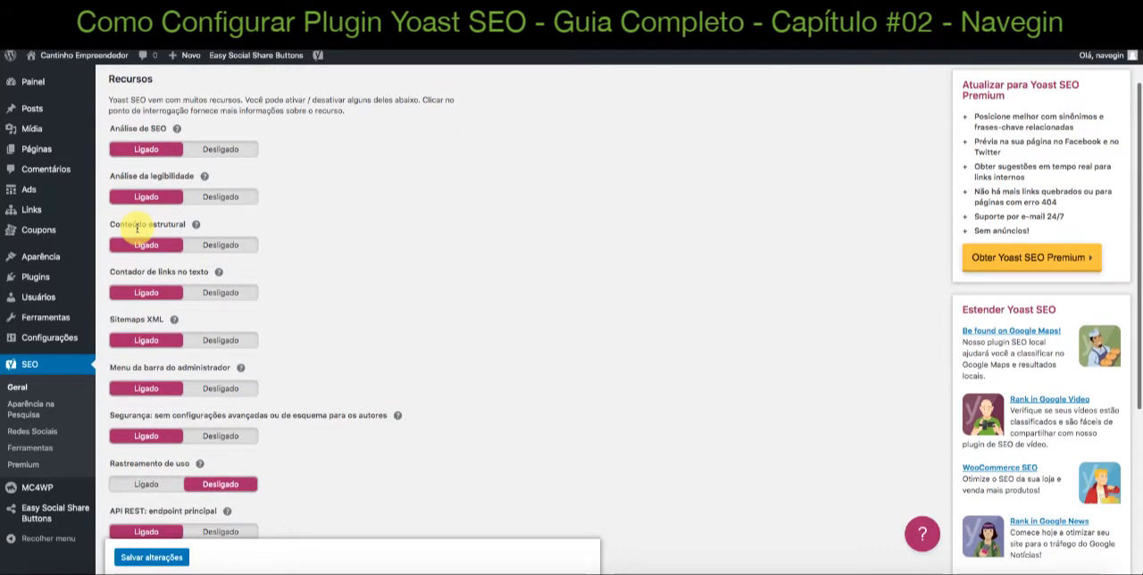
scroll(137, 228, "down", 2)
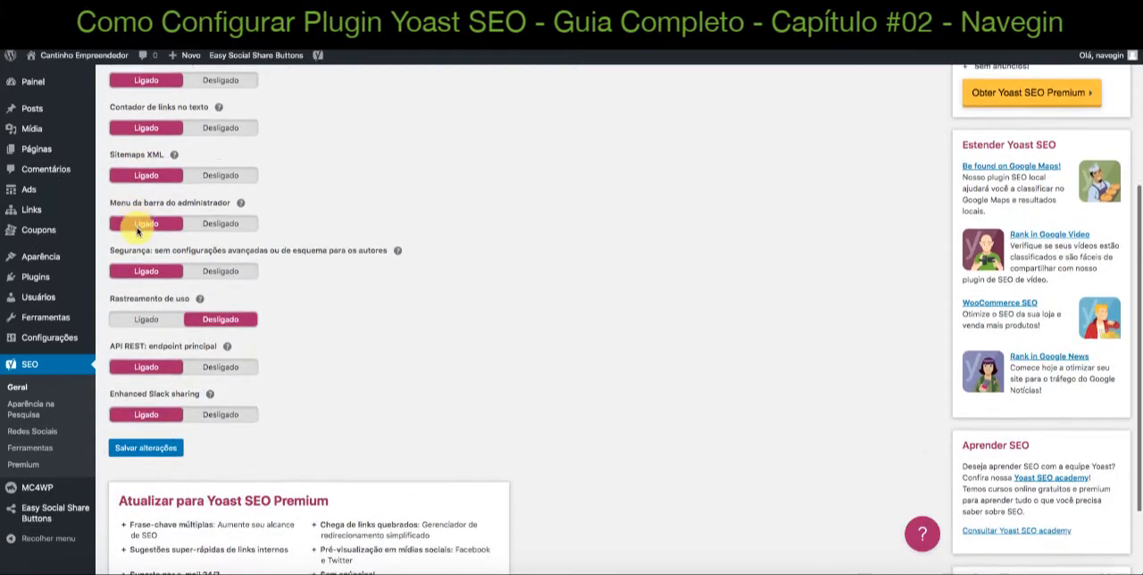
scroll(137, 231, "up", 4)
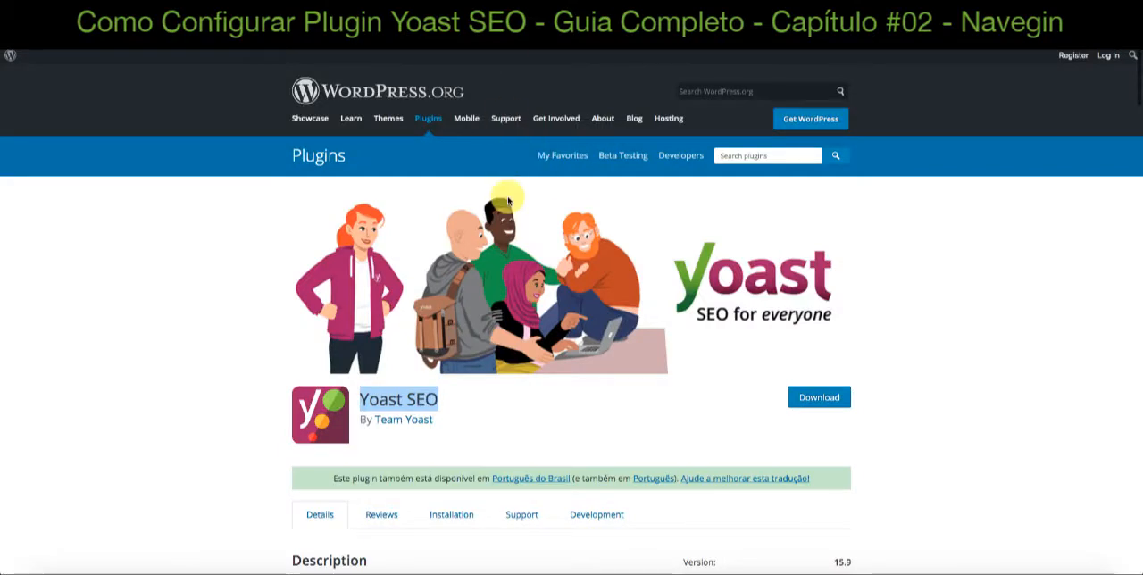
Examine the Yoast SEO plugin page on WordPress.org, including its description, version details and ratings, and highlight the plugin name
scroll(495, 267, "down", 1)
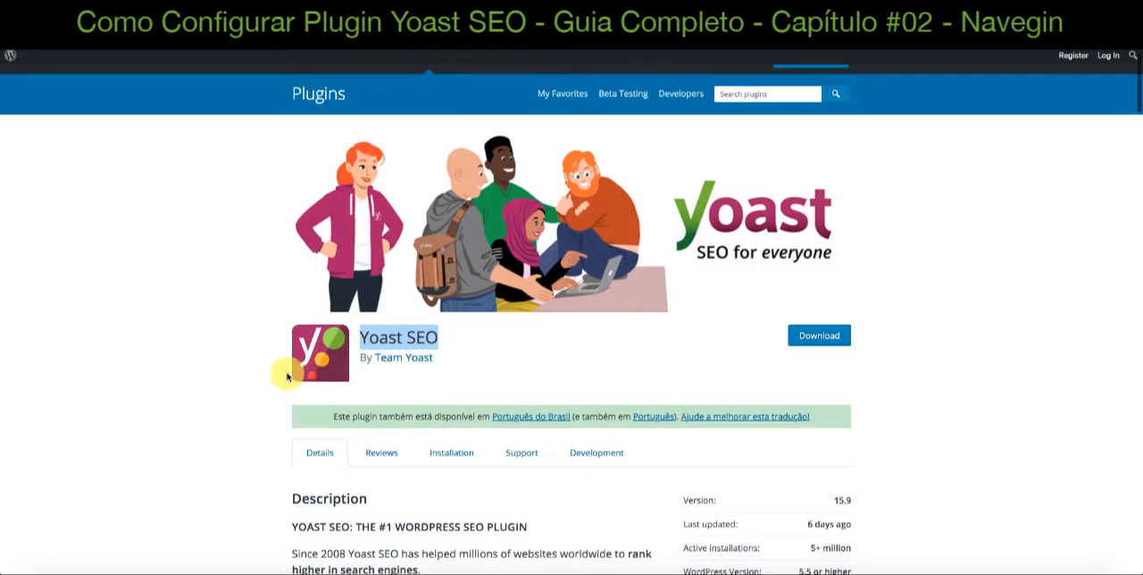
scroll(267, 377, "down", 3)
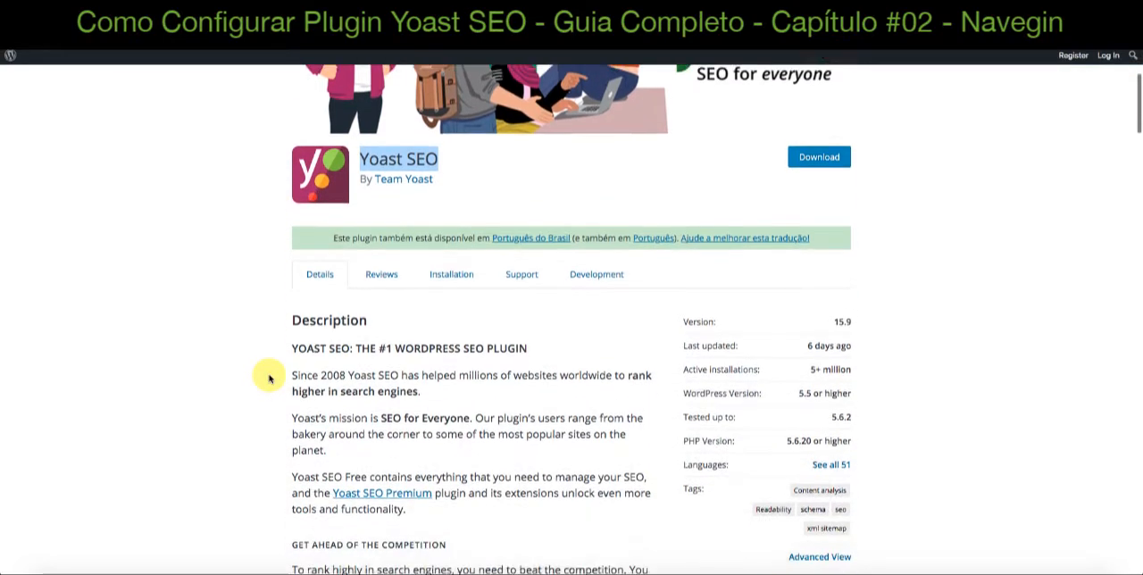
scroll(267, 379, "down", 4)
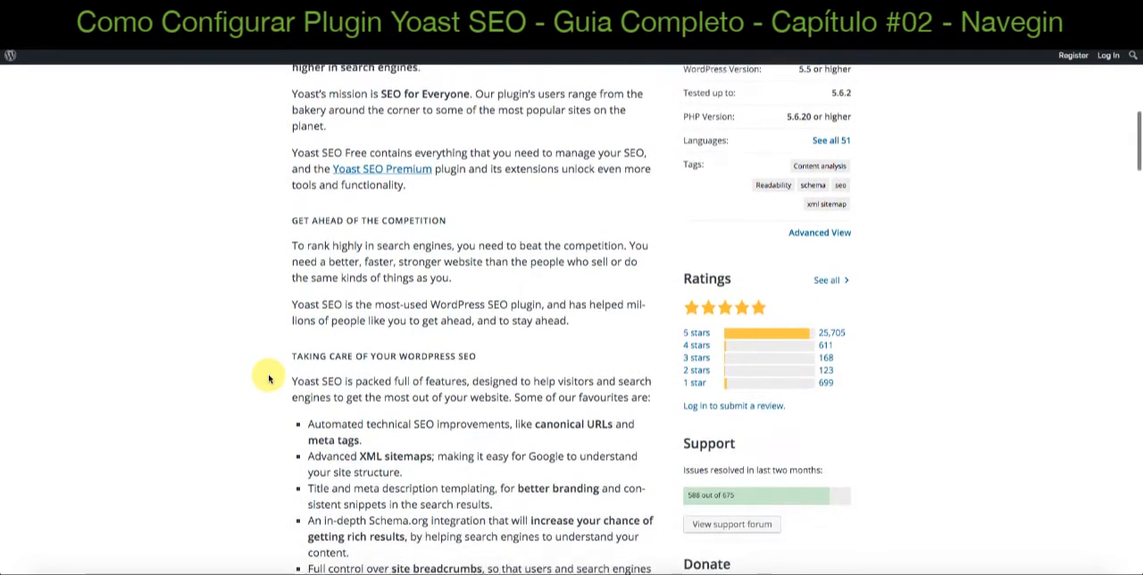
scroll(269, 379, "up", 5)
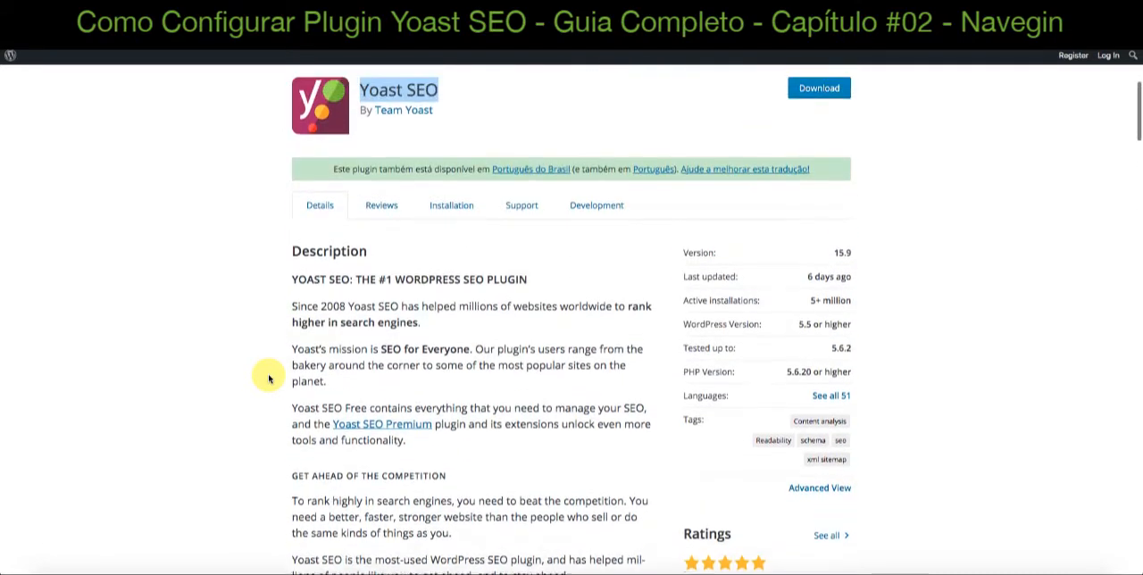
scroll(269, 379, "up", 3)
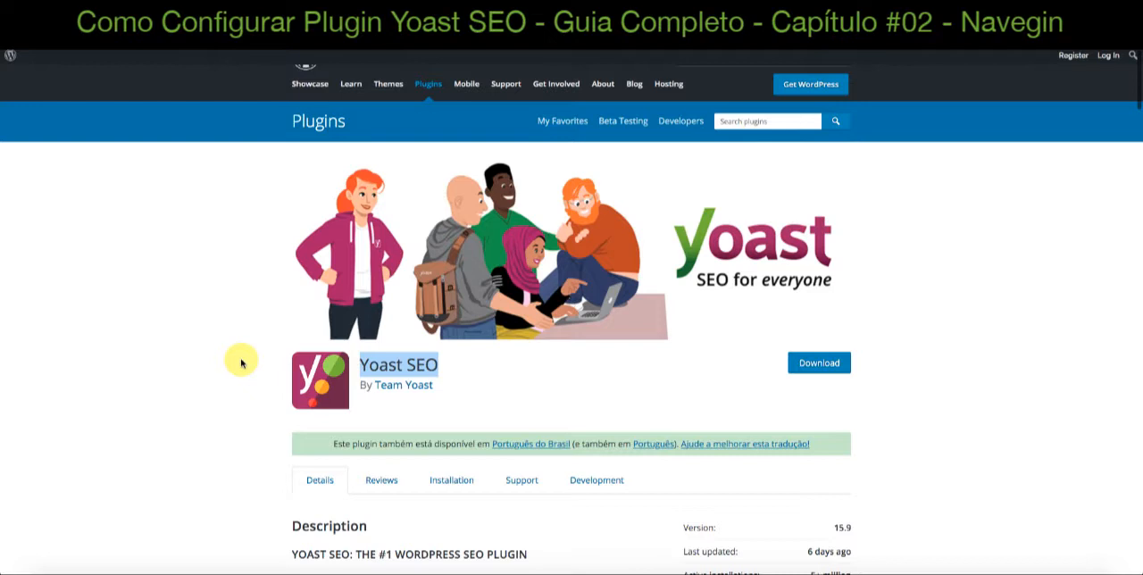
left_click(395, 364)
left_click_drag(433, 364, 362, 362)
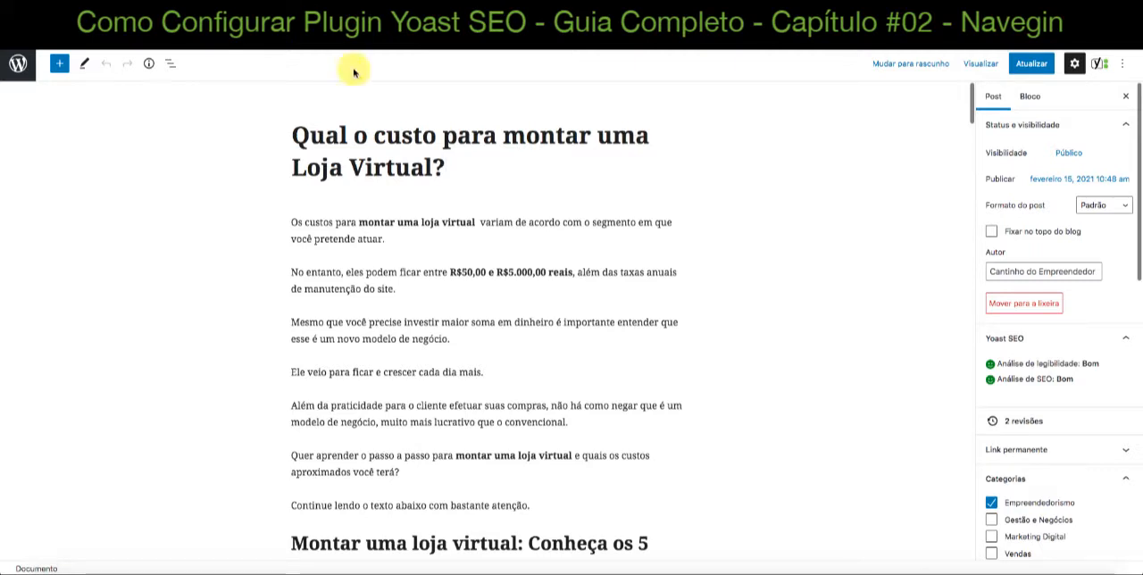
Examine the title and opening sections of the post "Qual o custo para montar uma Loja Virtual?" in the editor
left_click(298, 136)
left_click_drag(298, 136, 440, 168)
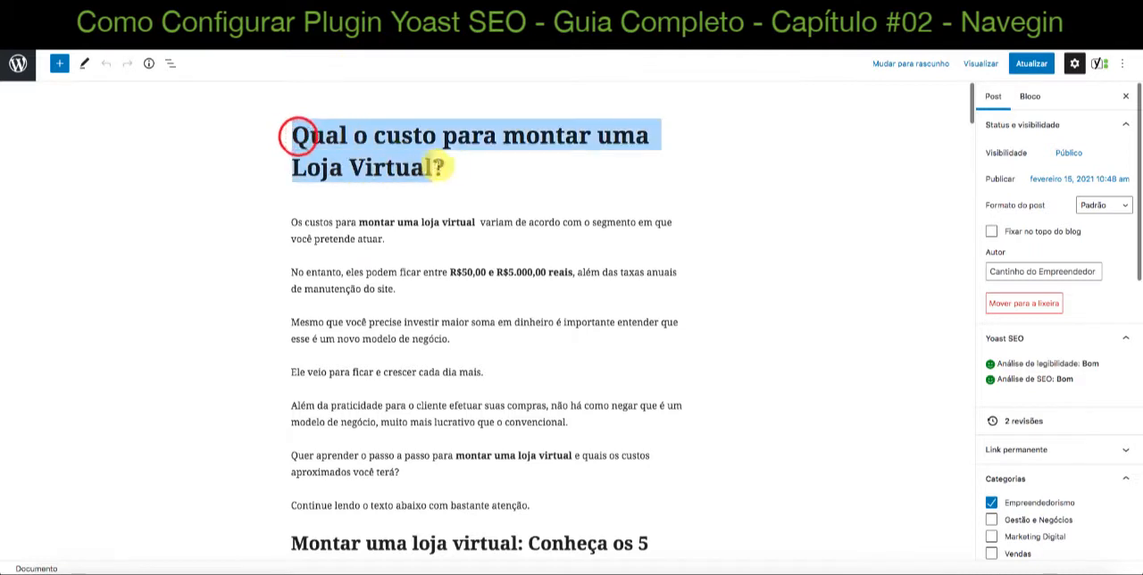
left_click(718, 207)
scroll(718, 207, "down", 3)
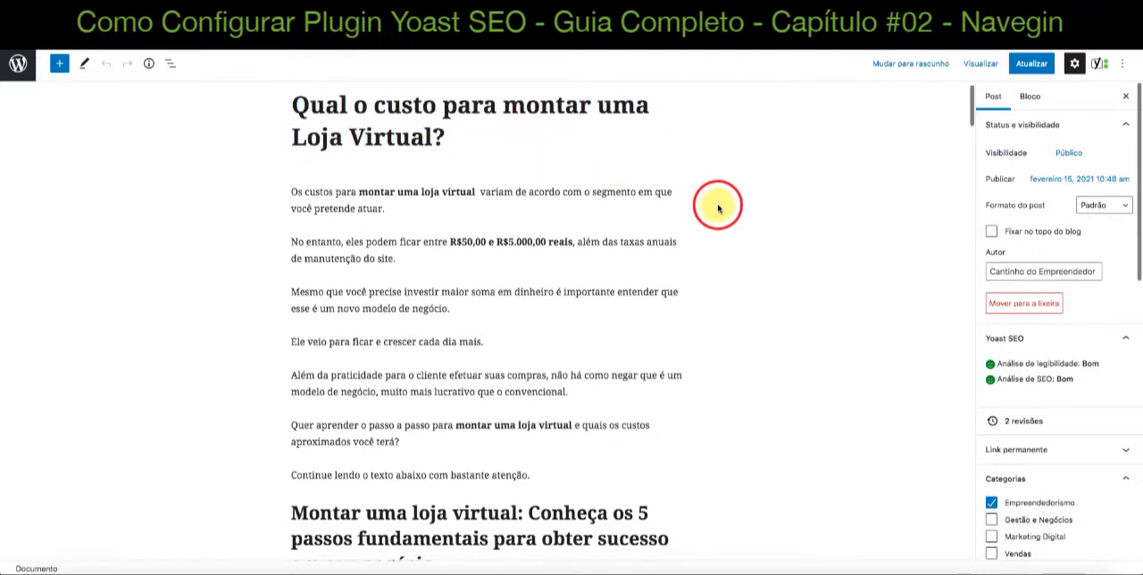
scroll(718, 207, "down", 6)
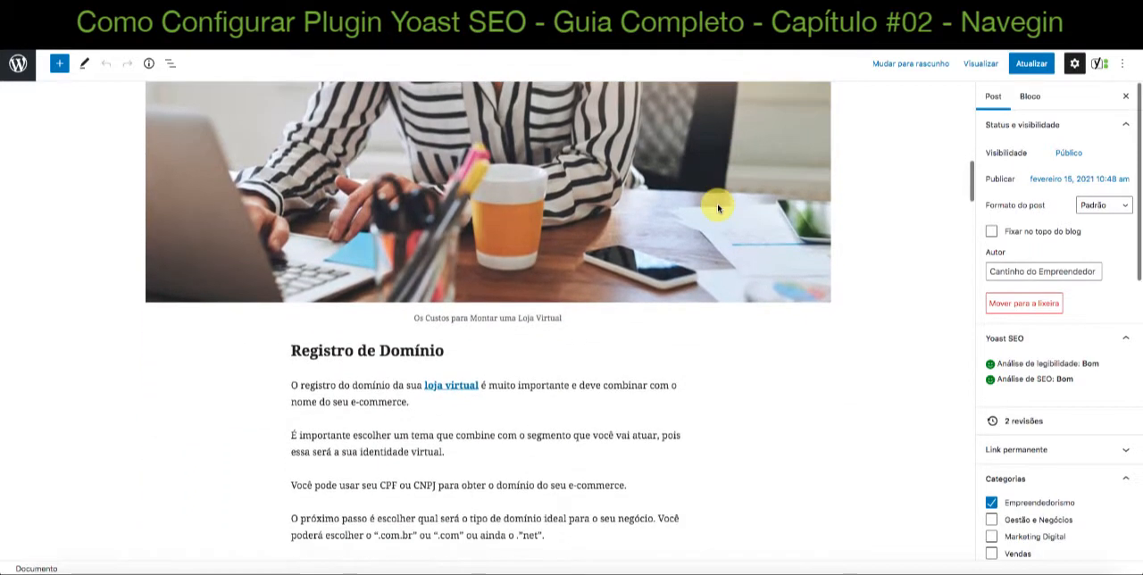
scroll(717, 207, "up", 4)
scroll(717, 207, "up", 5)
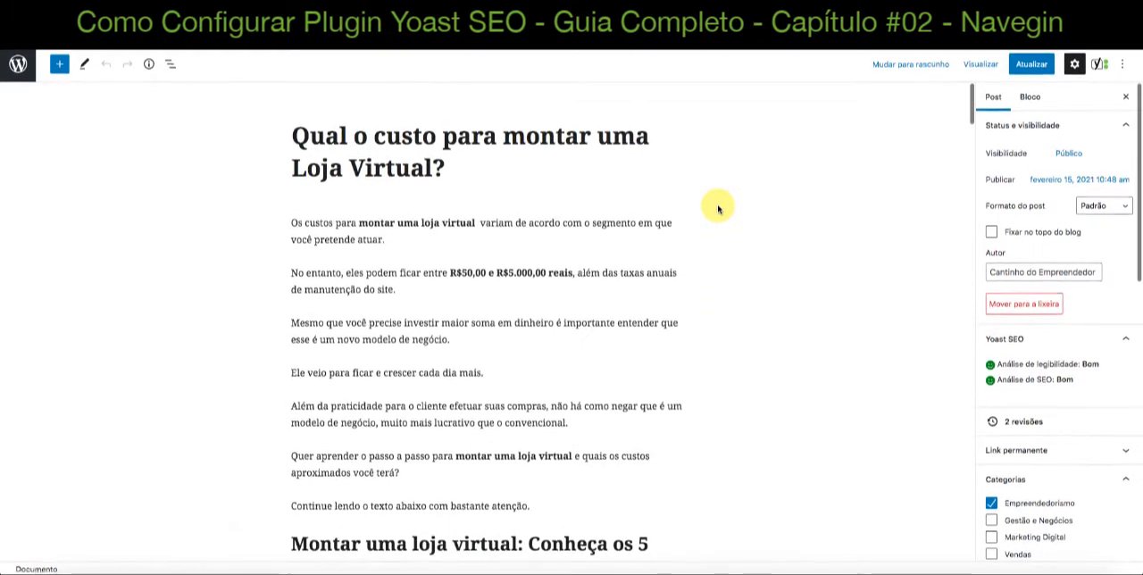
scroll(717, 207, "down", 1)
scroll(718, 207, "up", 1)
scroll(718, 208, "up", 1)
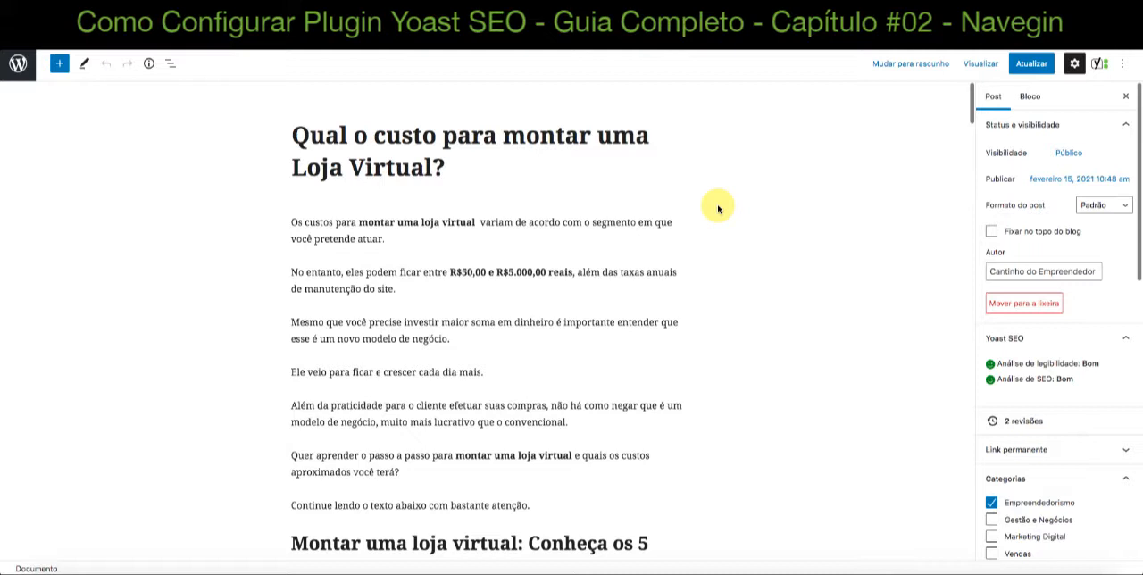
Read through the whole article, from the introduction to the Yoast SEO box beneath the last paragraph
scroll(718, 208, "down", 3)
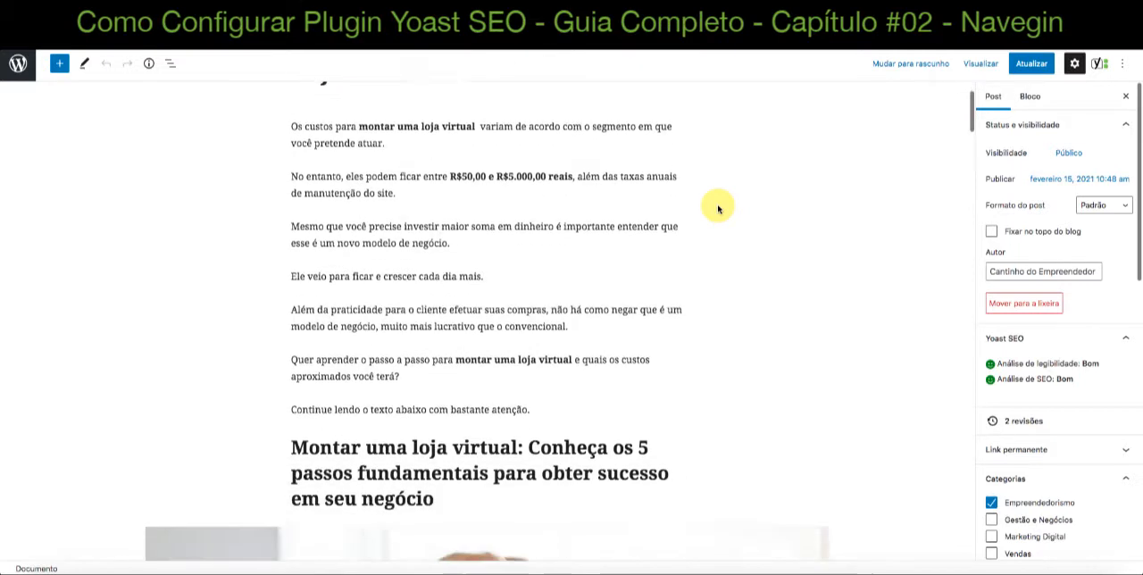
scroll(718, 208, "down", 5)
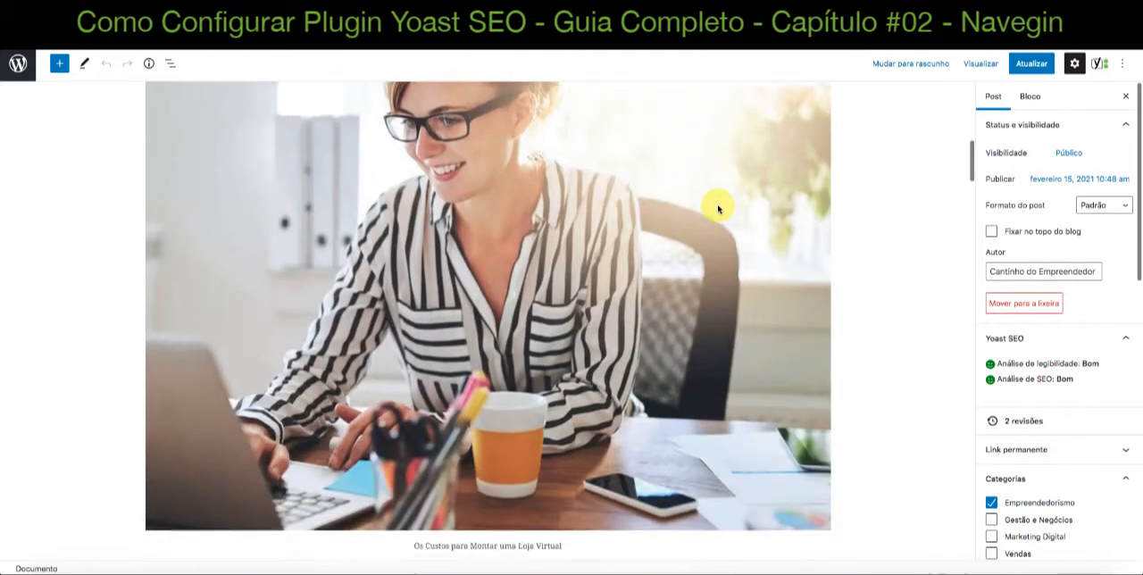
scroll(717, 208, "down", 4)
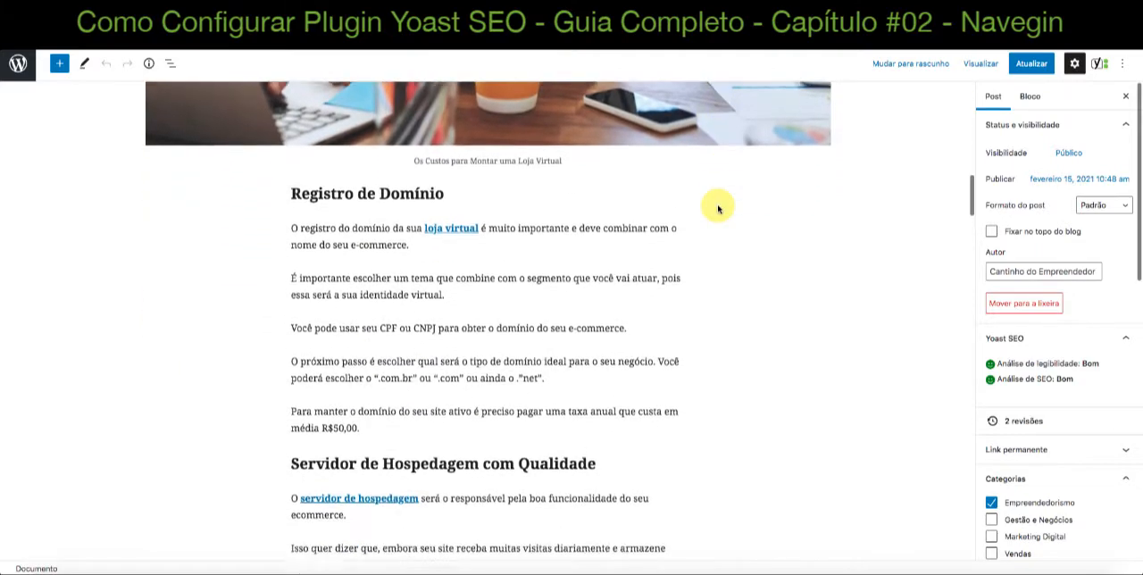
scroll(718, 208, "down", 4)
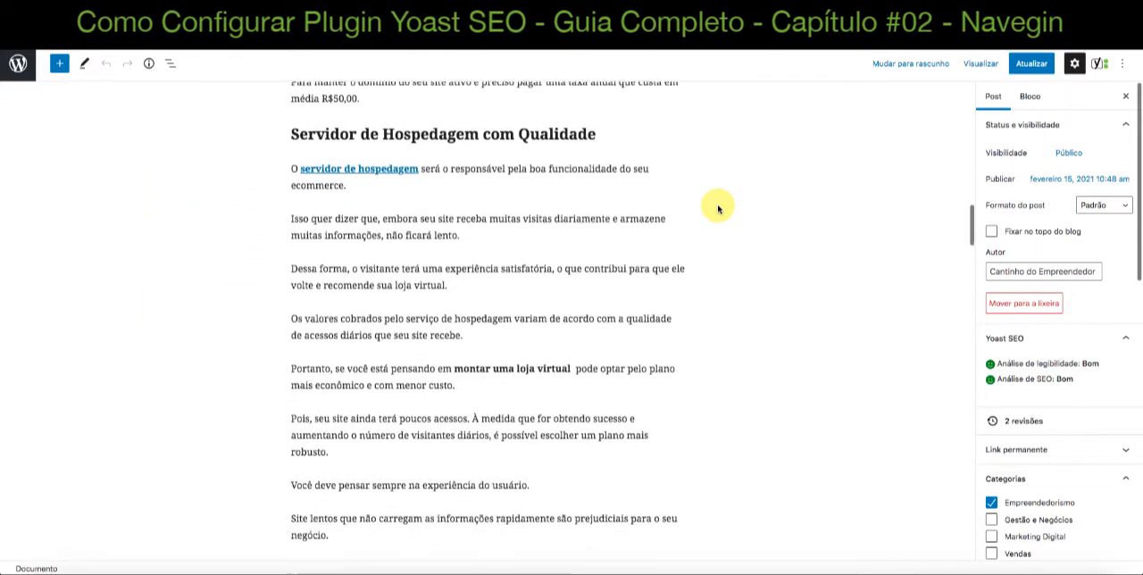
scroll(718, 208, "down", 1)
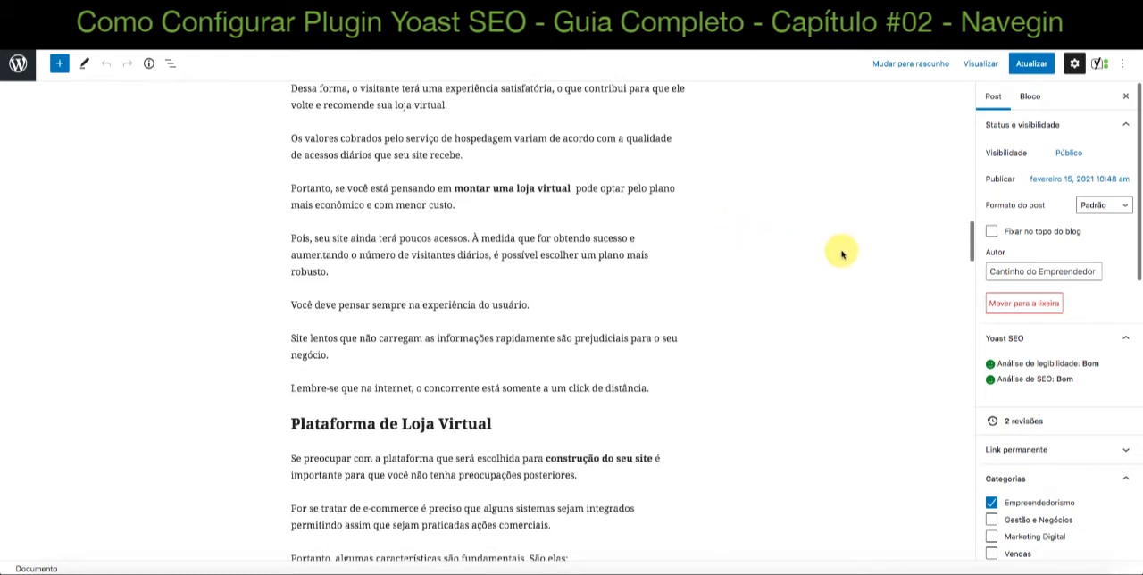
scroll(872, 273, "down", 2)
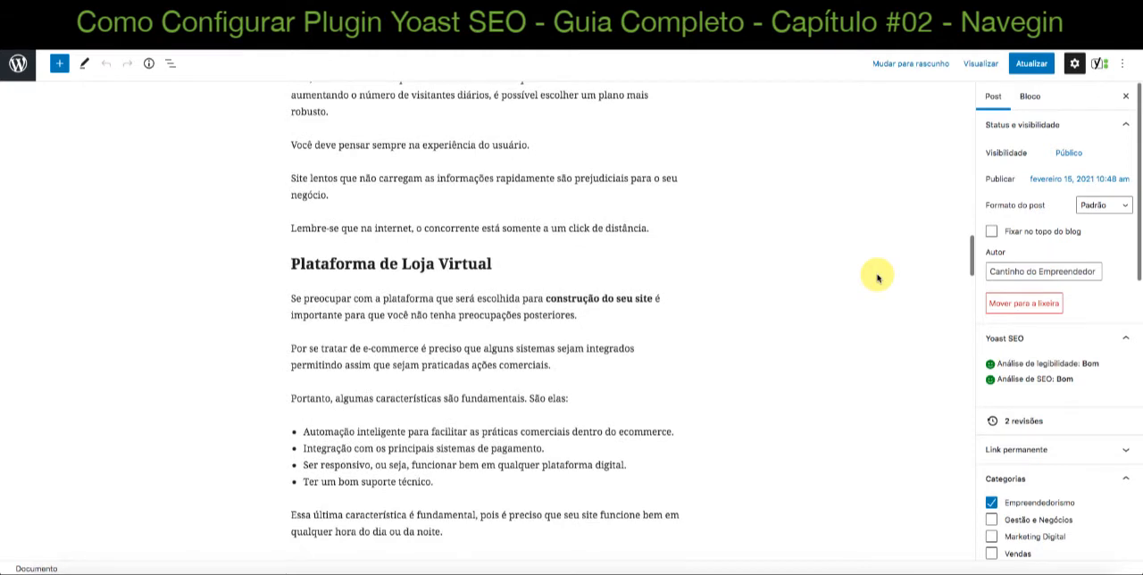
scroll(876, 277, "down", 1)
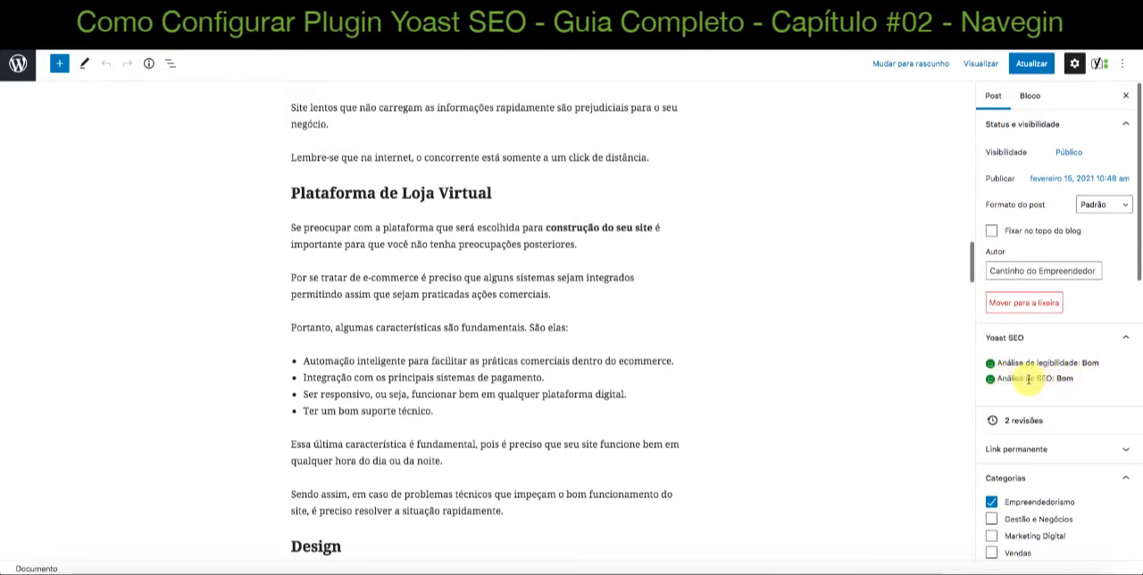
scroll(887, 383, "down", 8)
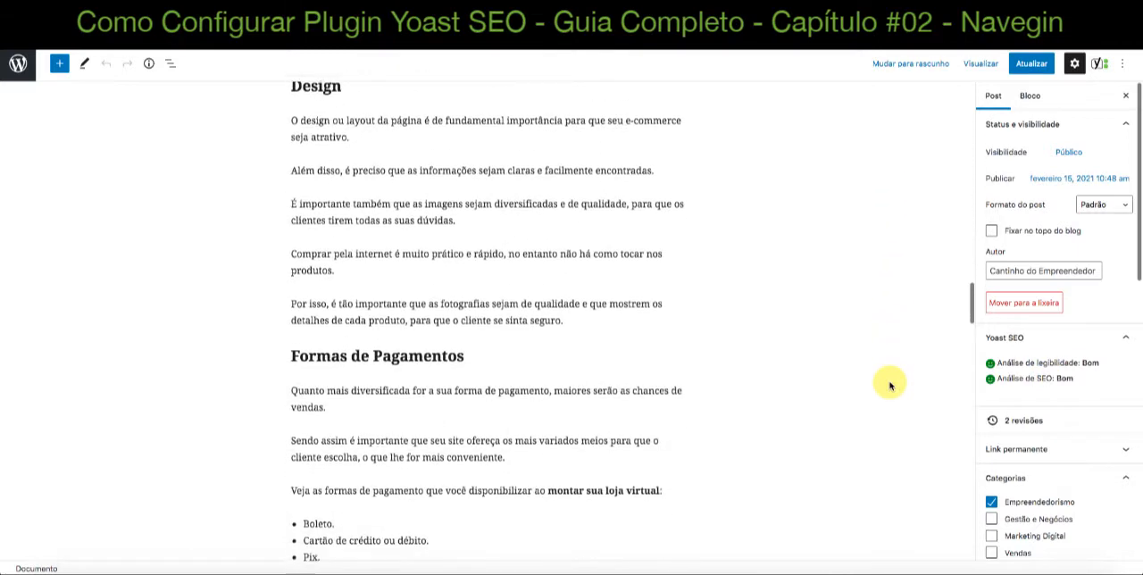
scroll(889, 386, "down", 5)
scroll(890, 385, "down", 9)
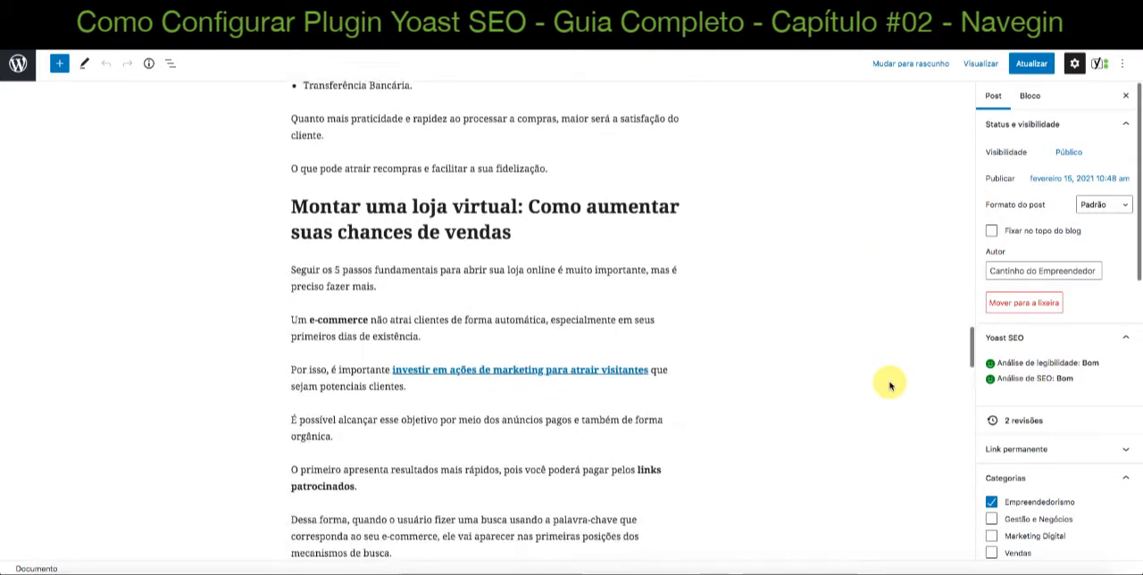
scroll(890, 386, "down", 7)
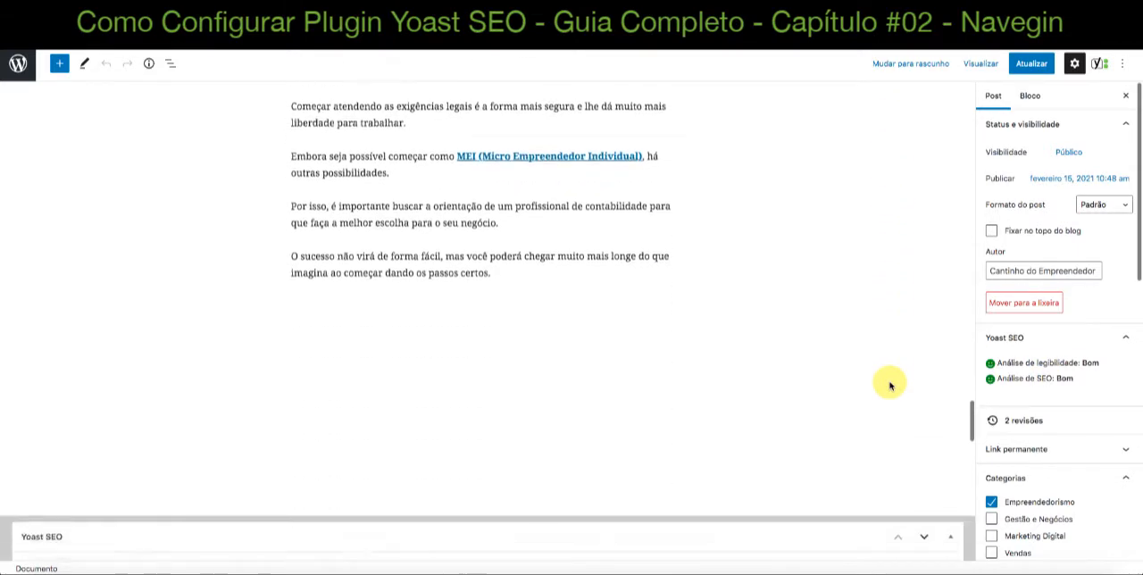
scroll(890, 386, "down", 1)
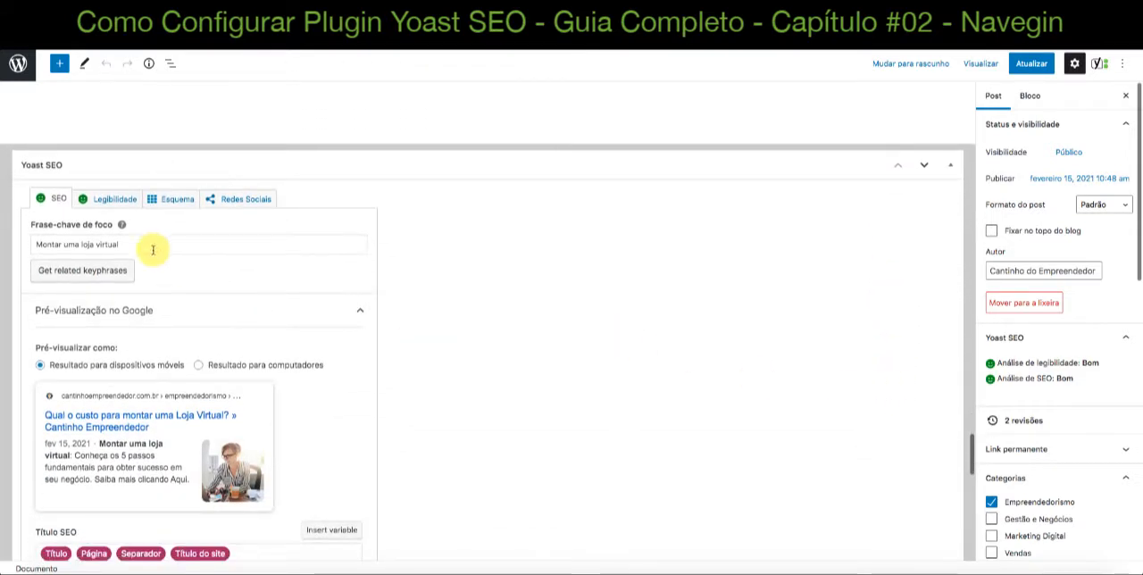
Check the focus keyphrase "Montar uma loja virtual" and get its related keyphrases
left_click_drag(140, 244, 25, 241)
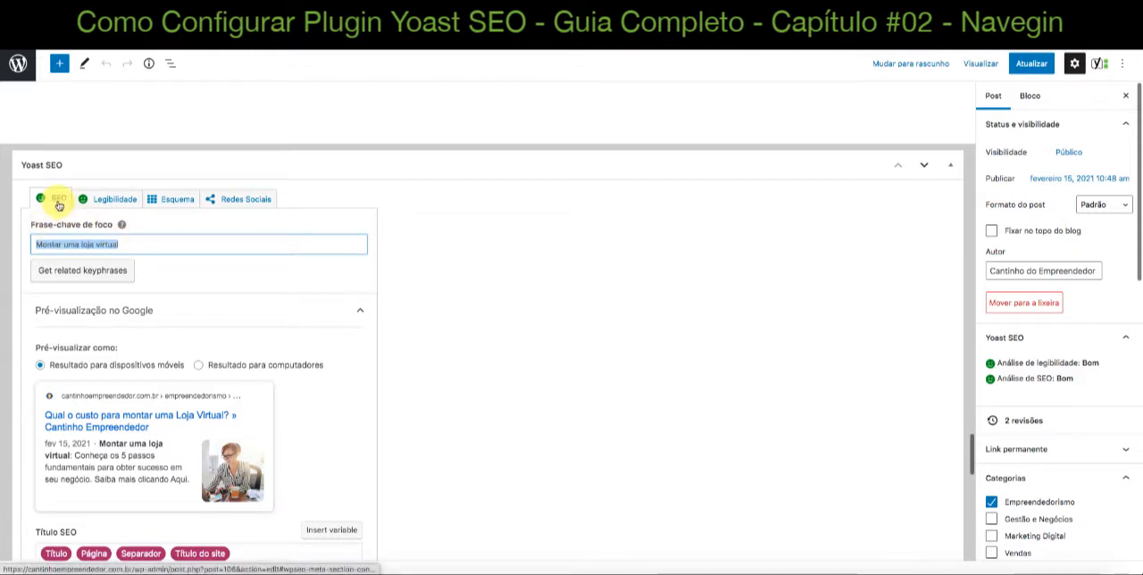
left_click(160, 246)
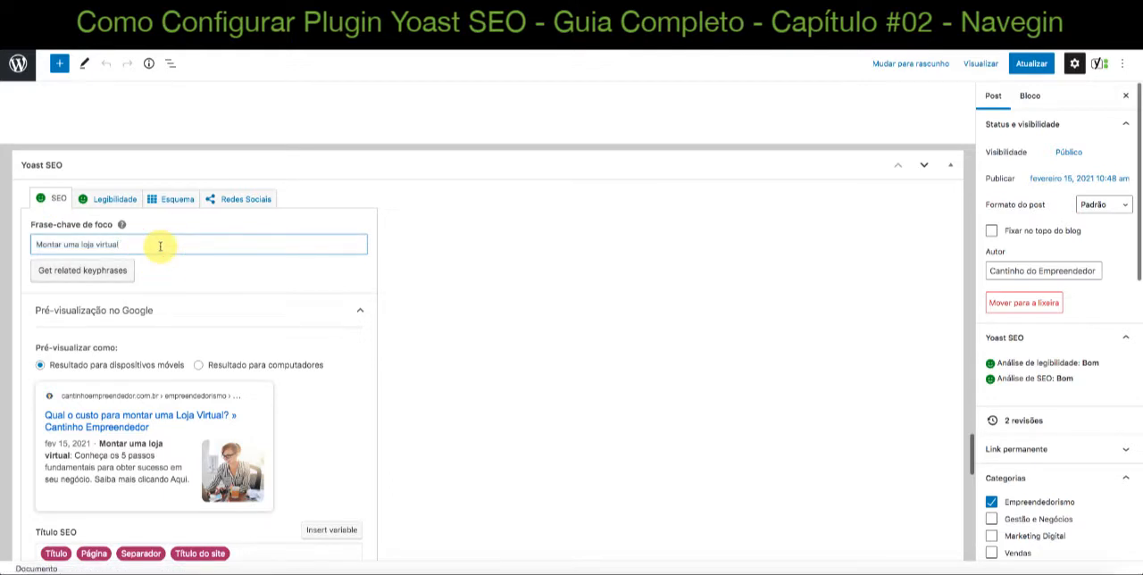
left_click(97, 271)
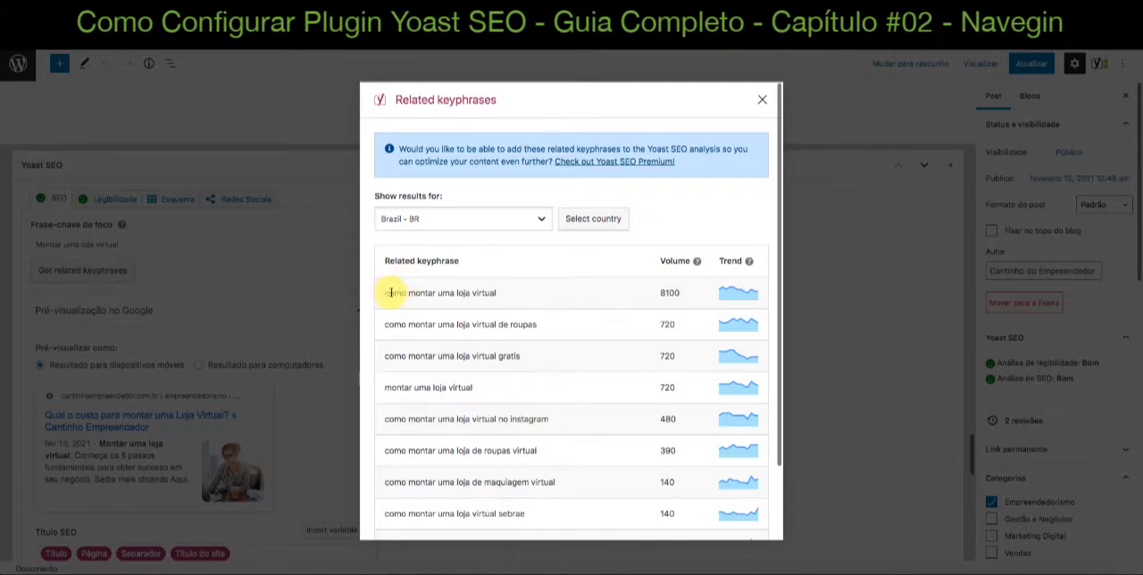
Examine the related keyphrases for Brazil with their search volumes and trends, starting with "como montar uma loja virtual"
left_click_drag(385, 293, 497, 299)
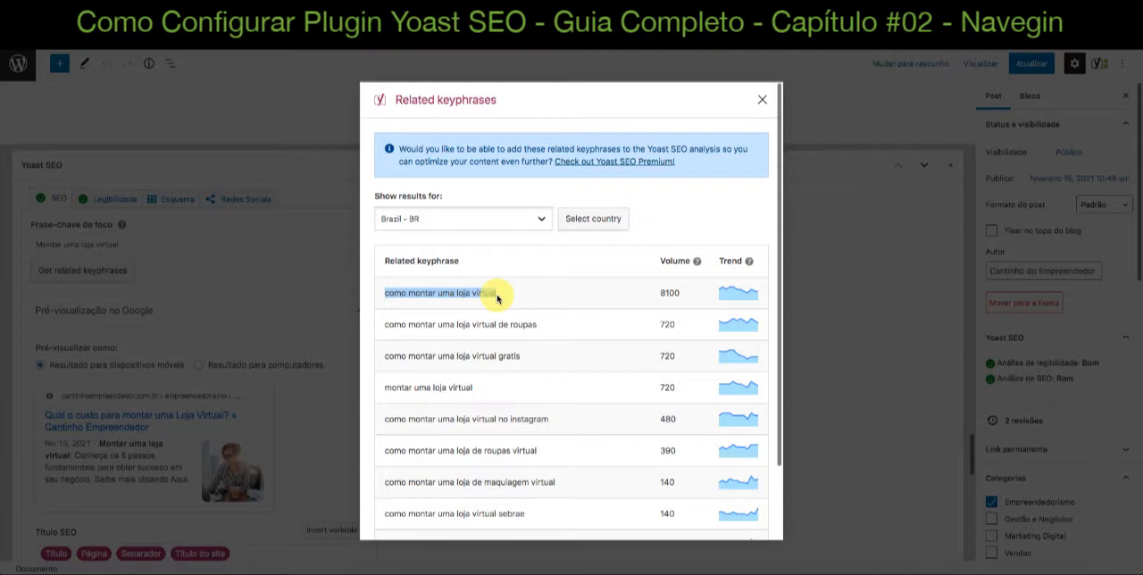
left_click(679, 294)
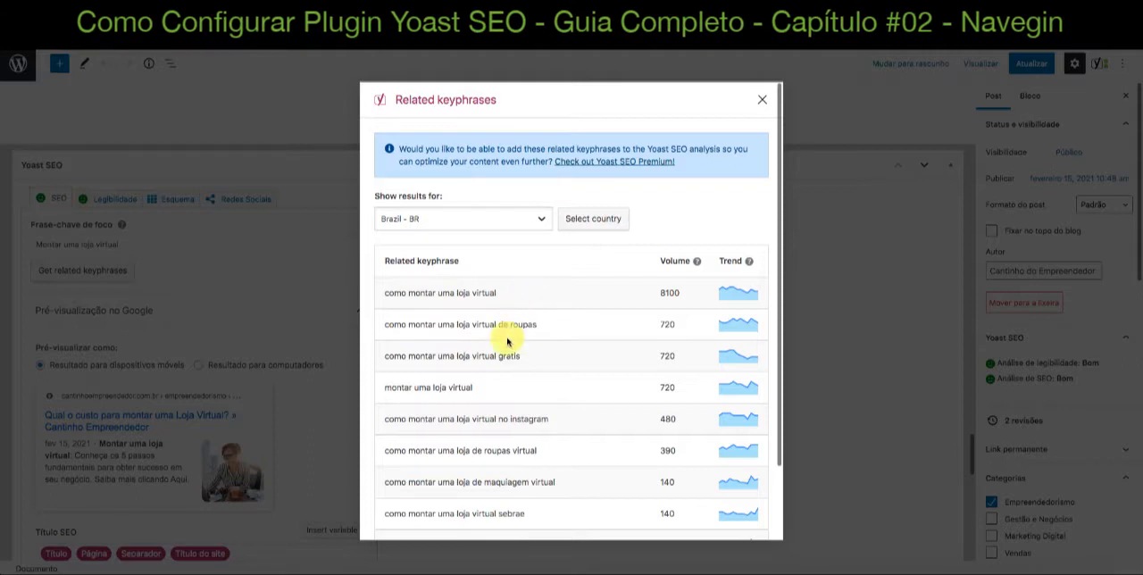
scroll(508, 335, "down", 2)
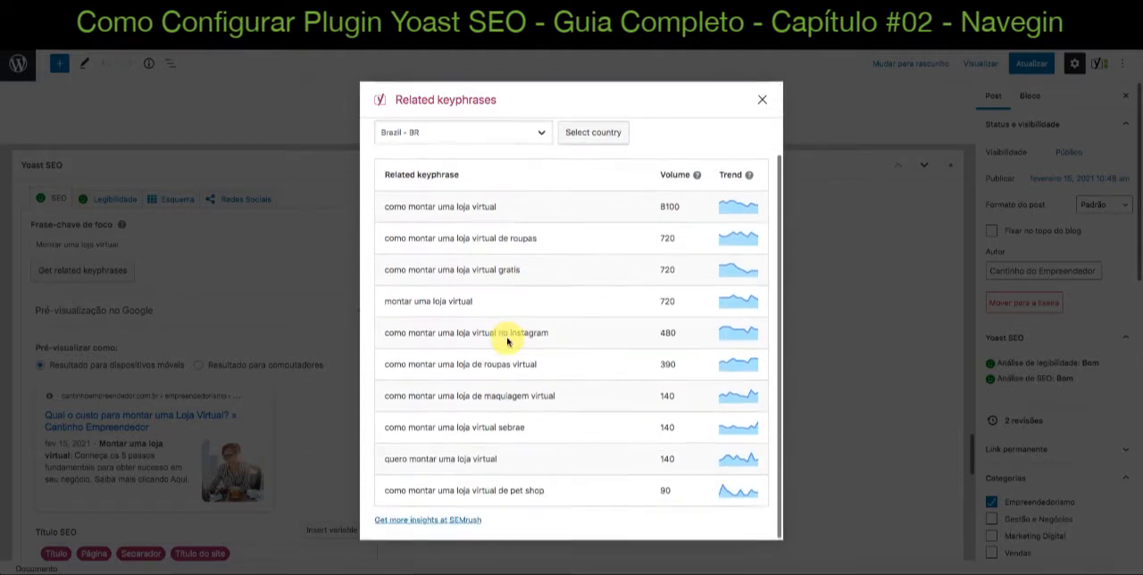
scroll(507, 340, "up", 2)
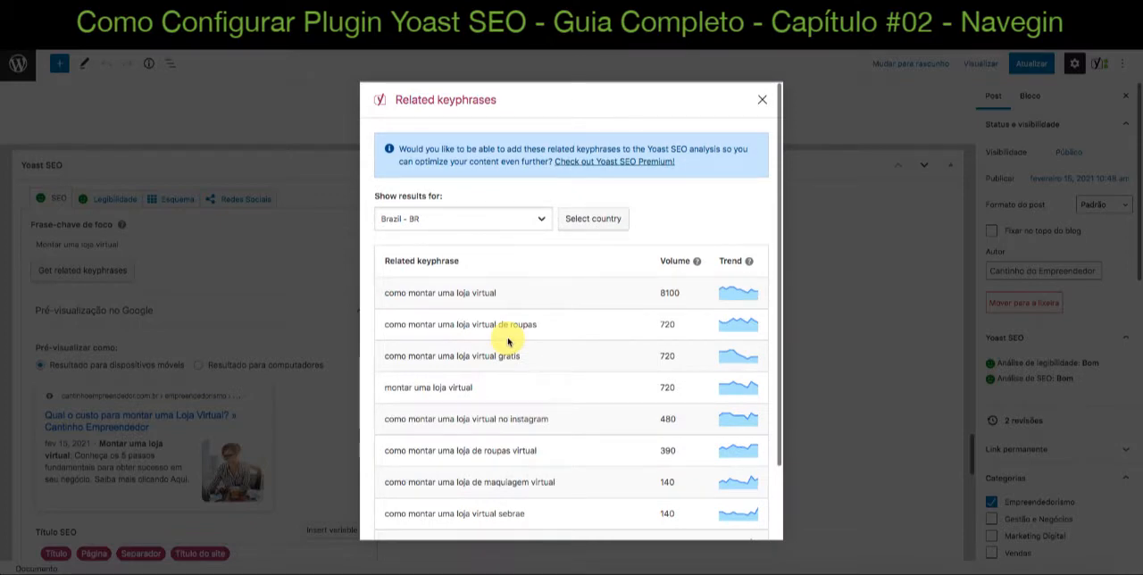
scroll(527, 332, "down", 1)
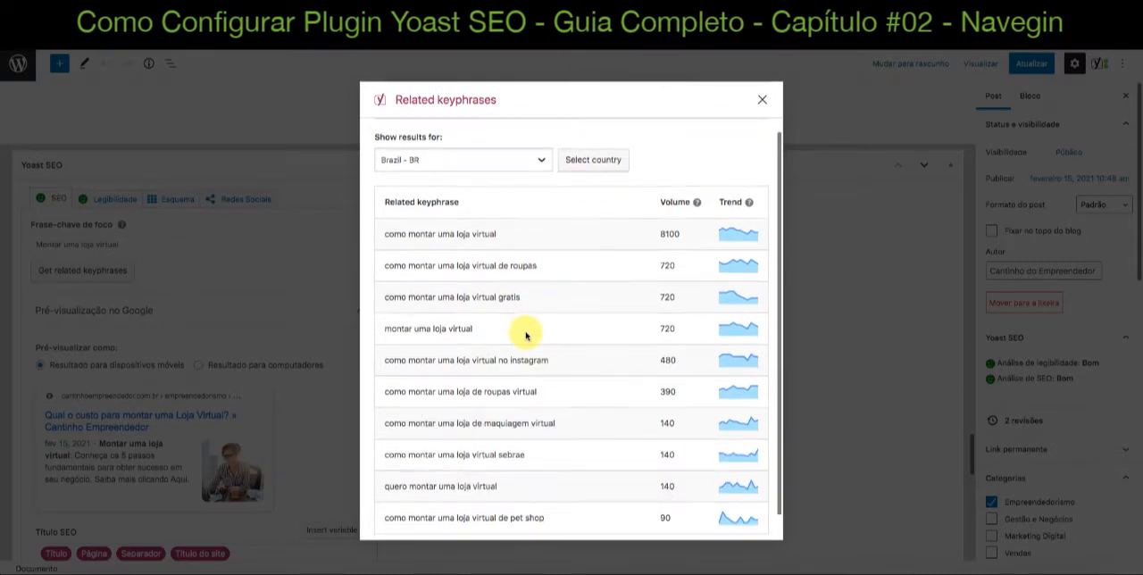
scroll(524, 332, "up", 1)
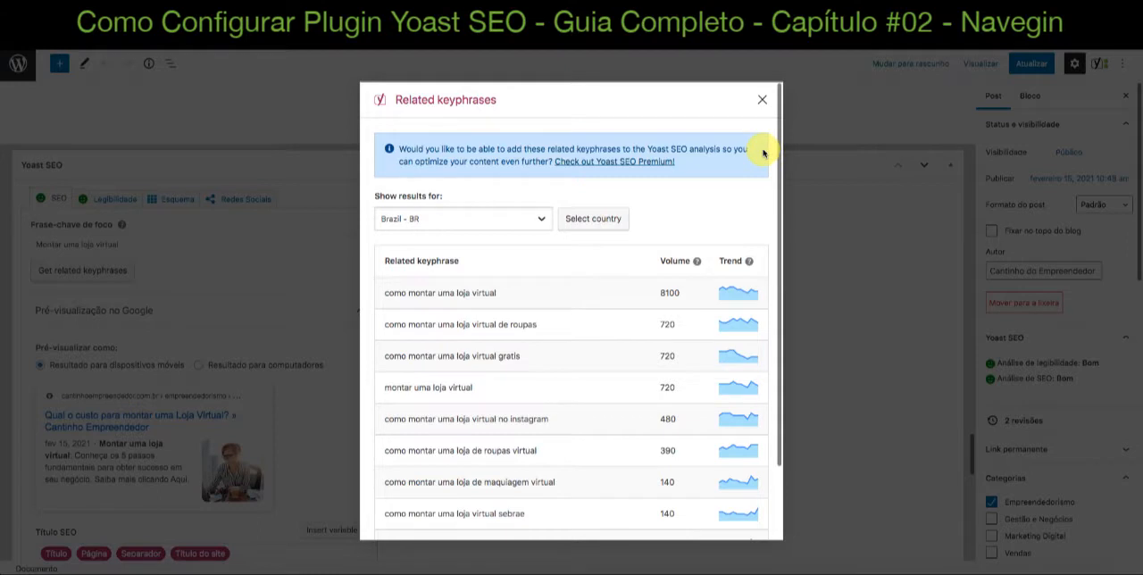
scroll(761, 178, "down", 2)
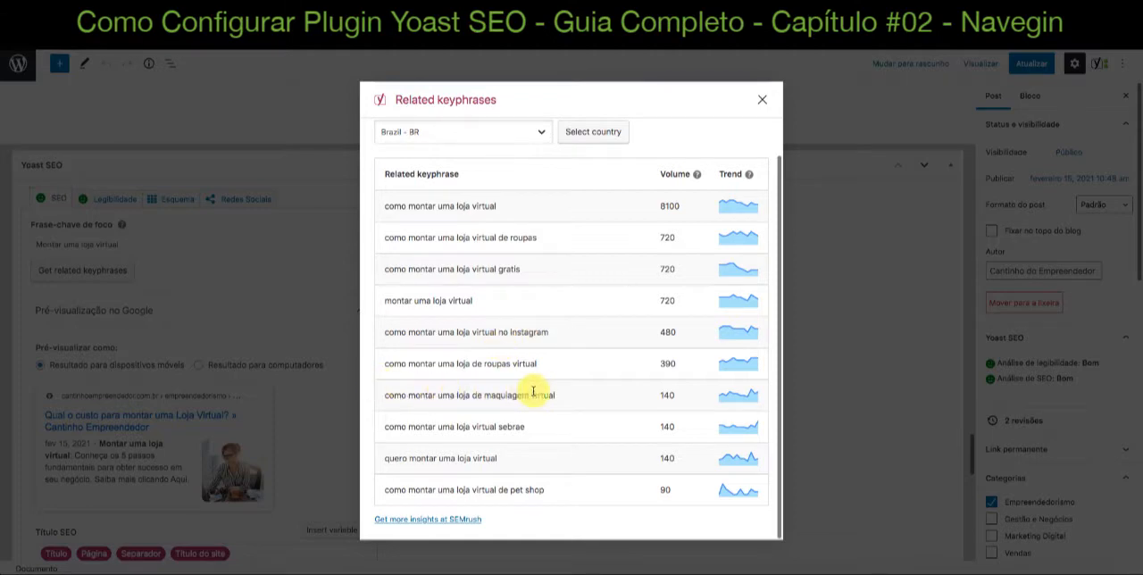
Examine the related keyphrase "como montar uma loja de maquiagem virtual" and its search volume, and close the related keyphrases list
scroll(680, 398, "up", 2)
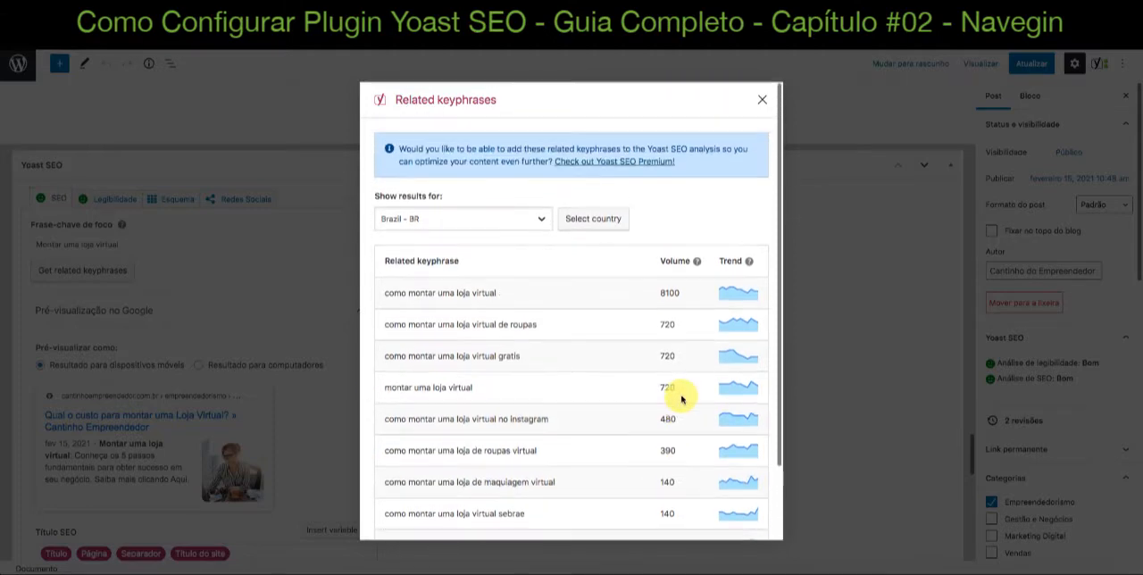
scroll(680, 398, "down", 2)
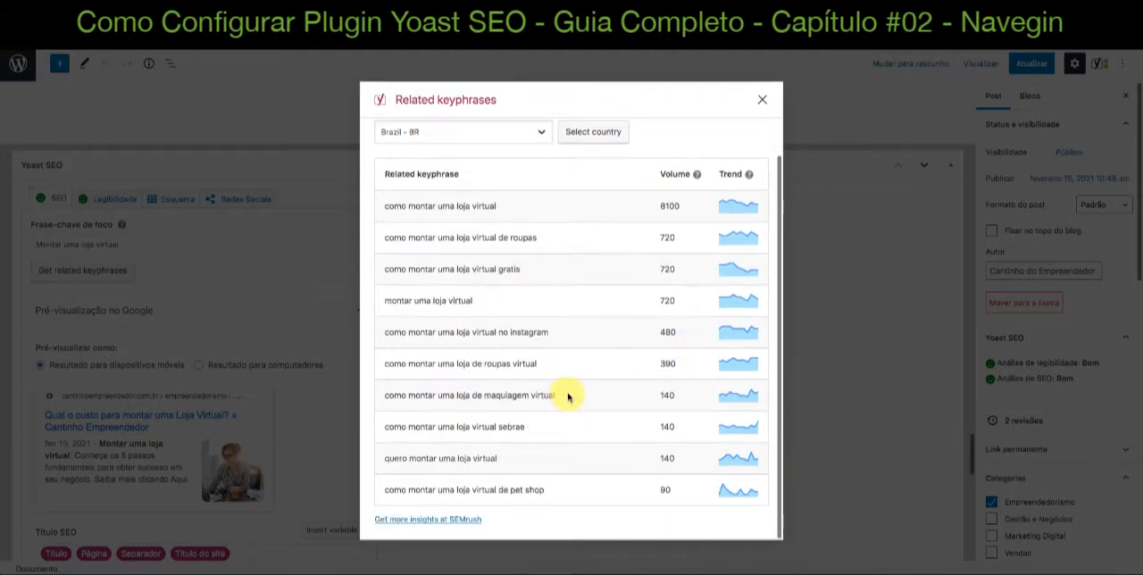
left_click(679, 395)
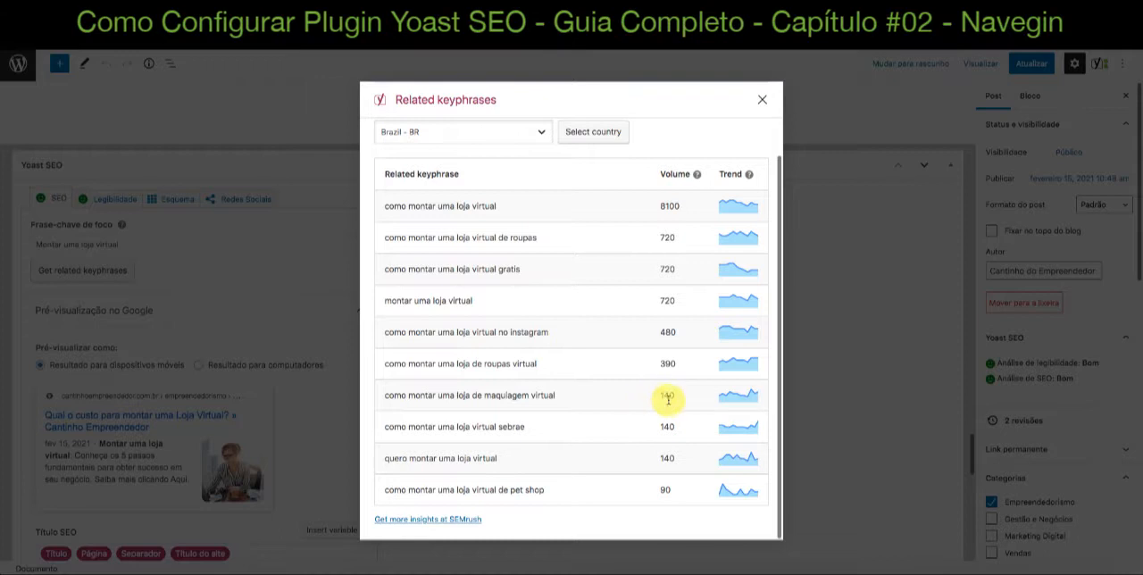
left_click(662, 394)
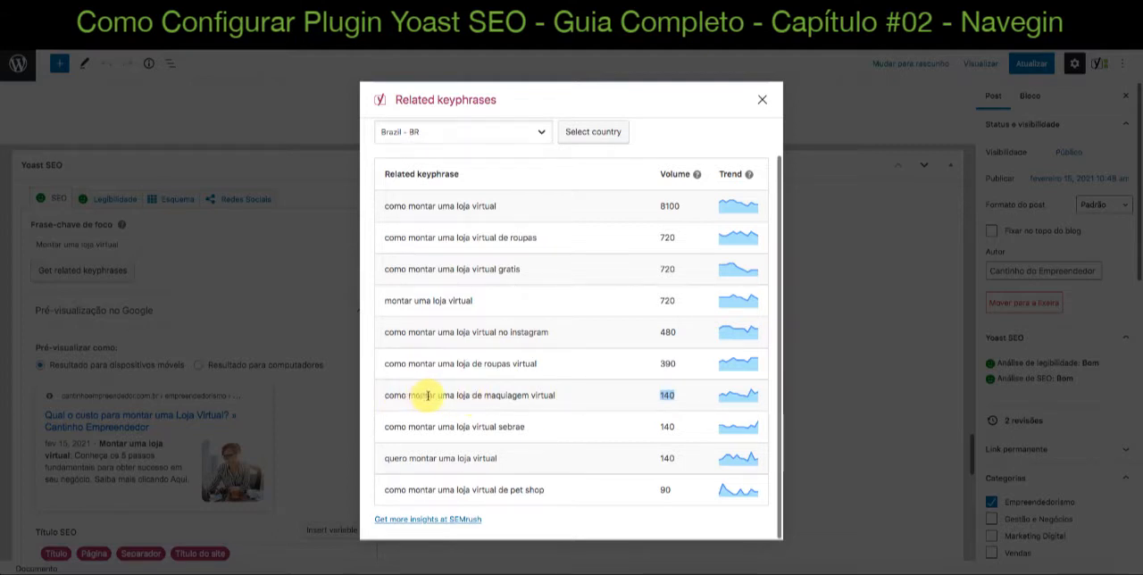
left_click_drag(400, 395, 571, 395)
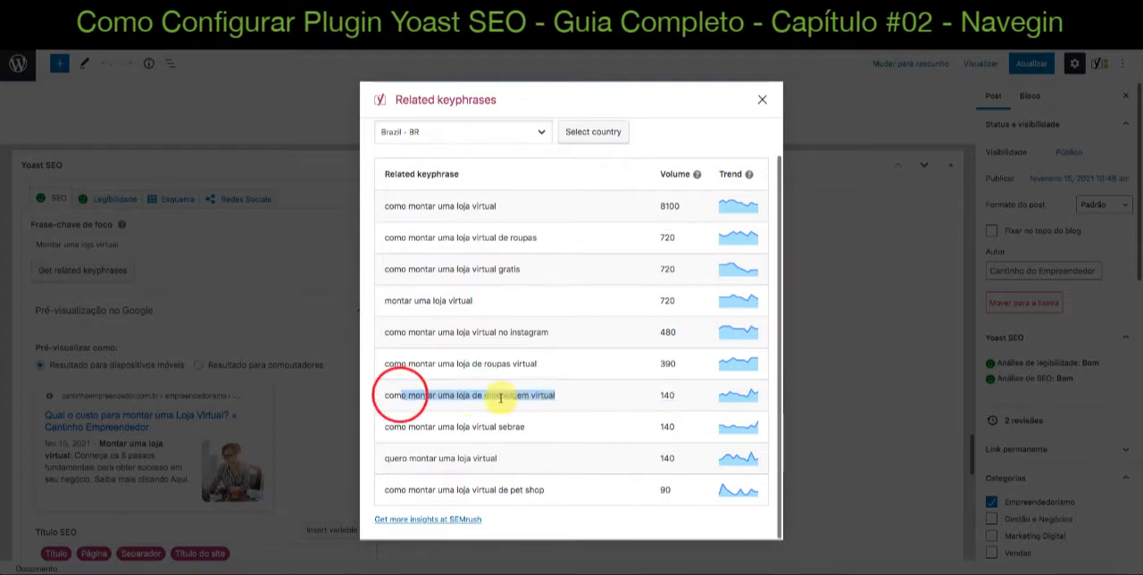
left_click_drag(382, 396, 564, 402)
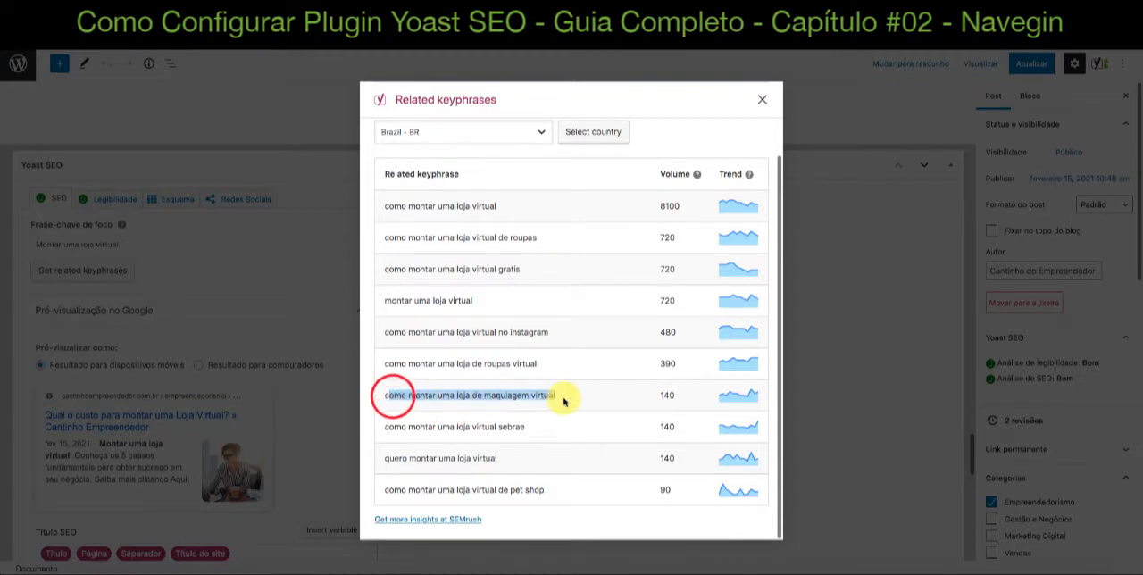
left_click(389, 396)
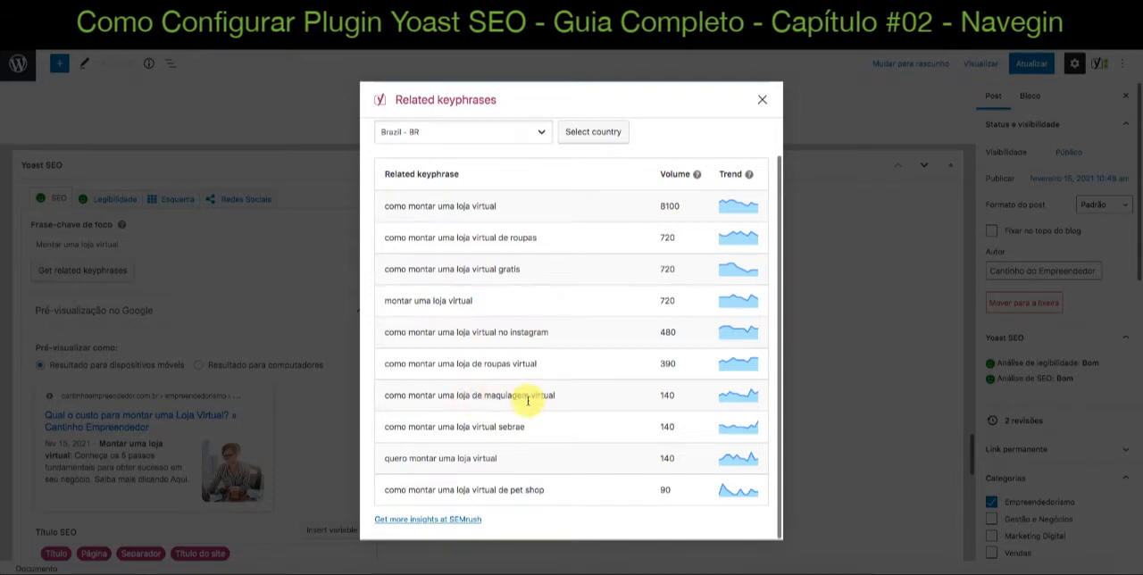
left_click_drag(564, 395, 378, 397)
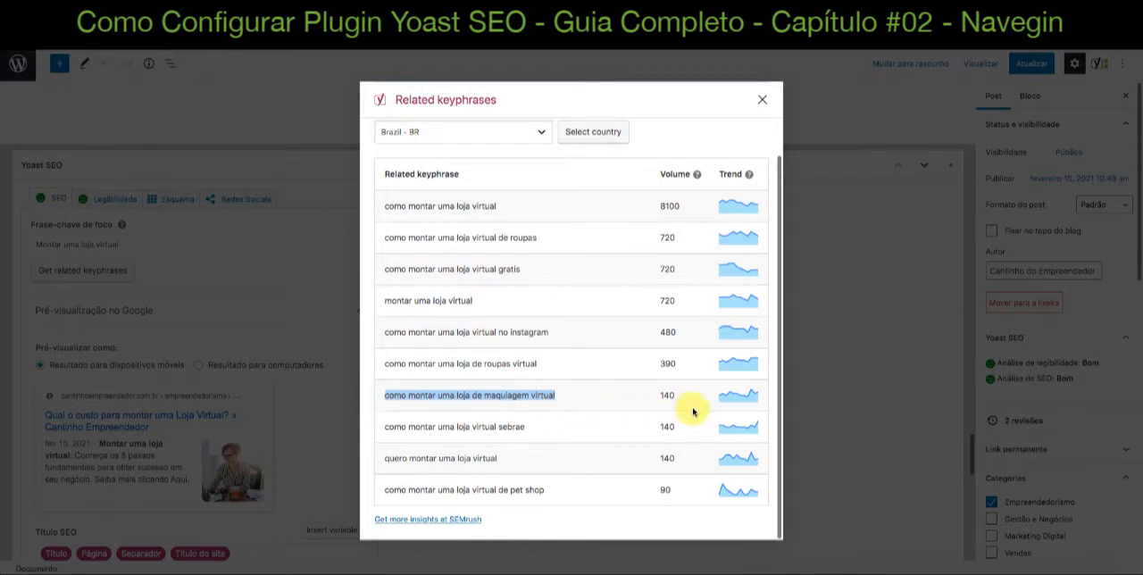
scroll(599, 442, "up", 2)
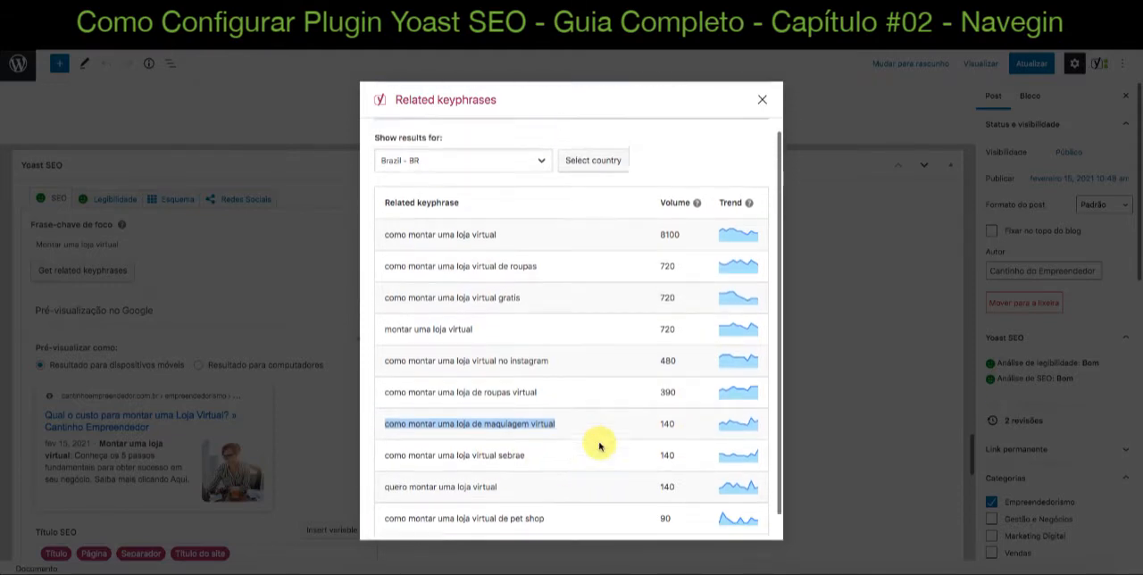
left_click(762, 99)
Highlight the focus keyphrase "Montar uma loja virtual" in the Yoast SEO box to review it
scroll(653, 342, "down", 3)
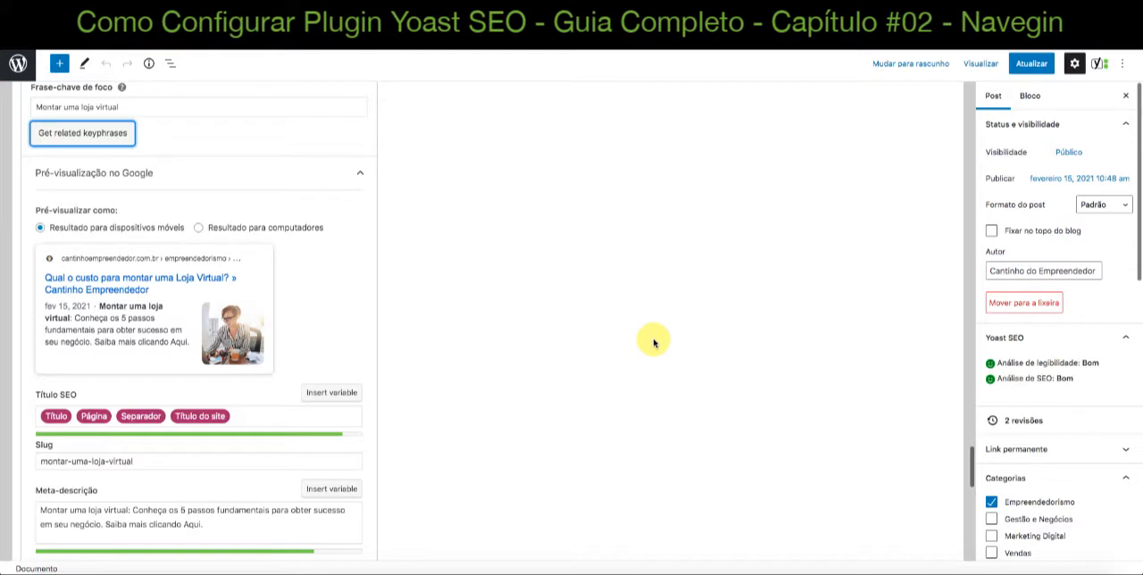
scroll(80, 201, "up", 2)
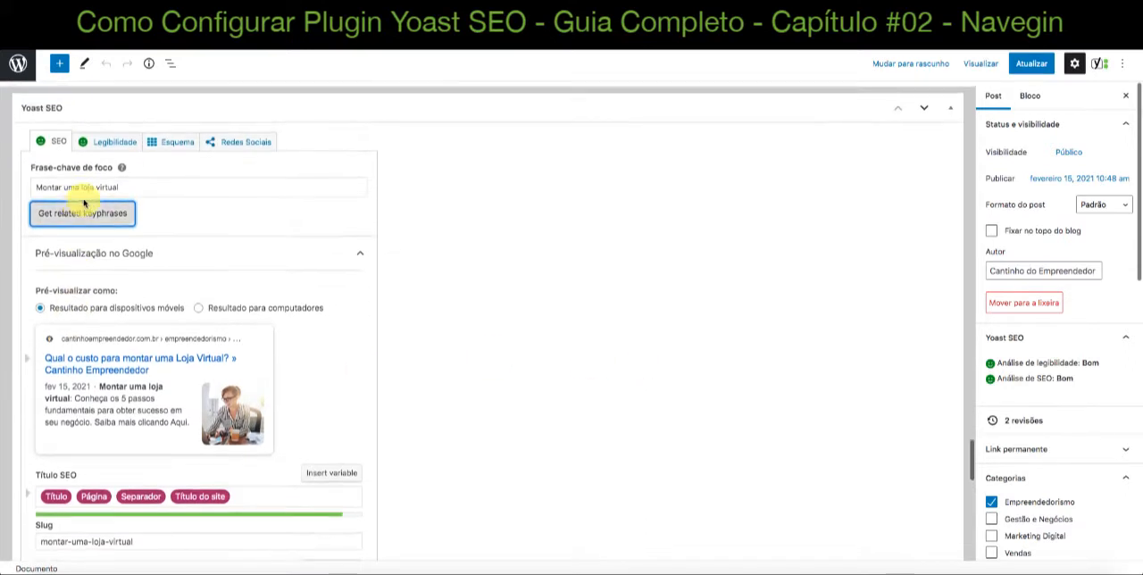
left_click_drag(134, 187, 32, 187)
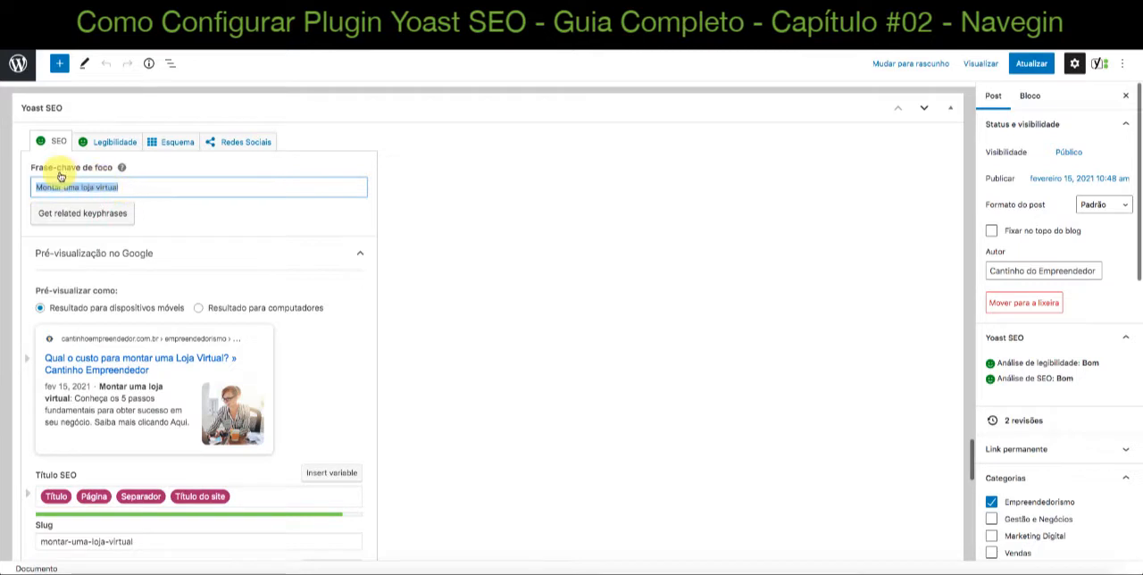
left_click_drag(132, 185, 39, 190)
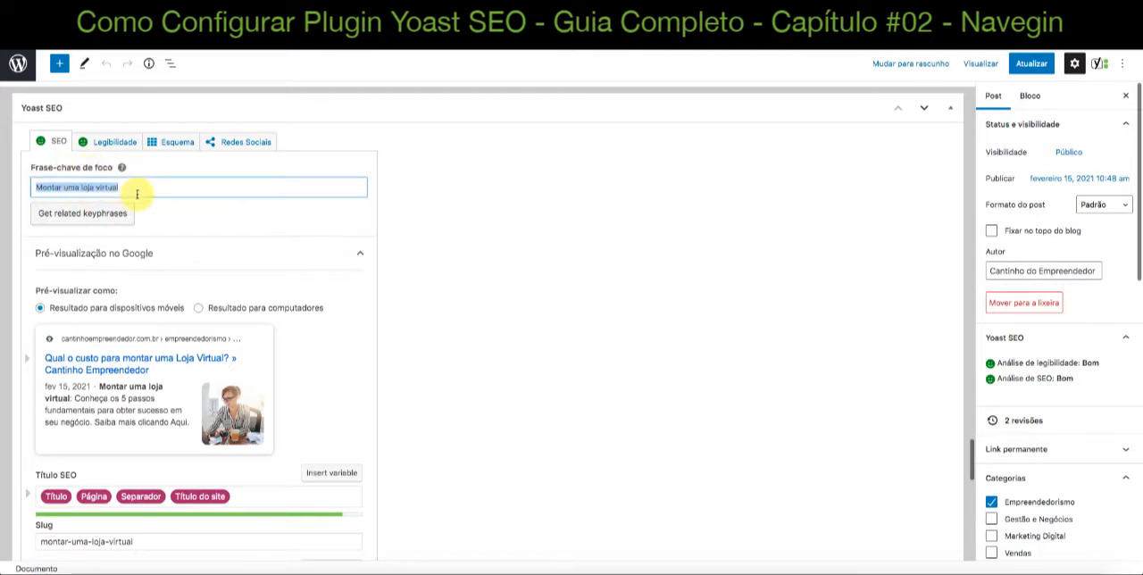
Examine the Google preview for mobile results, along with the SEO title variables, slug and meta description beneath it
scroll(129, 246, "down", 1)
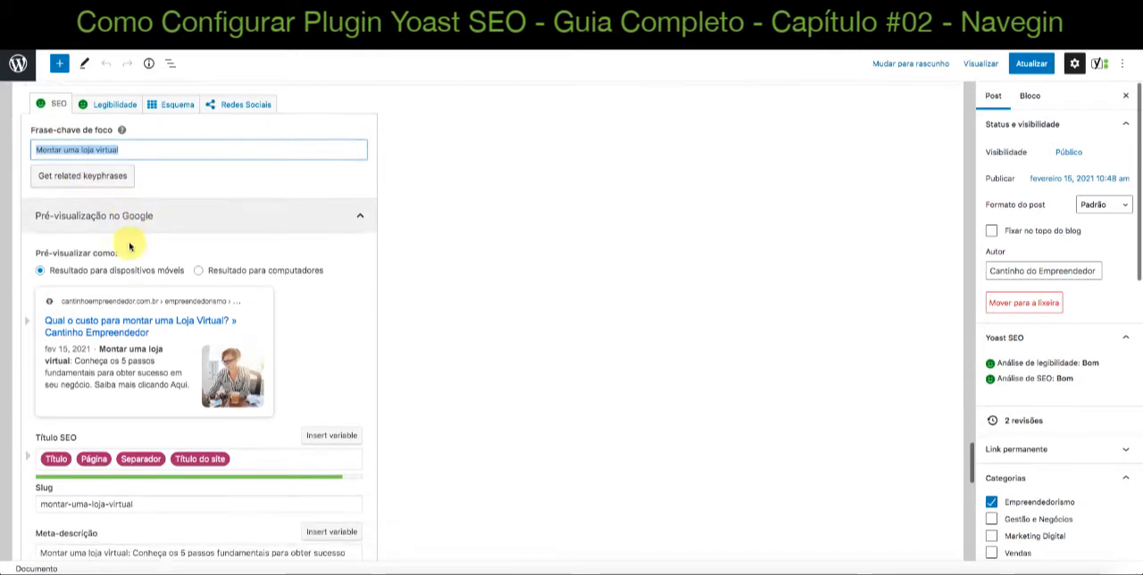
scroll(129, 246, "down", 2)
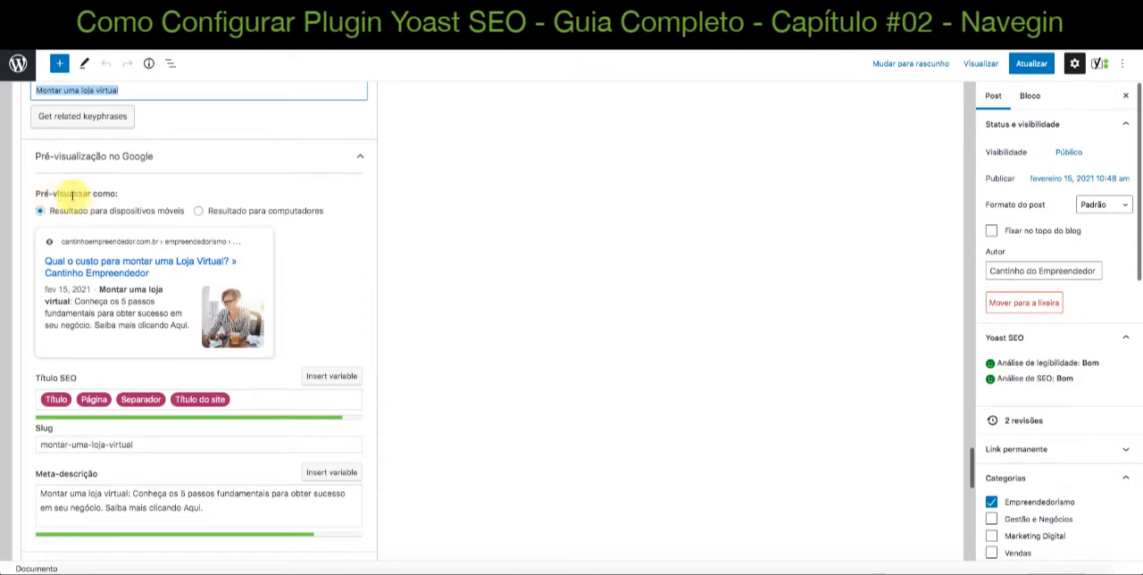
scroll(116, 232, "down", 1)
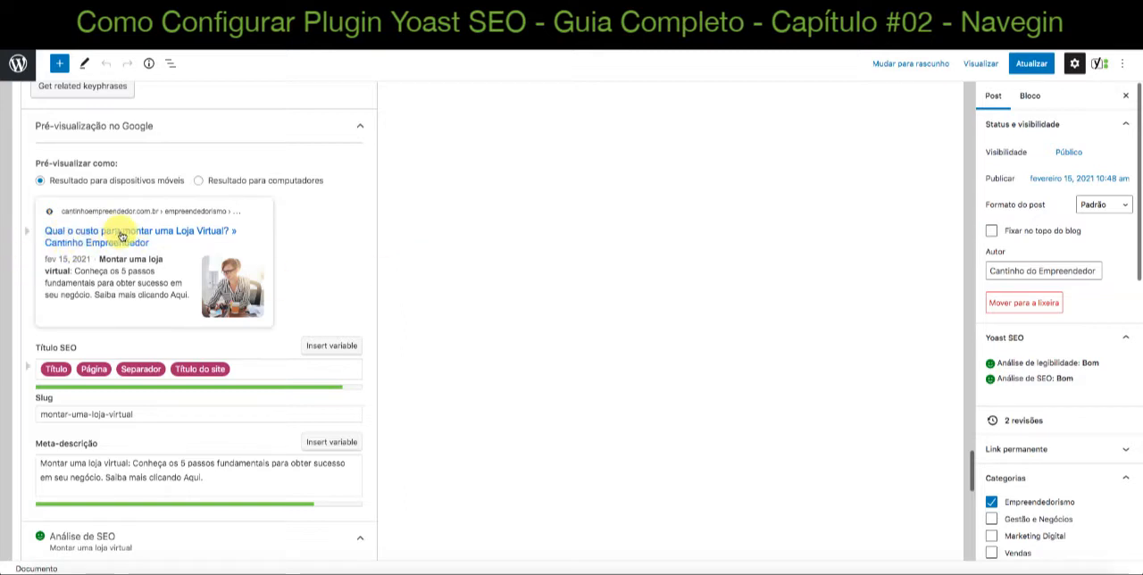
scroll(124, 276, "down", 1)
scroll(124, 276, "down", 4)
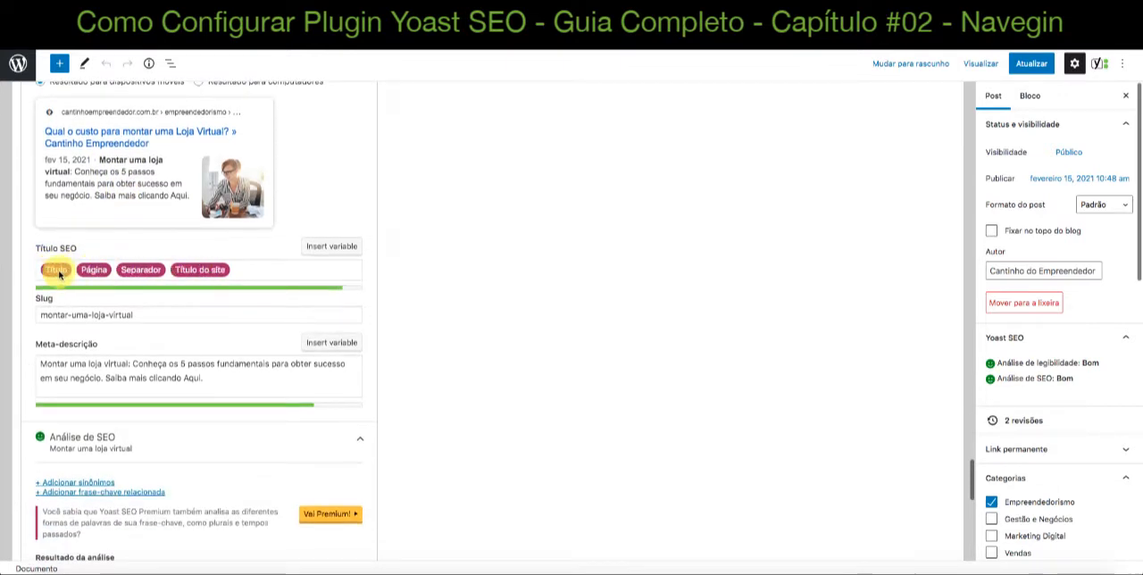
scroll(234, 278, "down", 1)
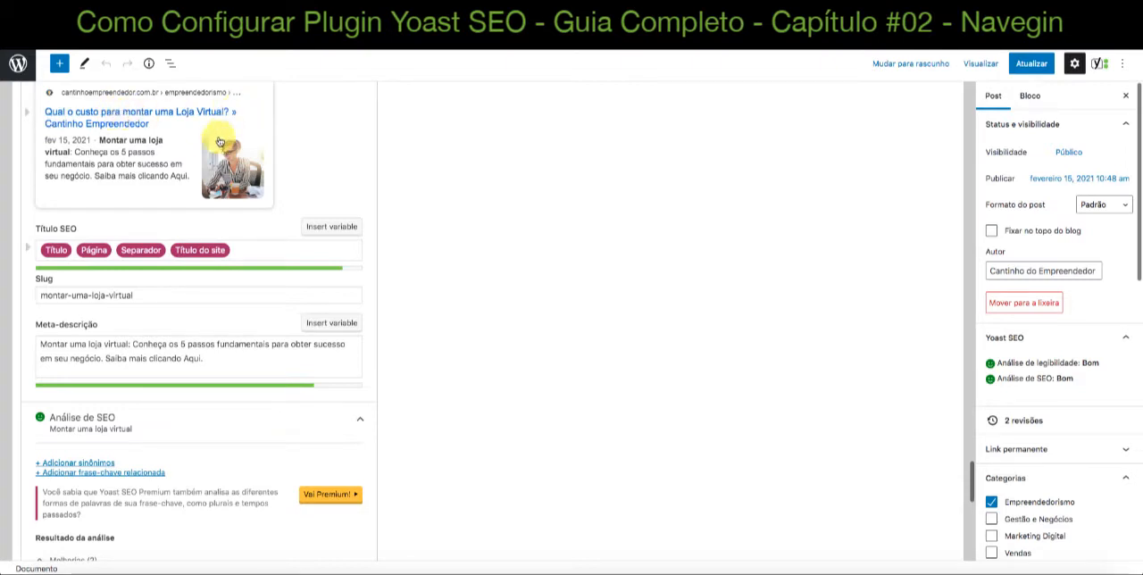
scroll(455, 186, "down", 1)
scroll(455, 186, "down", 1)
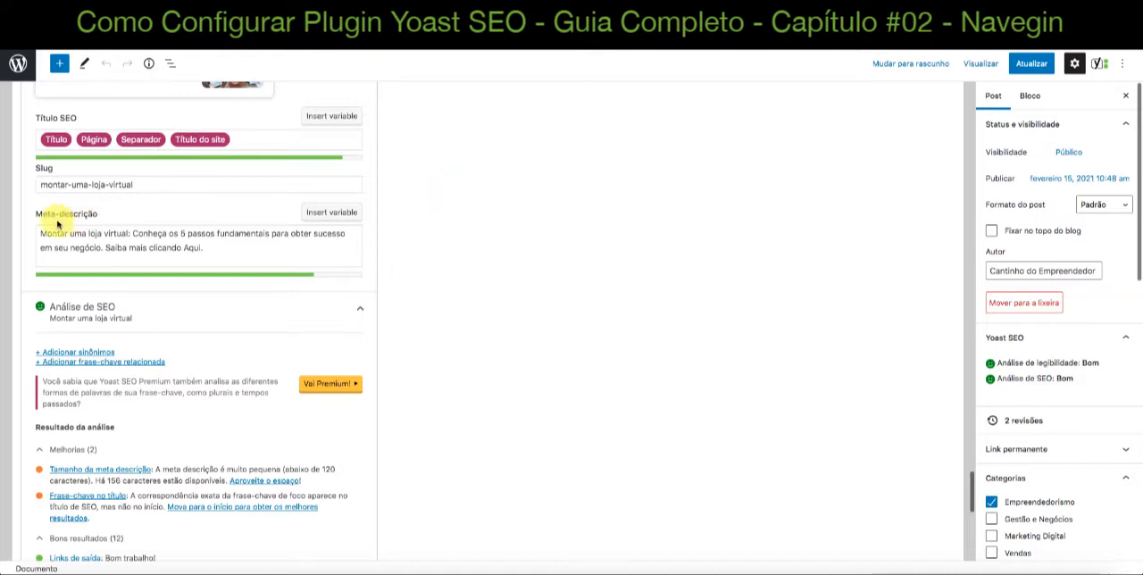
Highlight the keyphrase "Montar uma loja virtual" at the start of the meta description and compare it with the Google preview
left_click_drag(131, 235, 38, 234)
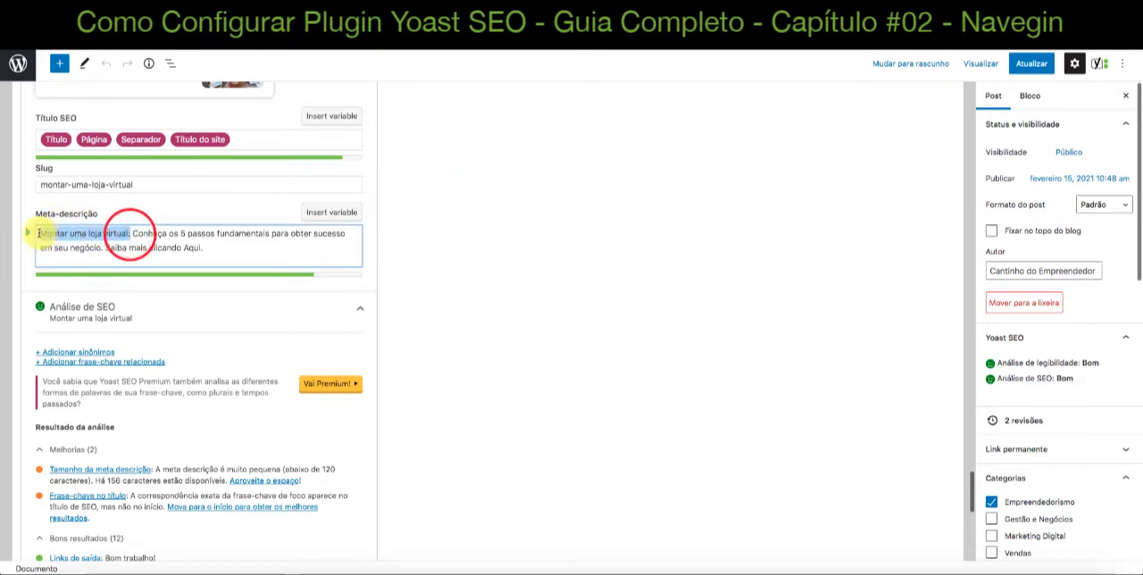
left_click(210, 245)
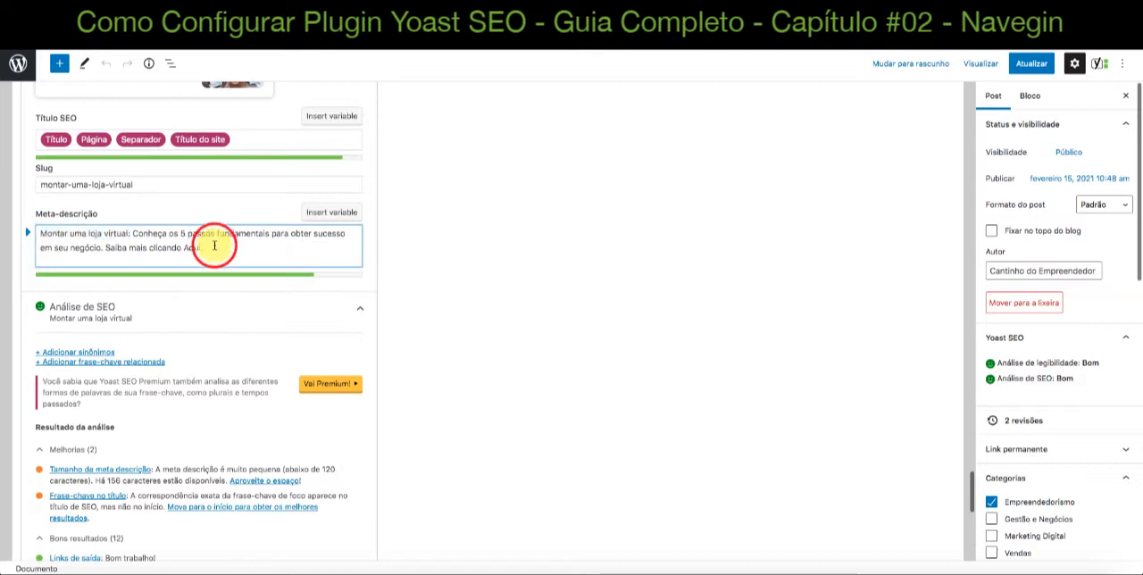
left_click(129, 234)
left_click_drag(108, 234, 40, 234)
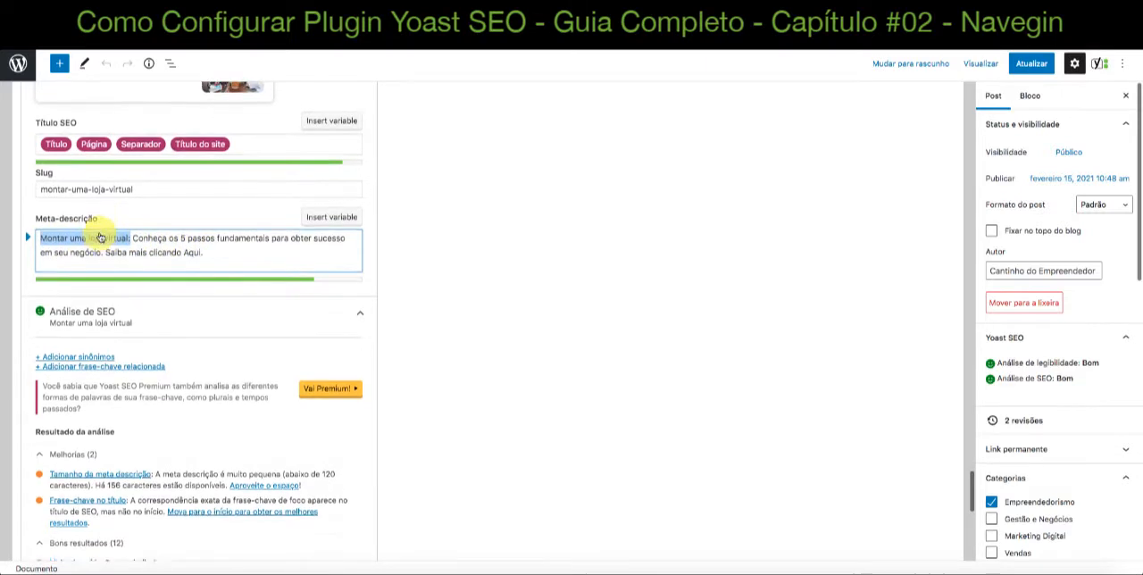
scroll(94, 223, "up", 3)
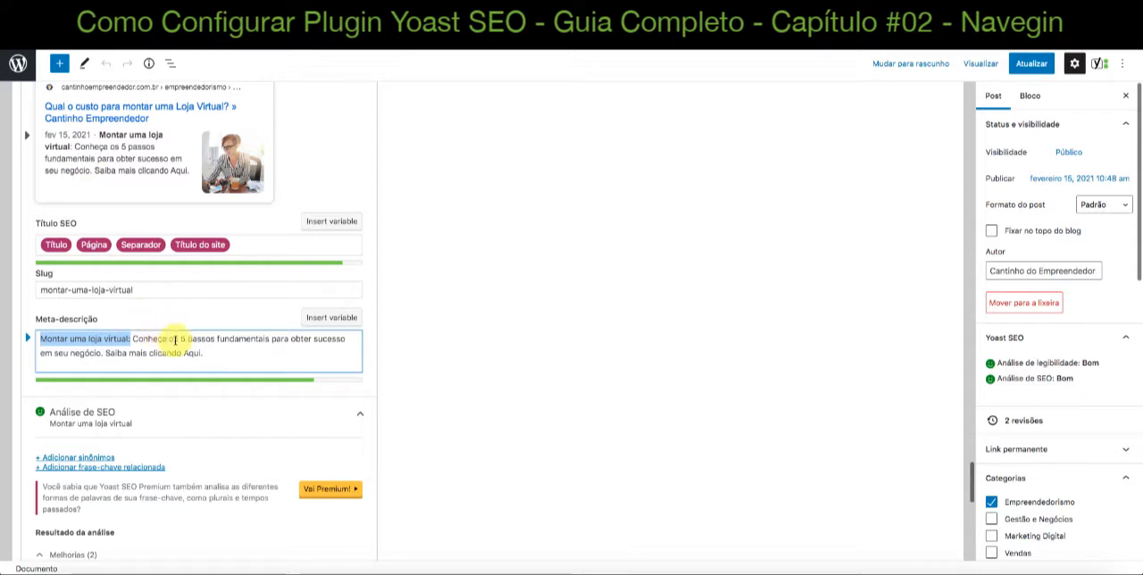
left_click(141, 340)
scroll(238, 350, "down", 2)
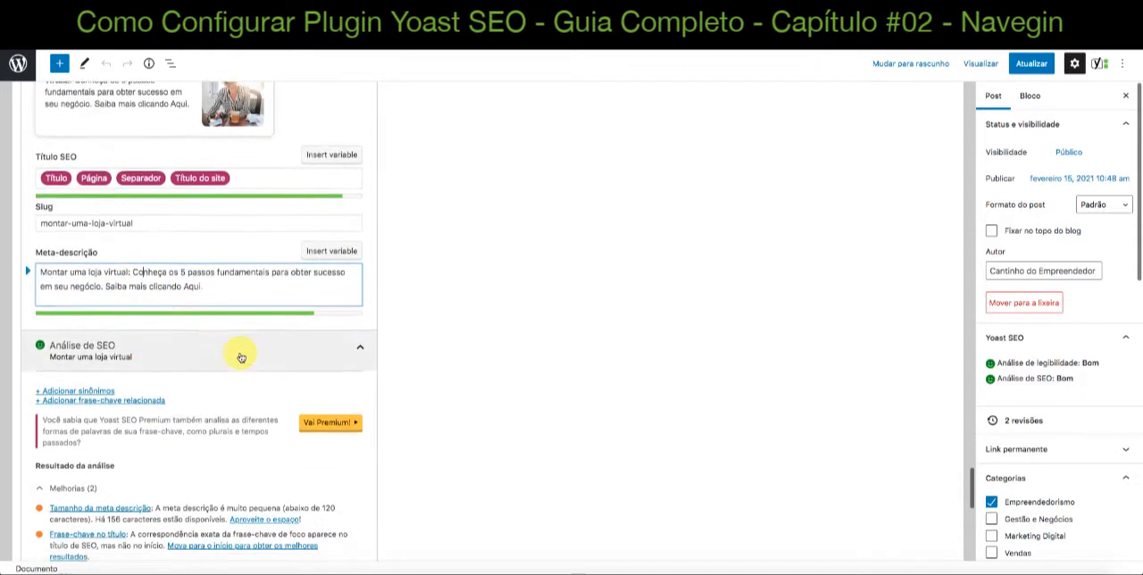
Collapse and reopen the SEO analysis for "Montar uma loja virtual", and read through its improvements and good results
scroll(229, 306, "down", 2)
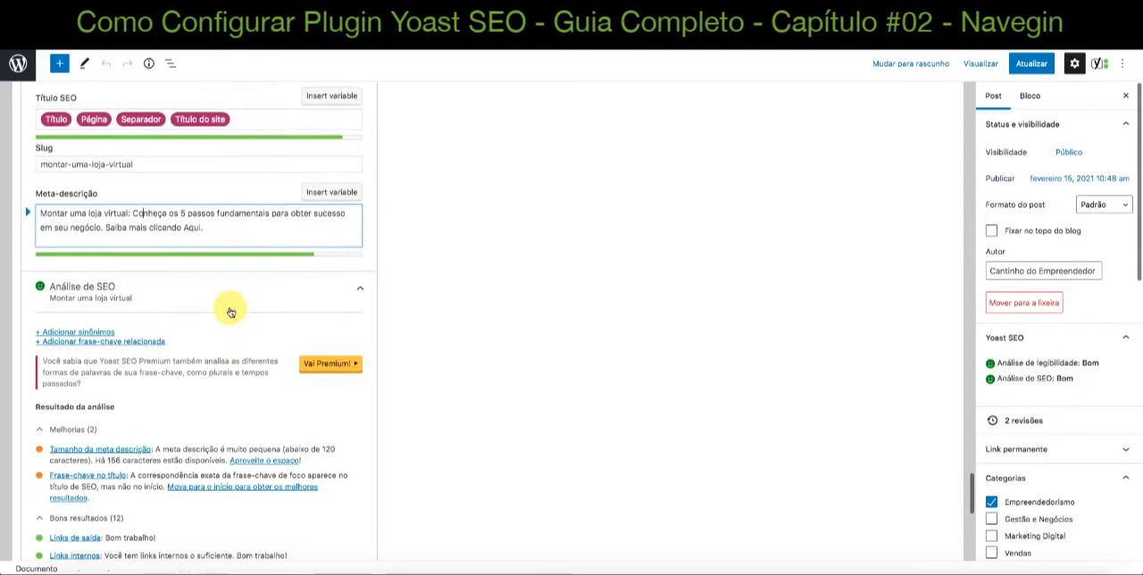
scroll(230, 311, "down", 2)
left_click(288, 247)
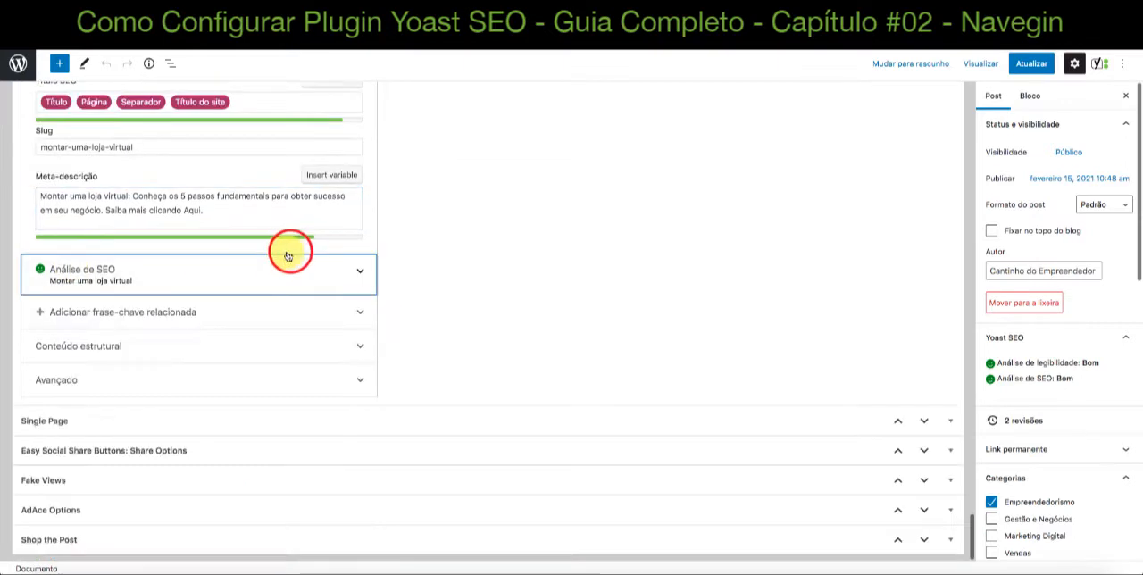
left_click(356, 271)
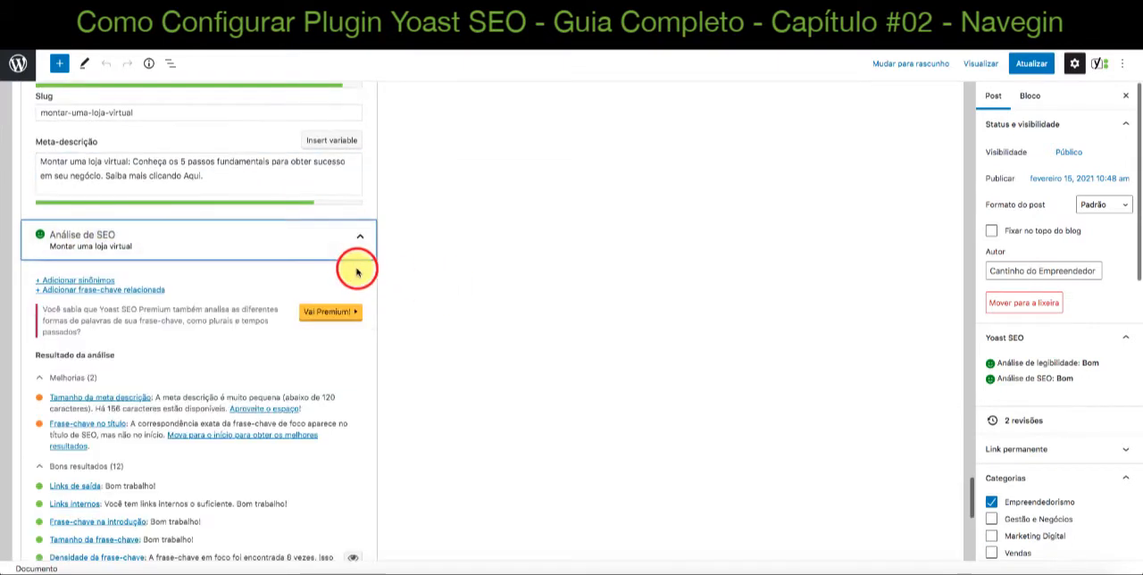
scroll(490, 285, "down", 3)
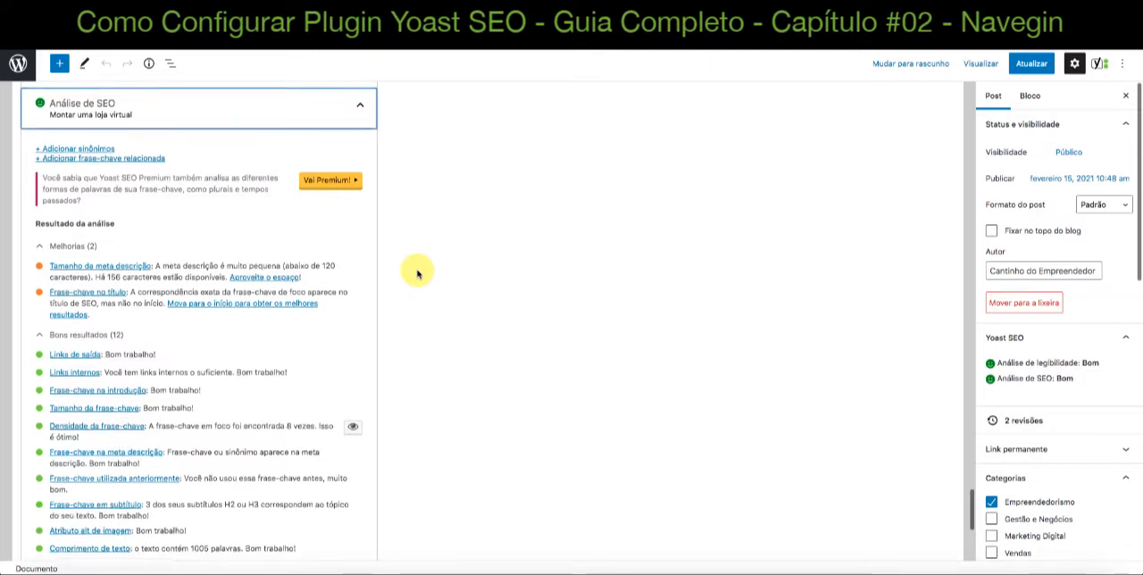
scroll(418, 273, "down", 1)
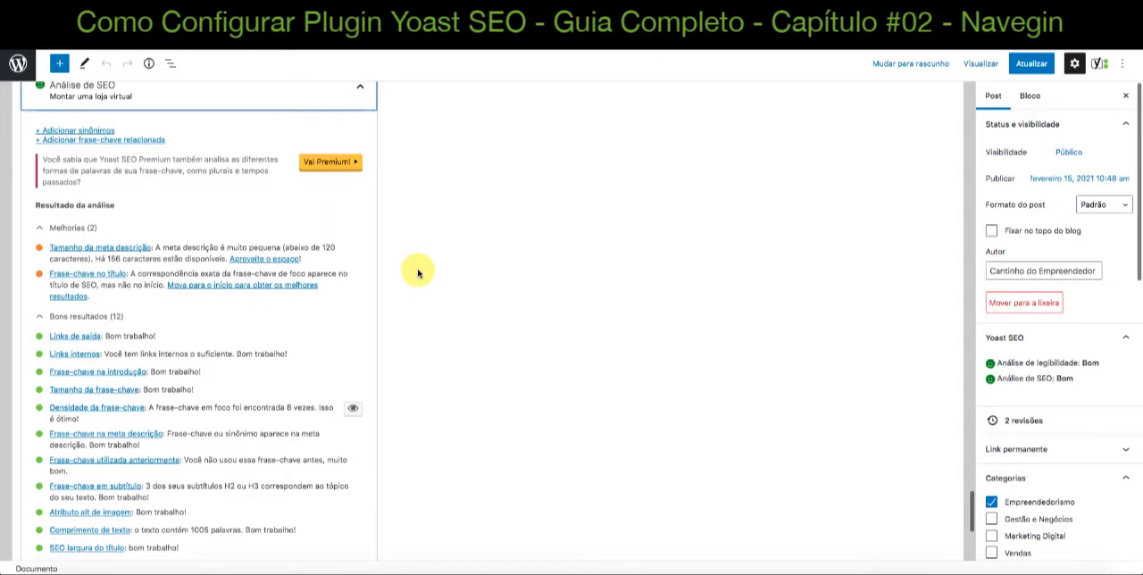
scroll(56, 241, "down", 1)
scroll(56, 241, "up", 2)
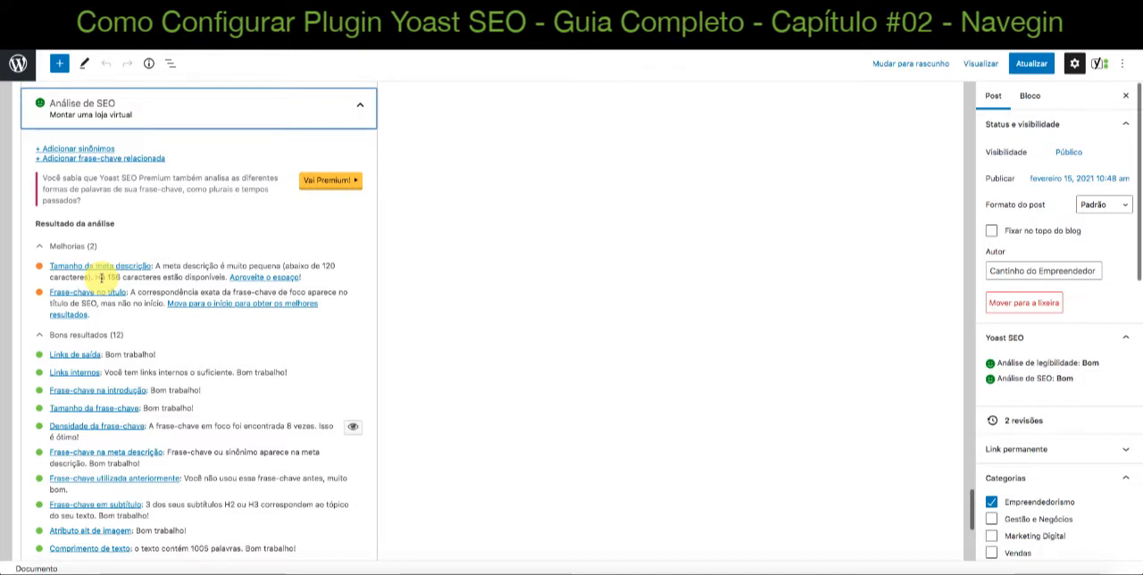
Check the meta description's text against the length and title keyphrase improvements suggested in the SEO analysis
scroll(101, 277, "up", 5)
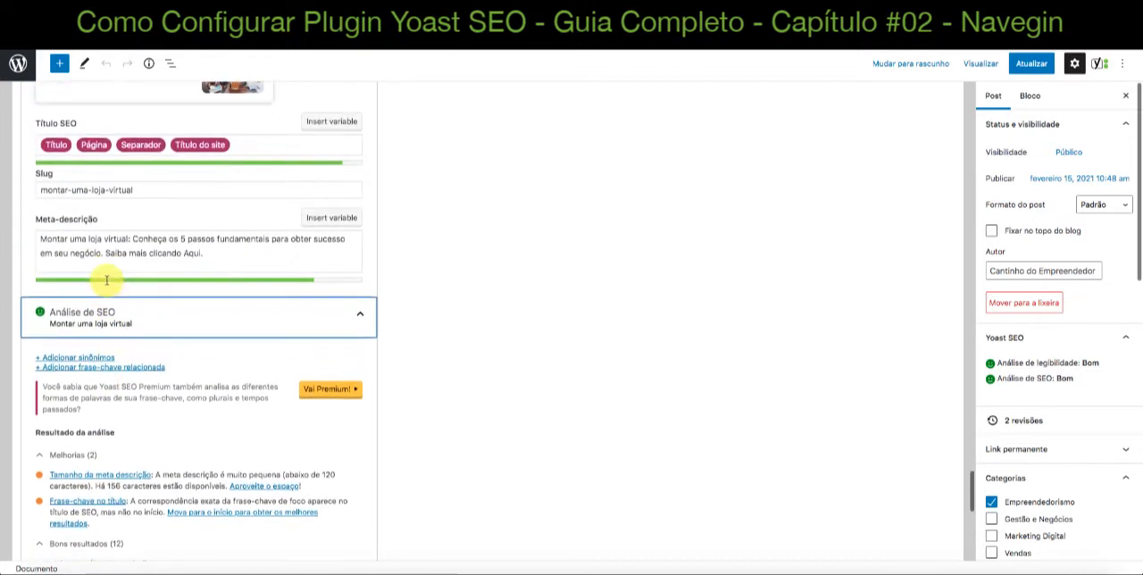
left_click(213, 268)
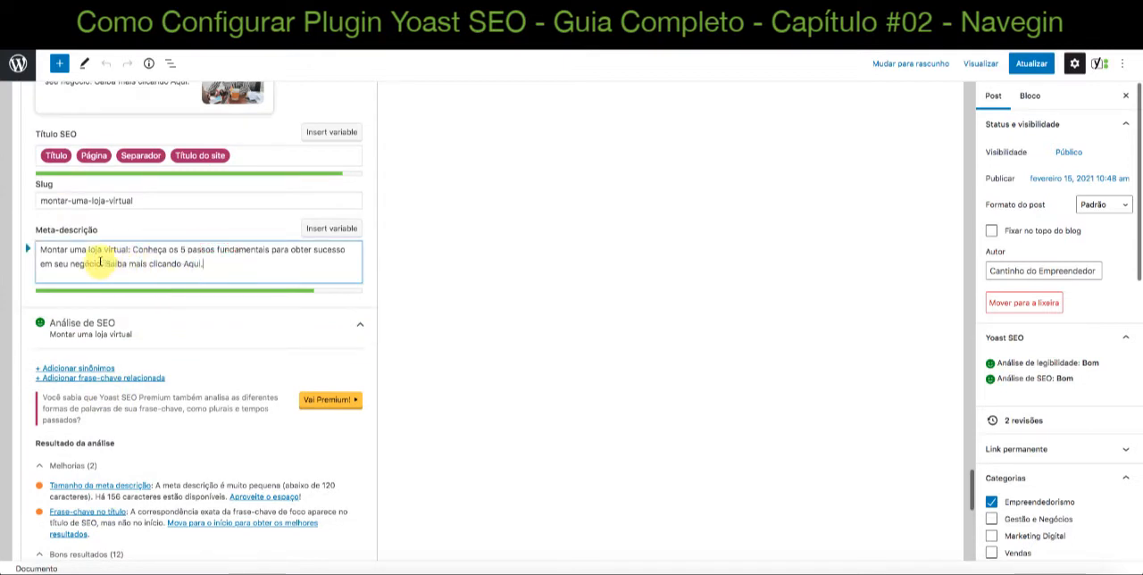
left_click(105, 261)
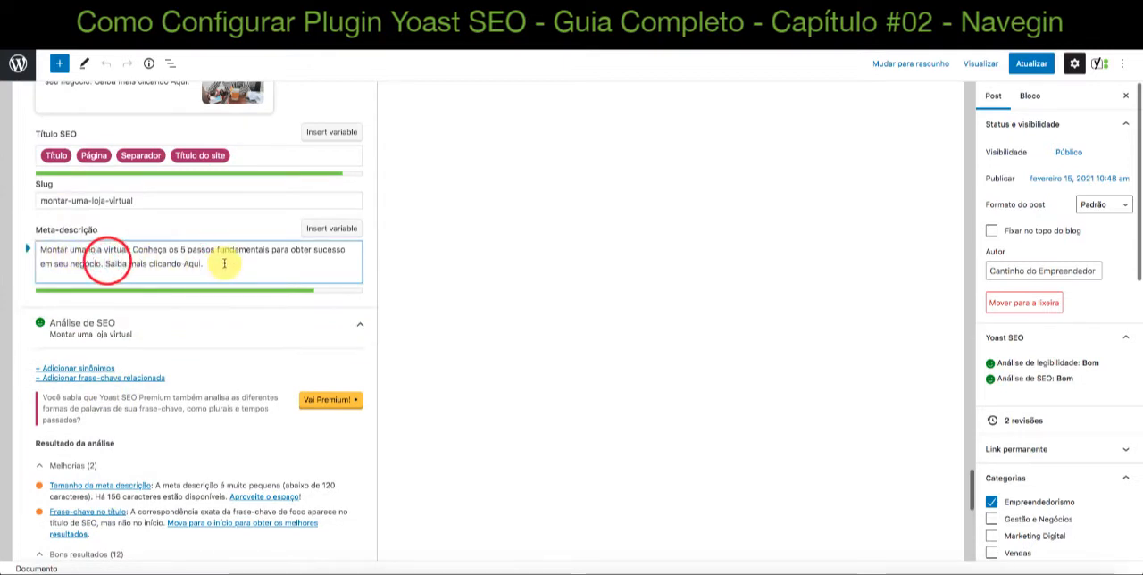
scroll(224, 263, "down", 1)
scroll(219, 357, "down", 4)
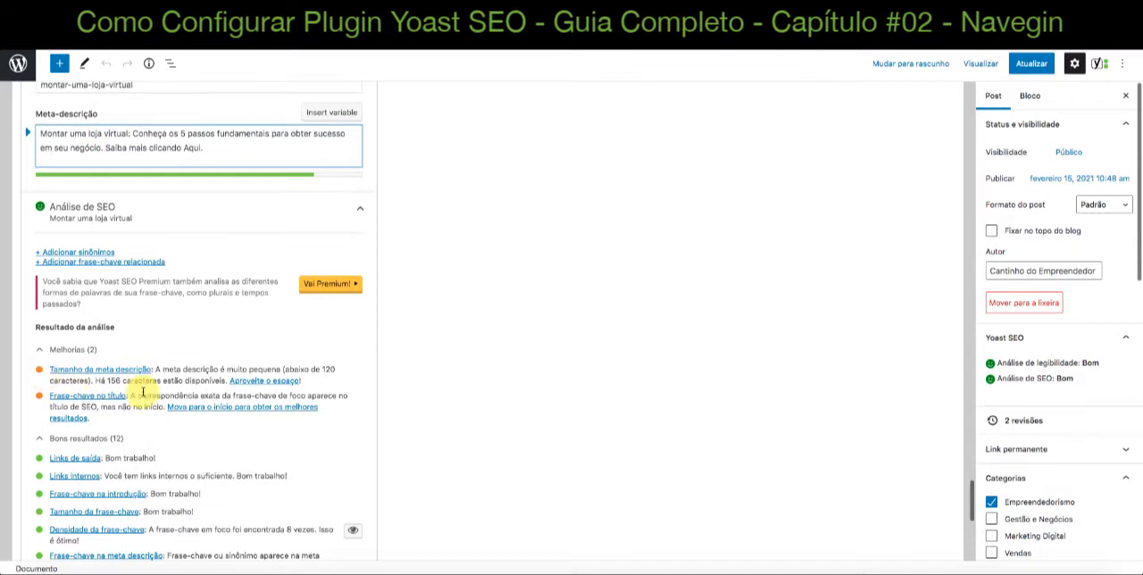
scroll(134, 398, "up", 3)
left_click(212, 214)
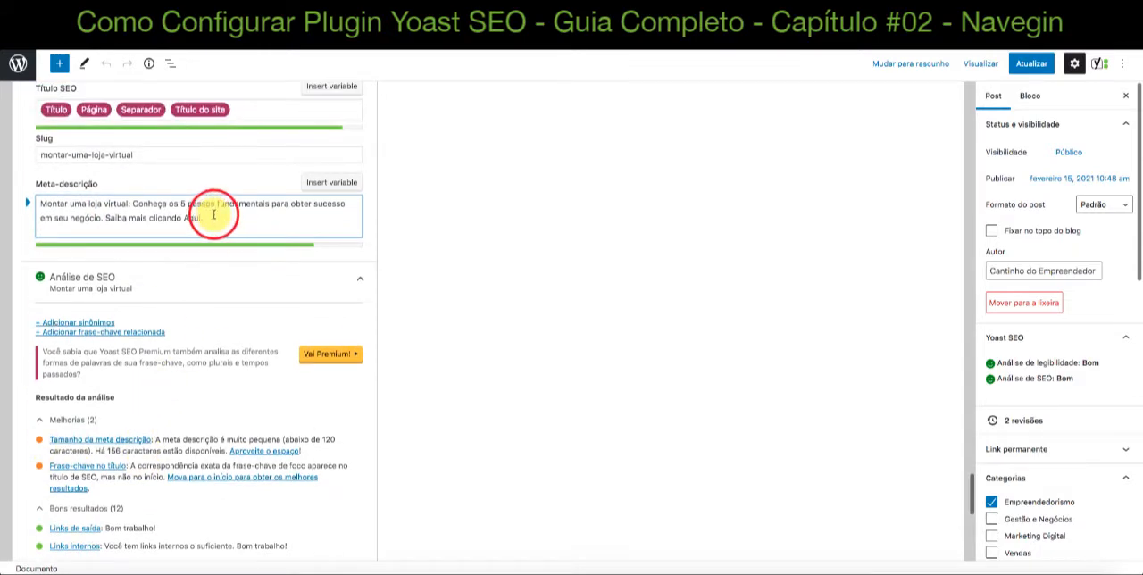
Lengthen the meta description with the test text "rsrsrs" to see its effect on the SEO analysis, and remove it again
type("rsrsrs")
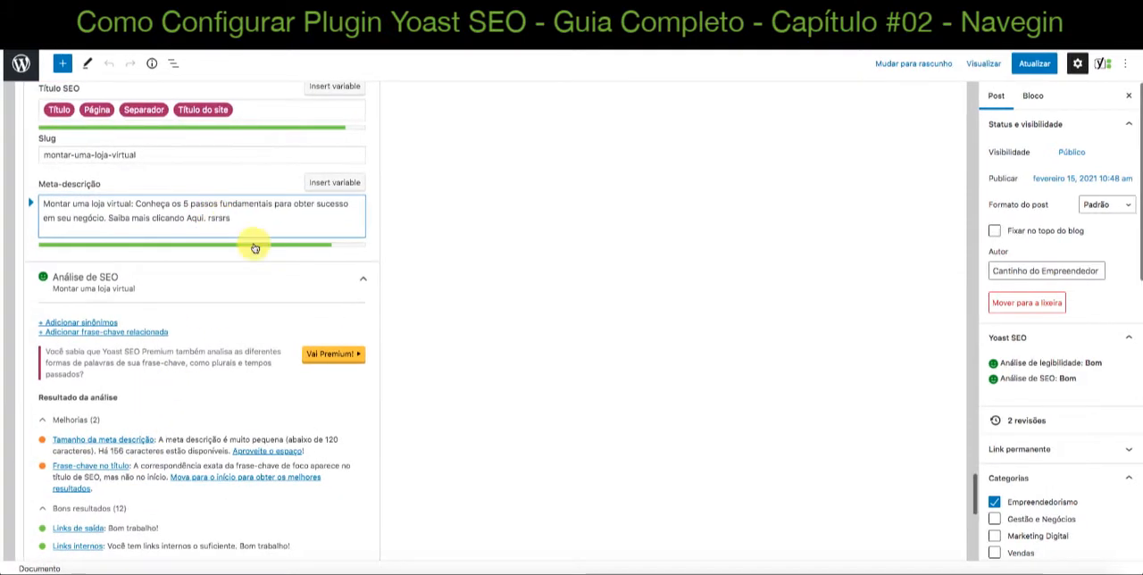
left_click(426, 310)
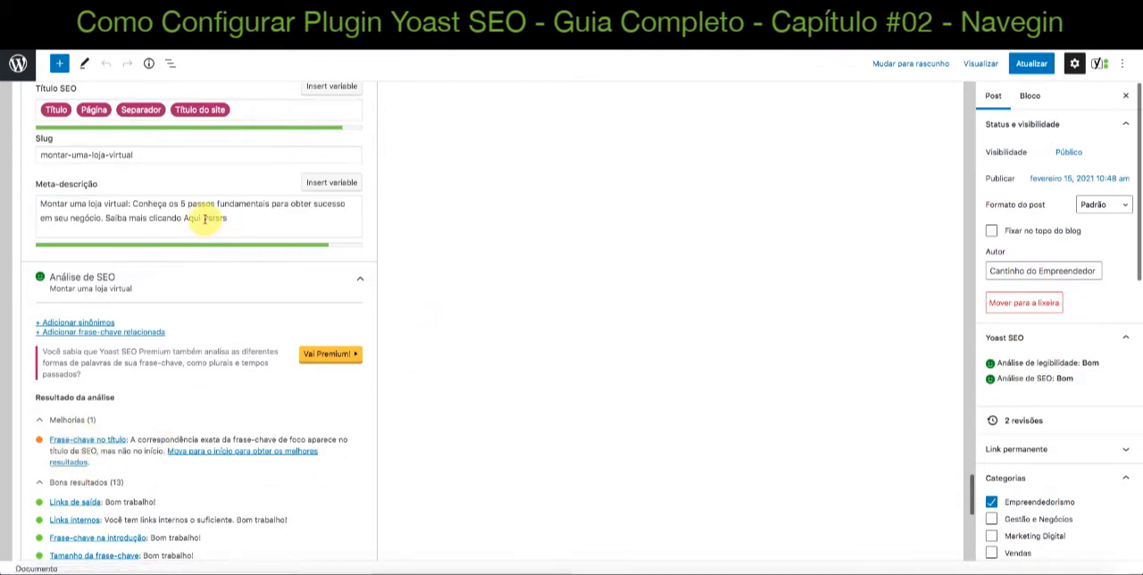
left_click_drag(206, 219, 242, 219)
key("BackSpace")
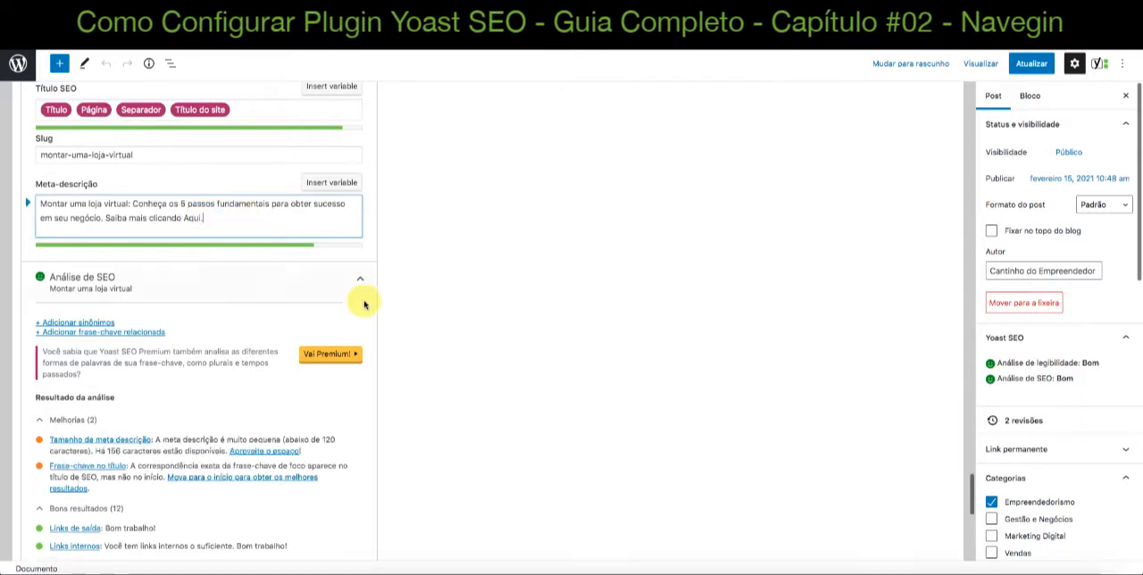
Read the SEO analysis improvements on meta description length and on the keyphrase's position in the title
scroll(439, 324, "down", 3)
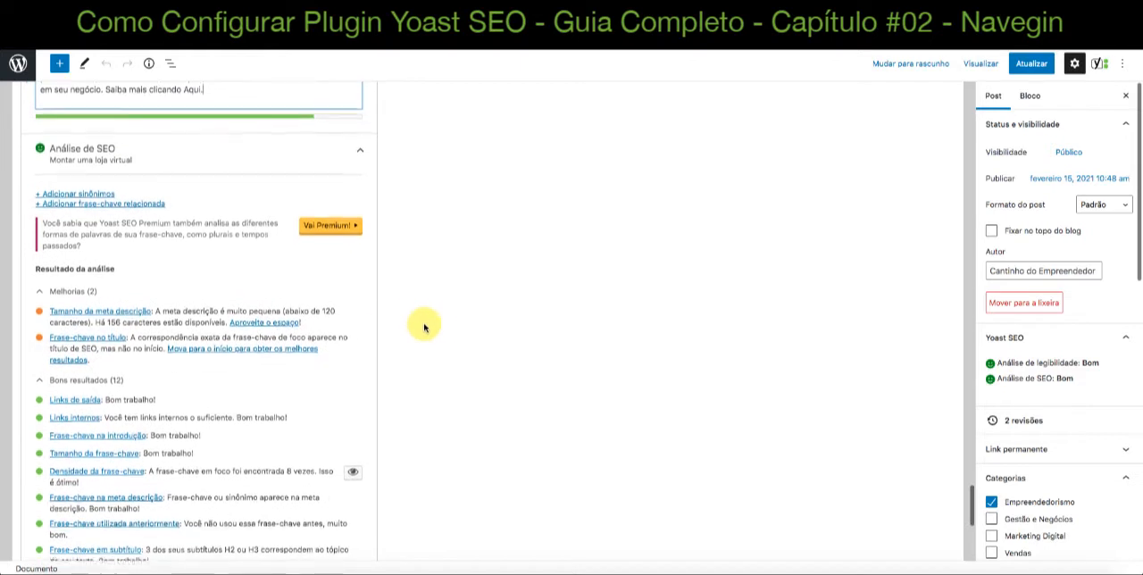
scroll(185, 333, "down", 1)
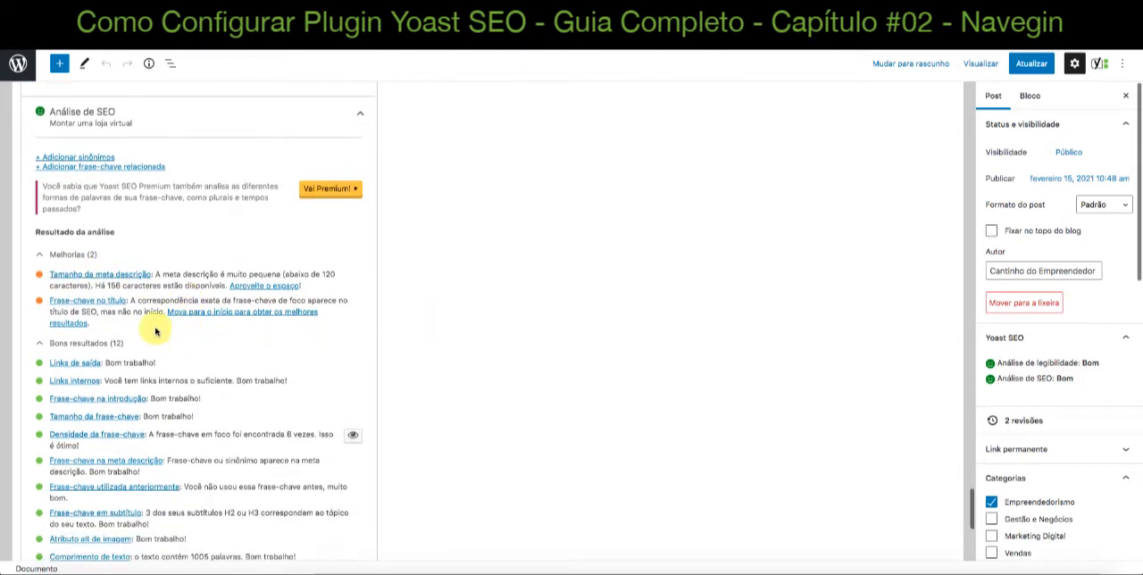
scroll(89, 307, "down", 1)
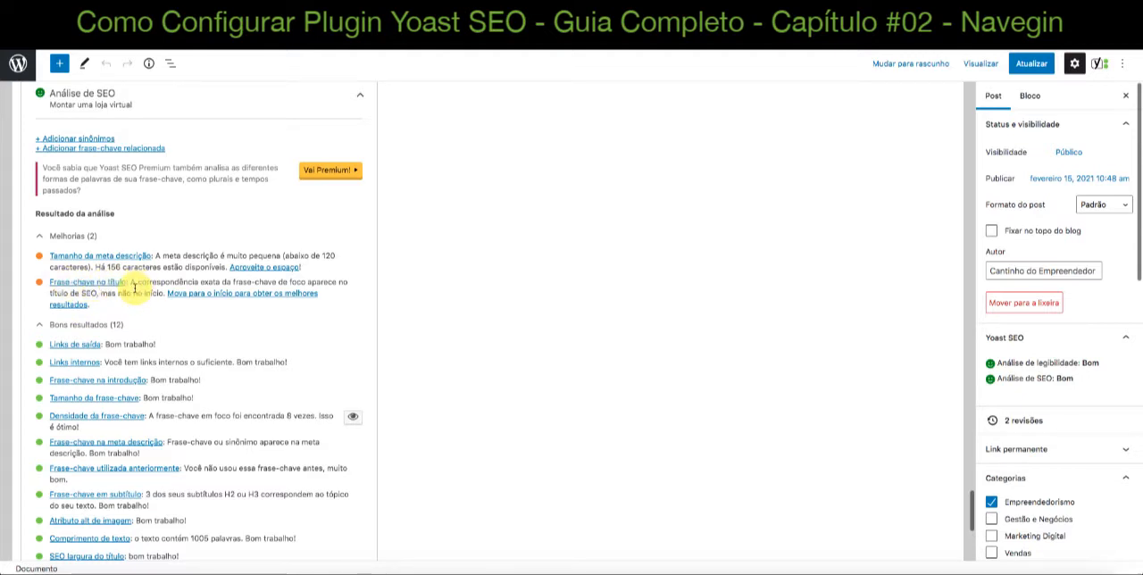
scroll(134, 283, "up", 3)
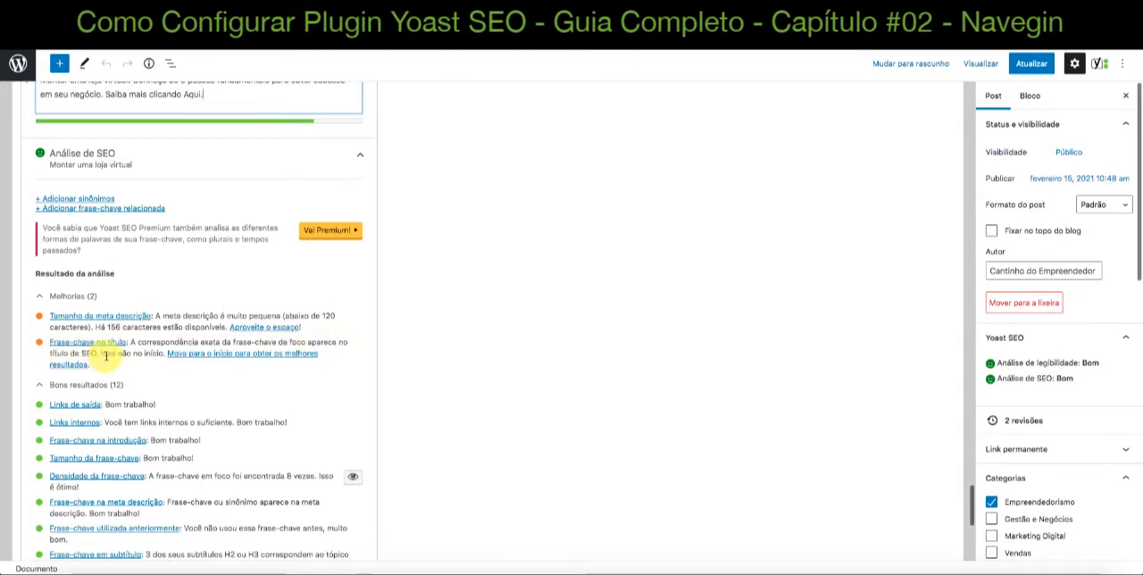
scroll(191, 357, "up", 3)
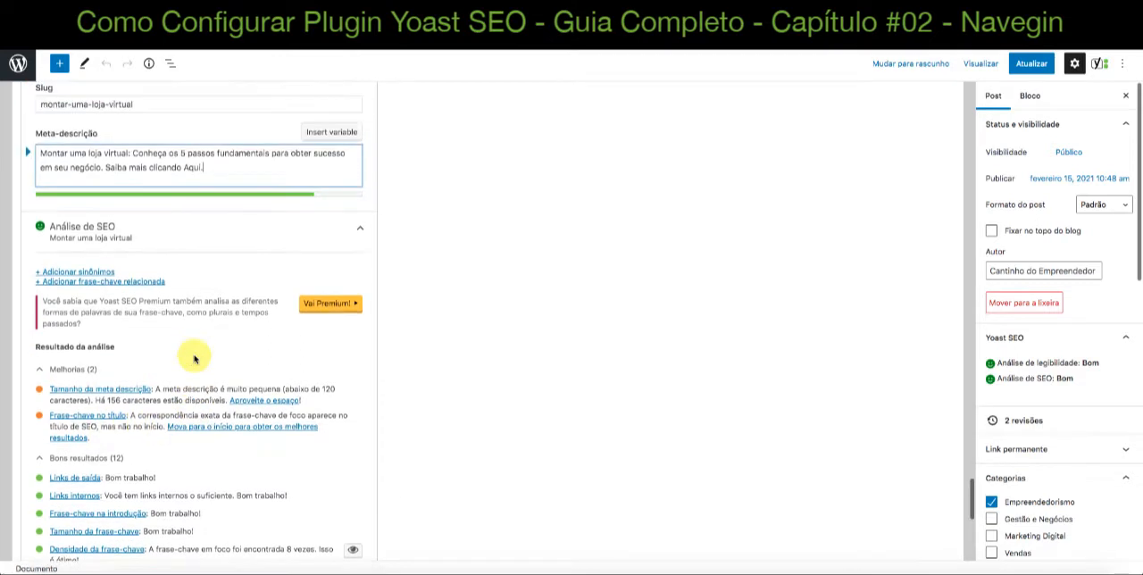
Check where the keyphrase sits in the Google preview title and in the post title "Qual o custo para montar uma Loja Virtual?"
scroll(195, 358, "up", 3)
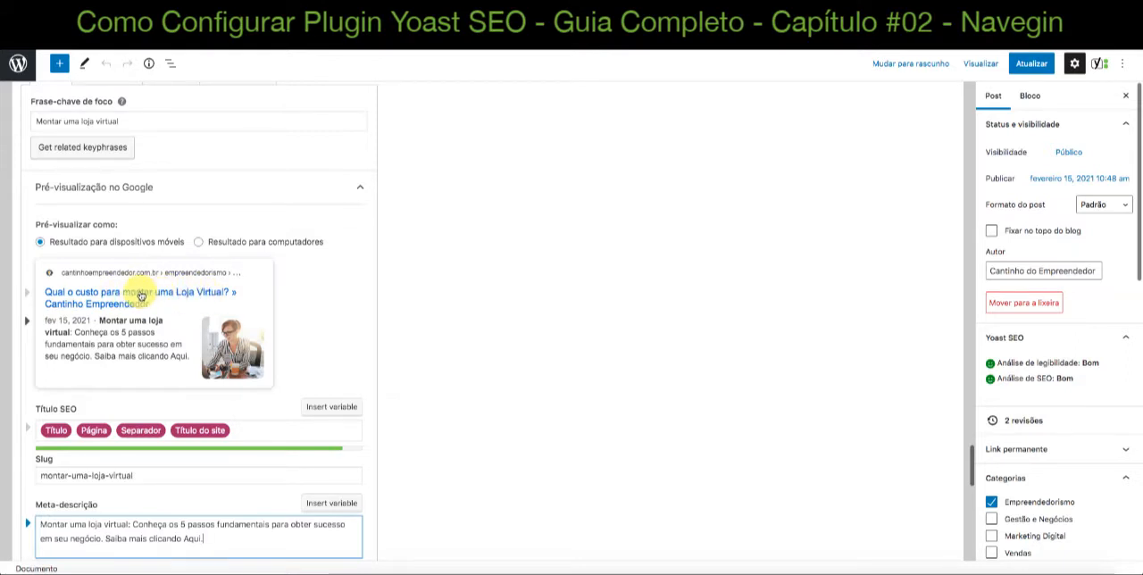
scroll(179, 295, "up", 10)
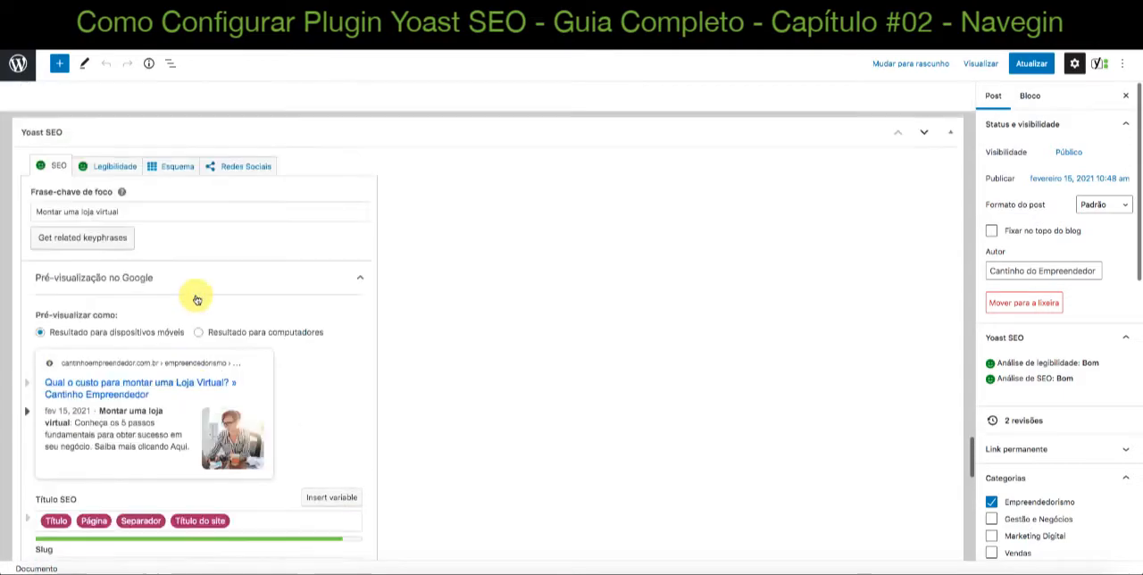
scroll(196, 299, "up", 20)
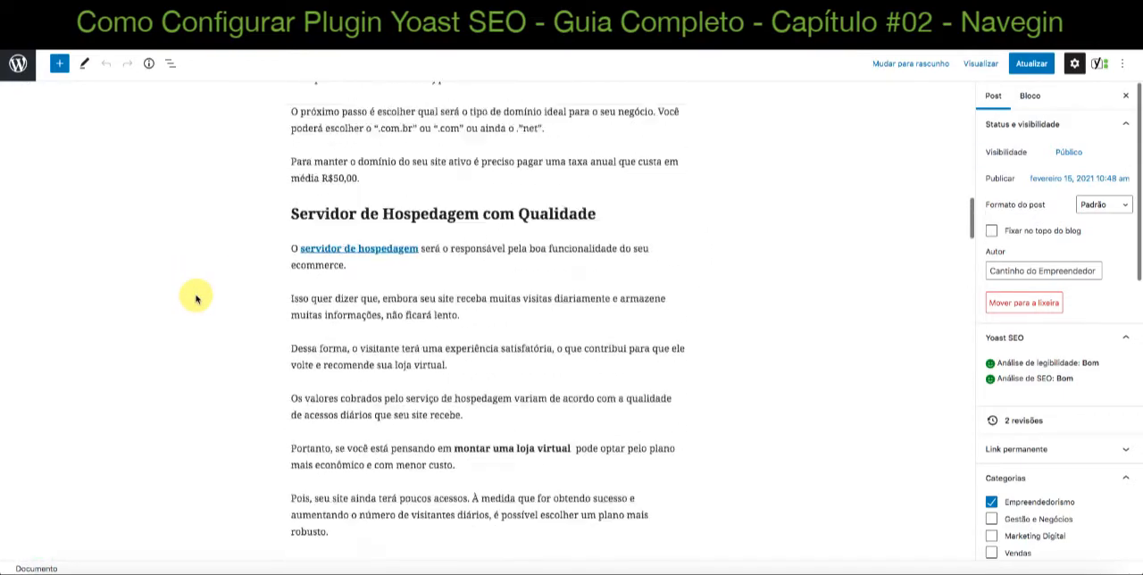
scroll(195, 297, "up", 15)
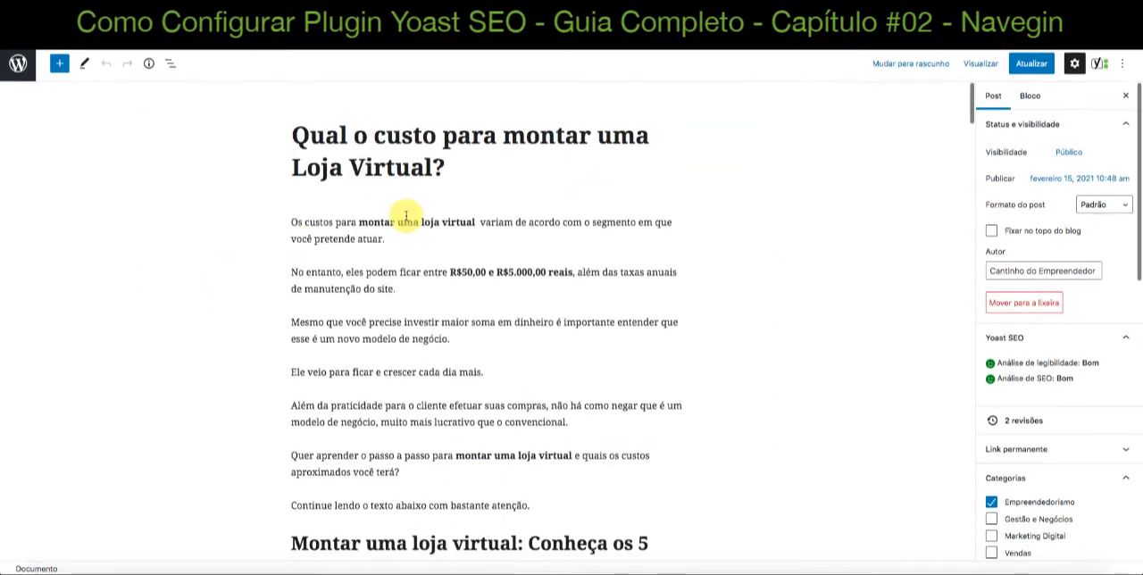
left_click(299, 136)
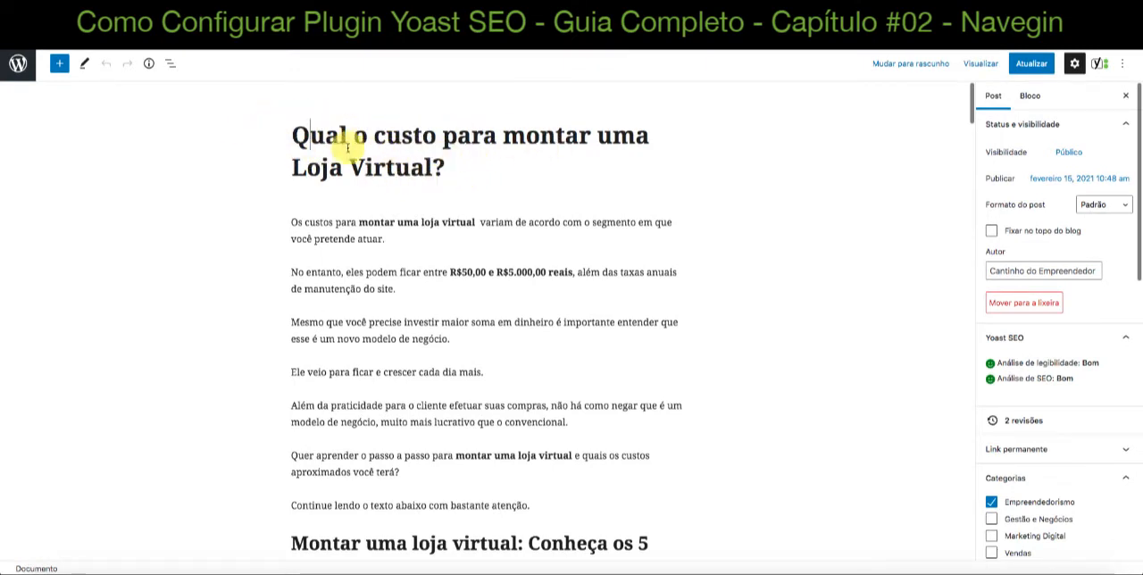
left_click(462, 165)
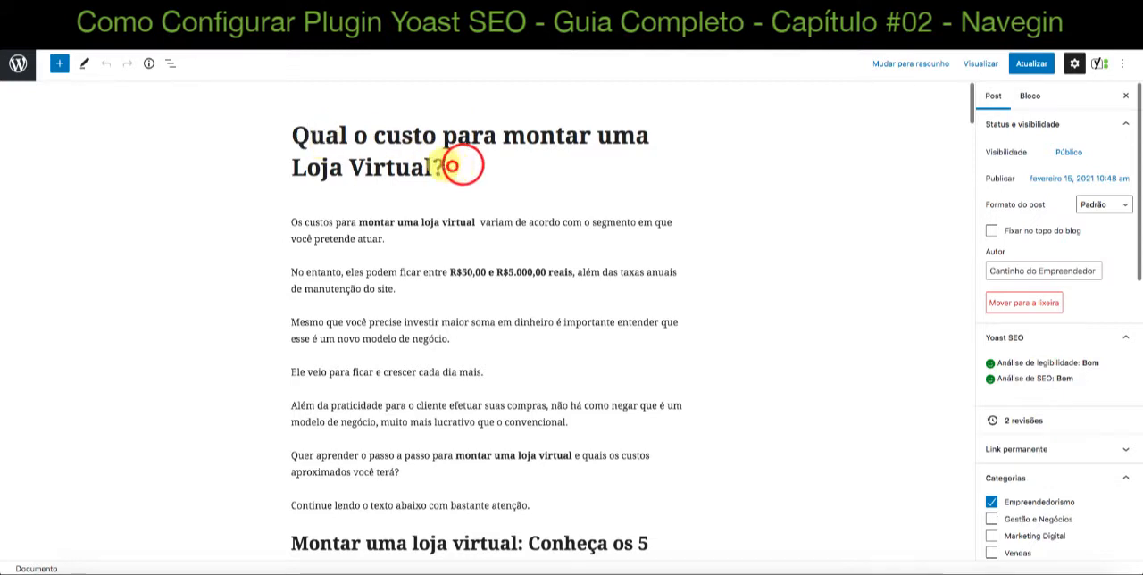
left_click_drag(457, 167, 299, 134)
left_click(295, 135)
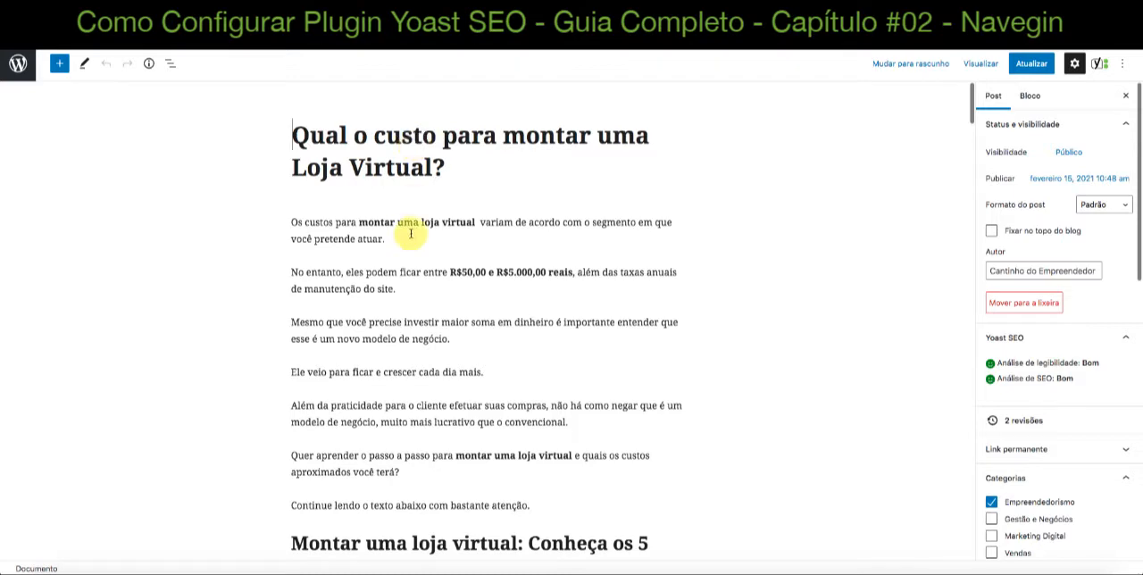
Return to the good results of the SEO analysis and highlight the outbound links ("Links de saída") rating
scroll(414, 242, "down", 3)
scroll(409, 252, "down", 15)
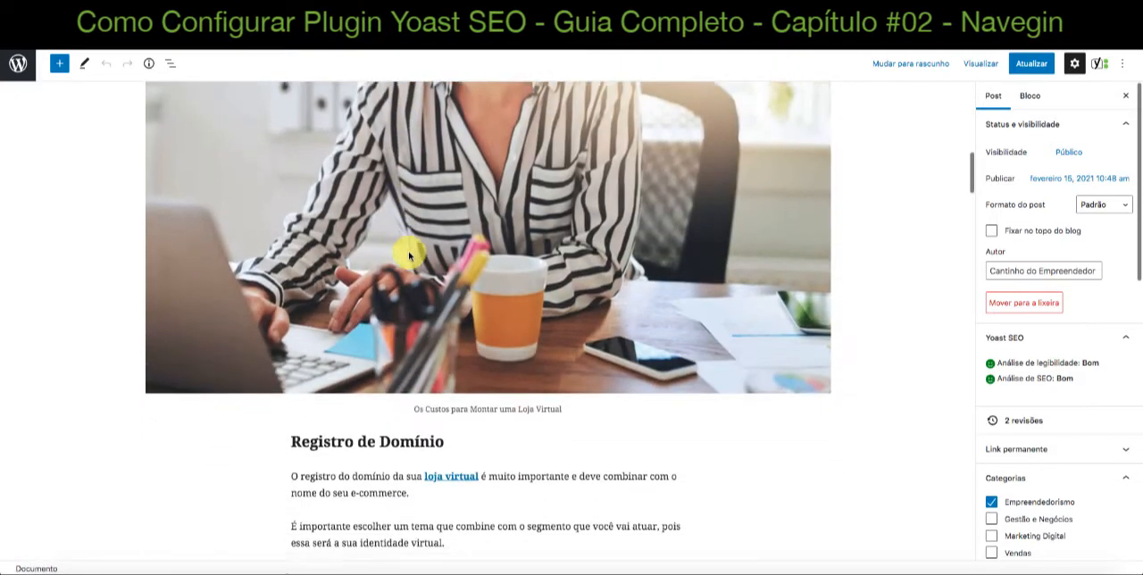
scroll(408, 251, "down", 15)
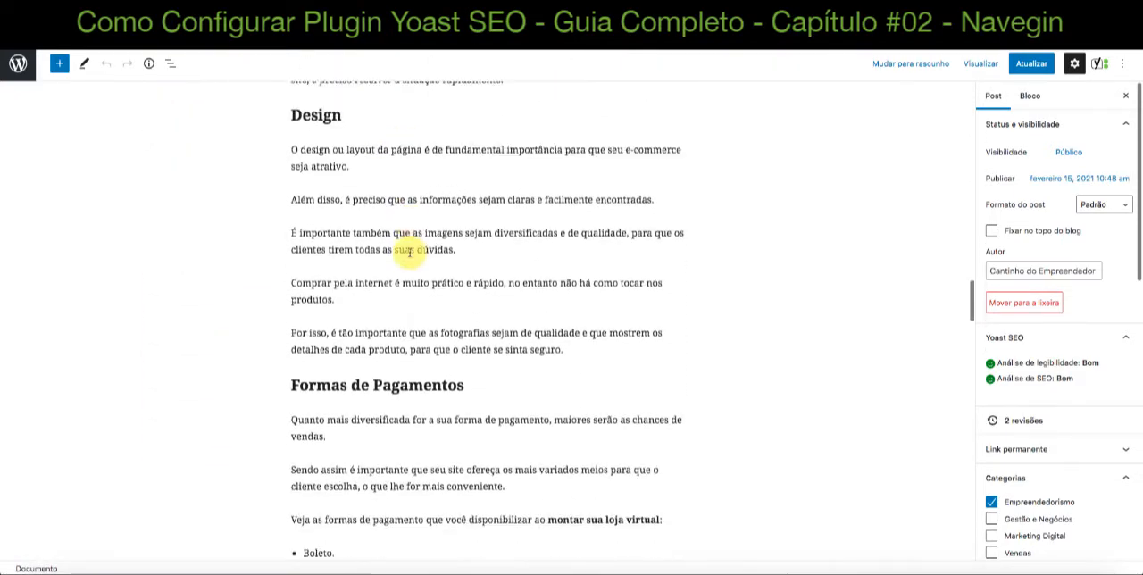
scroll(409, 252, "down", 15)
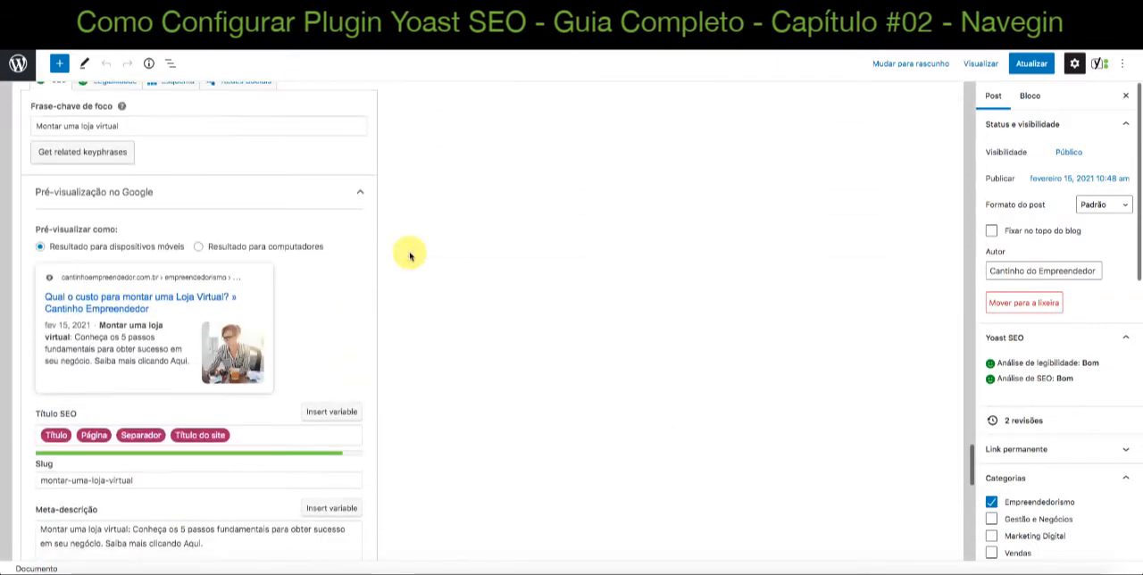
scroll(410, 256, "up", 1)
scroll(409, 257, "down", 8)
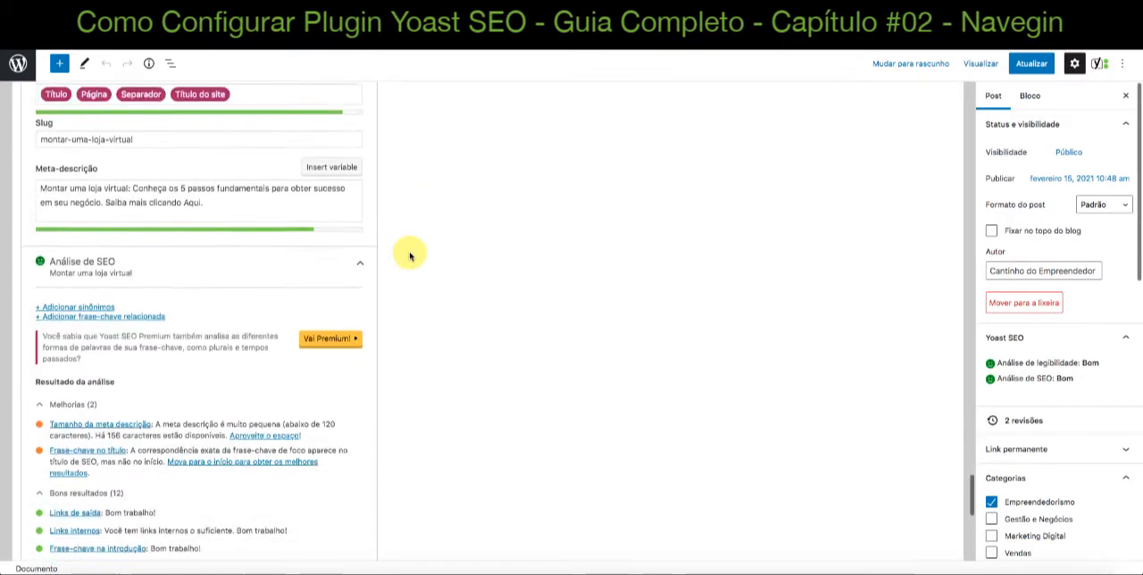
scroll(409, 256, "down", 2)
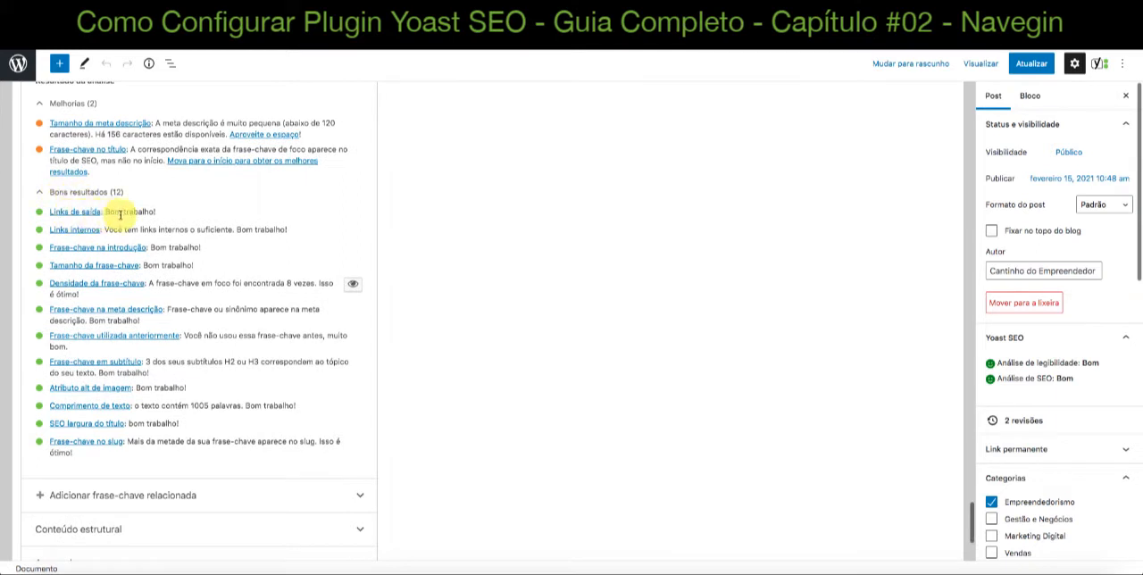
left_click_drag(108, 211, 187, 216)
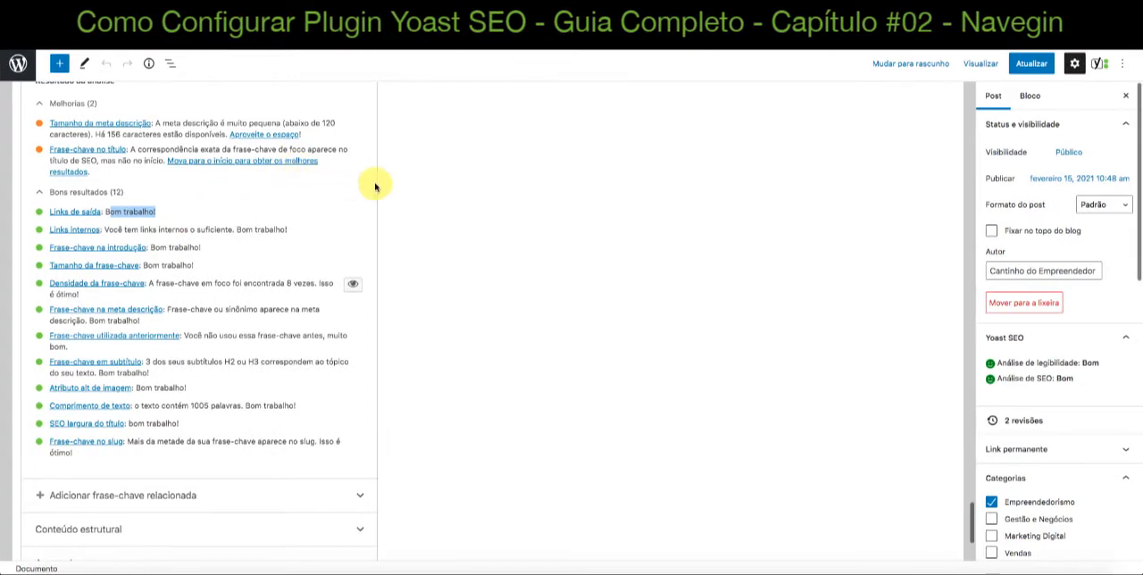
Go back through the post's content and inspect the "loja virtual" link in the first paragraph under "Registro de Domínio"
scroll(375, 184, "up", 3)
scroll(375, 185, "up", 10)
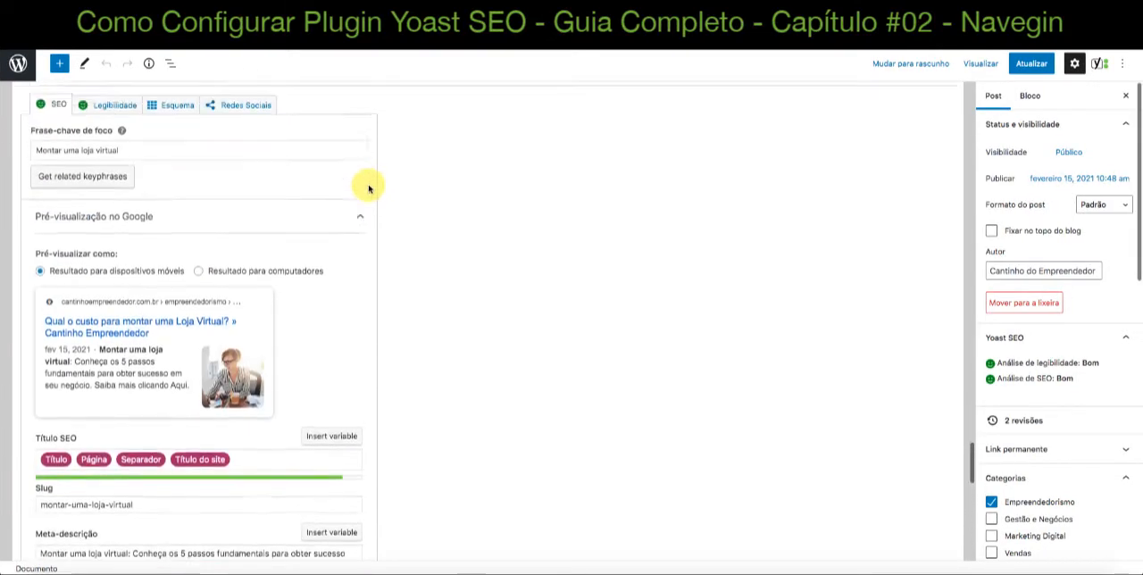
scroll(368, 185, "up", 15)
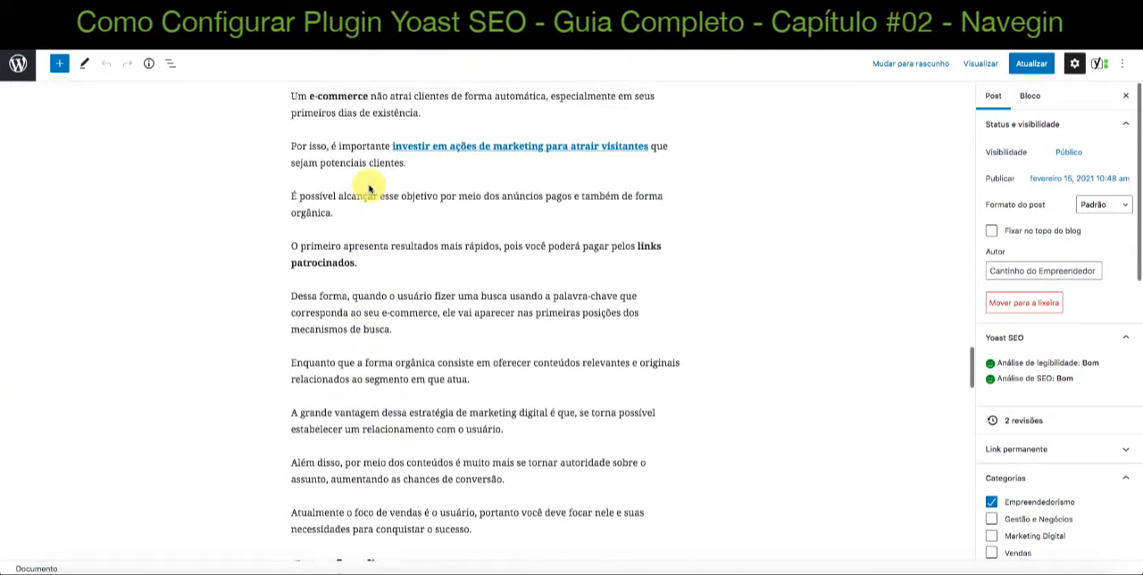
scroll(369, 184, "up", 1)
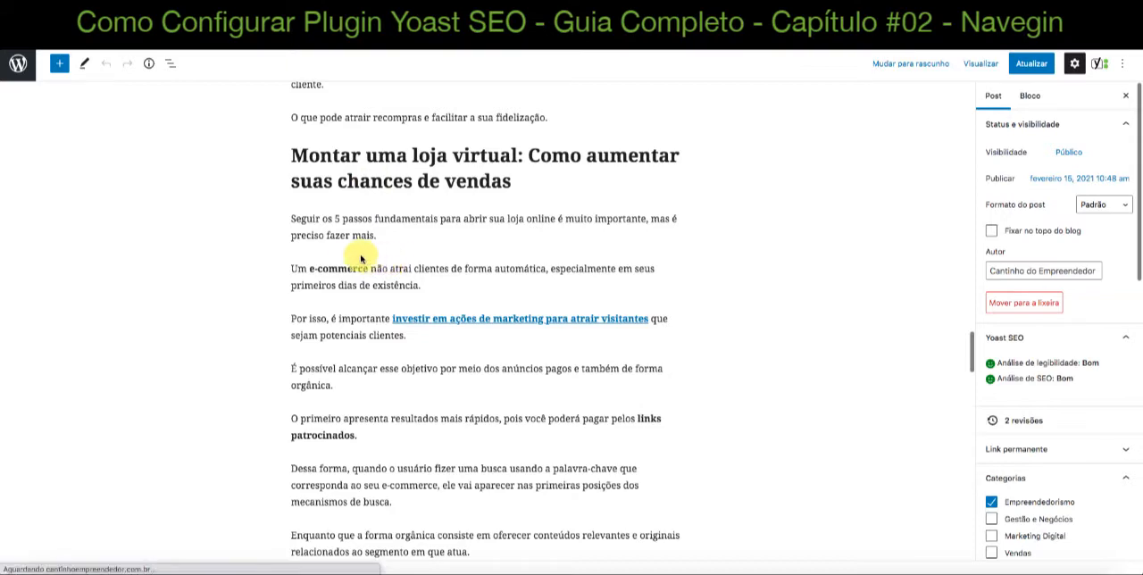
scroll(355, 257, "up", 8)
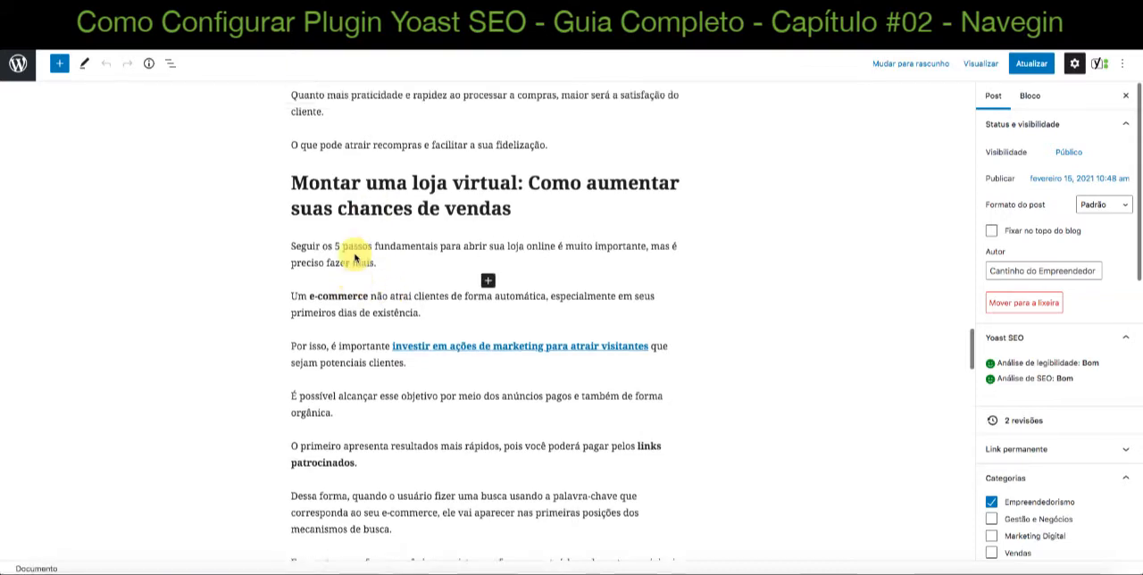
scroll(355, 256, "up", 10)
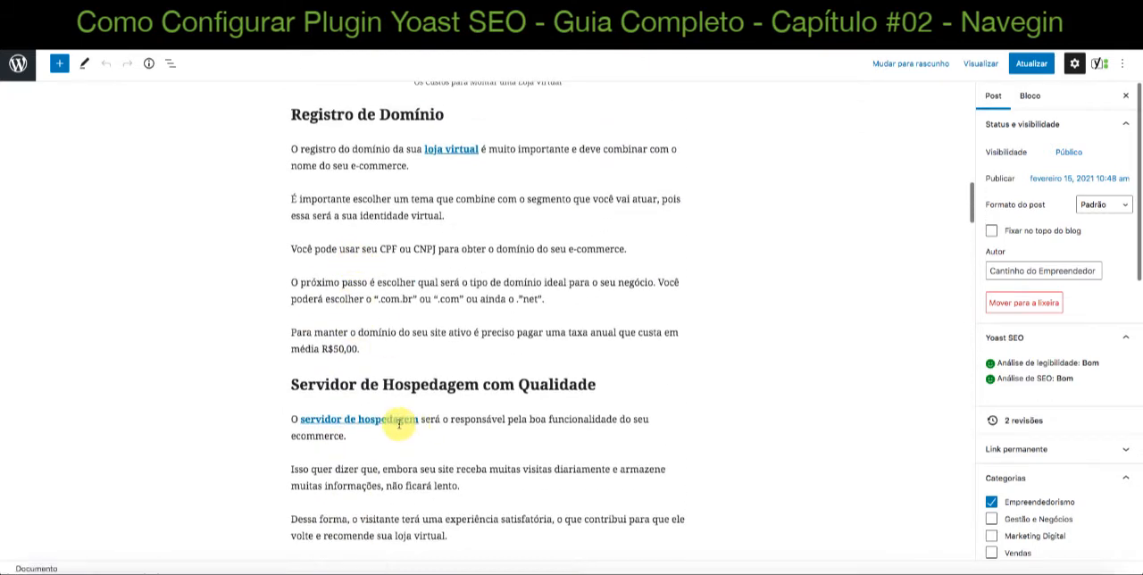
scroll(393, 420, "up", 4)
left_click(455, 343)
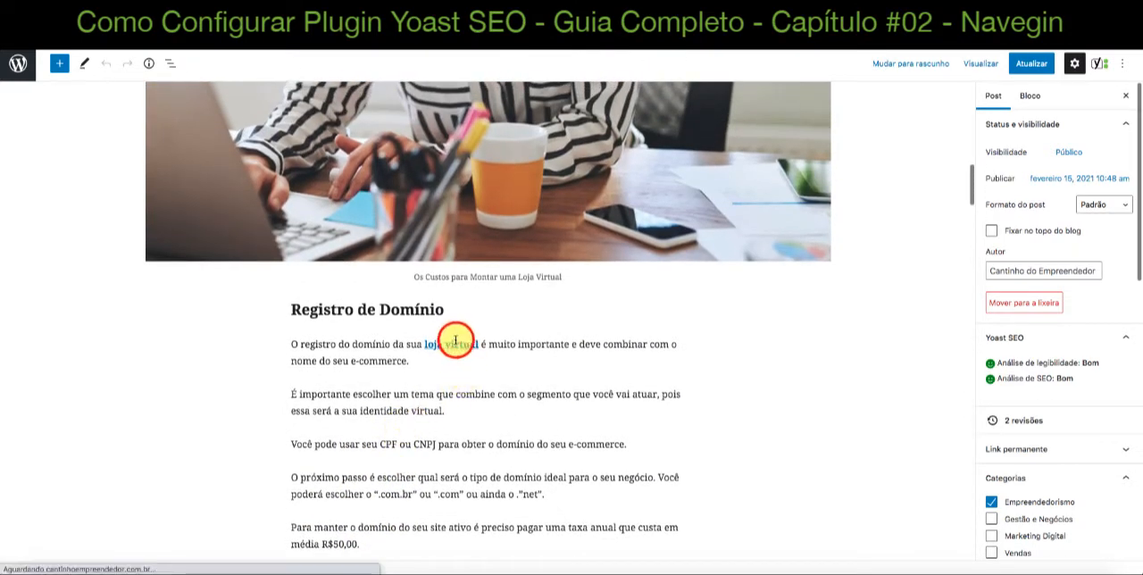
left_click(317, 345)
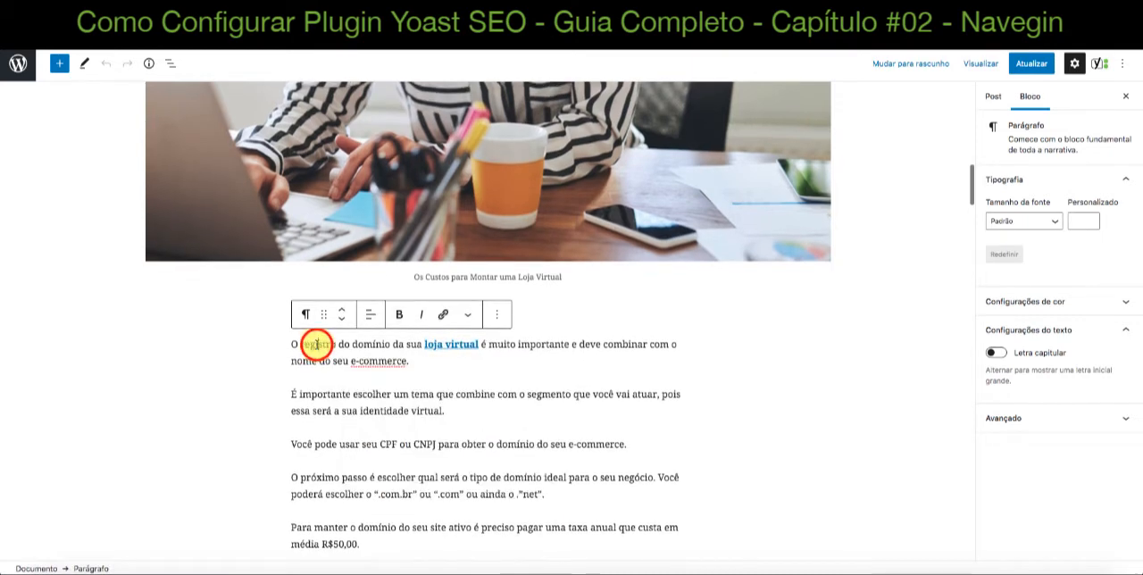
Inspect the "servidor de hospedagem" link in the "Servidor de Hospedagem com Qualidade" section
scroll(317, 344, "down", 5)
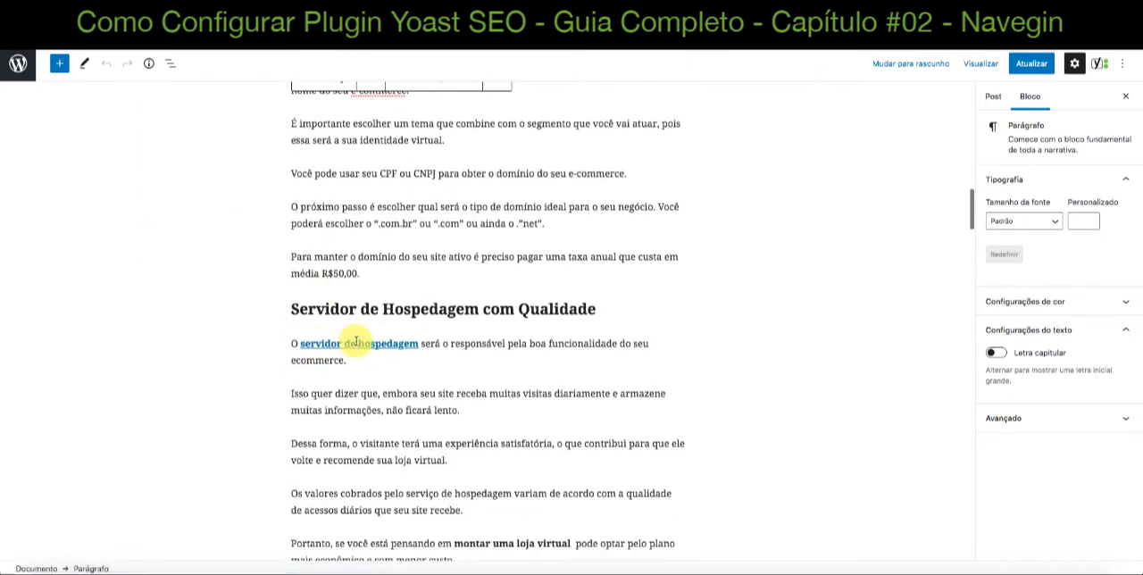
left_click(354, 342)
scroll(547, 345, "down", 9)
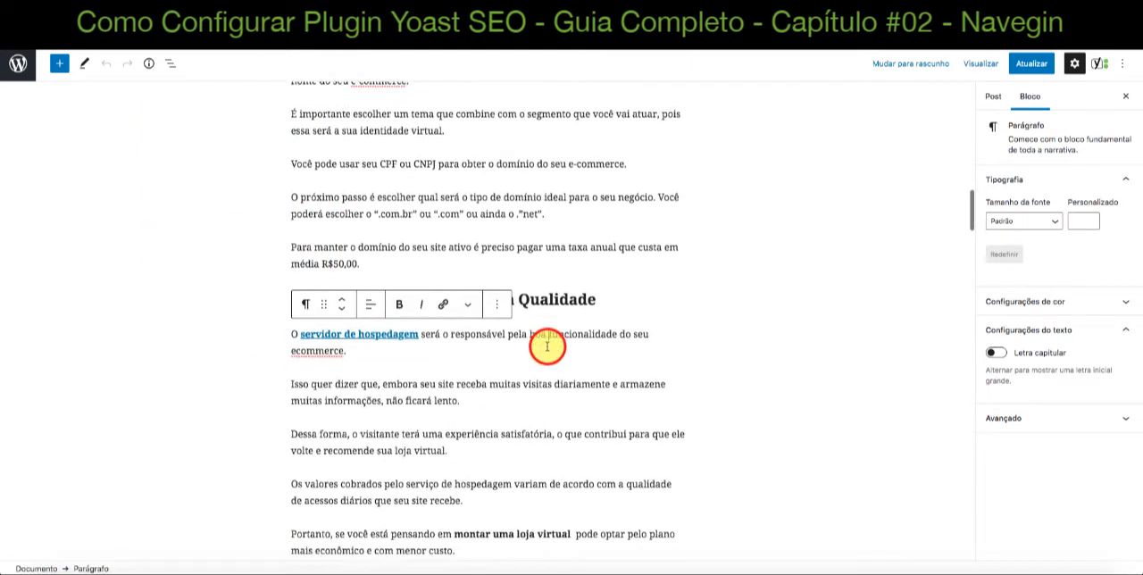
View the destination and settings of the "investir em ações de marketing para atrair visitantes" link, and close its details
scroll(547, 345, "down", 10)
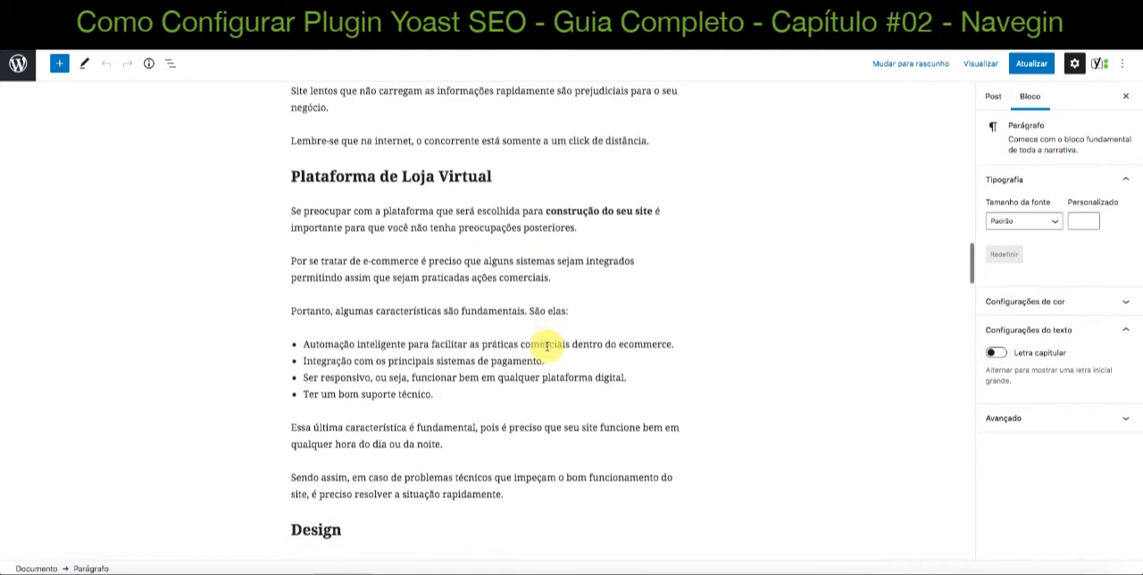
scroll(547, 345, "down", 8)
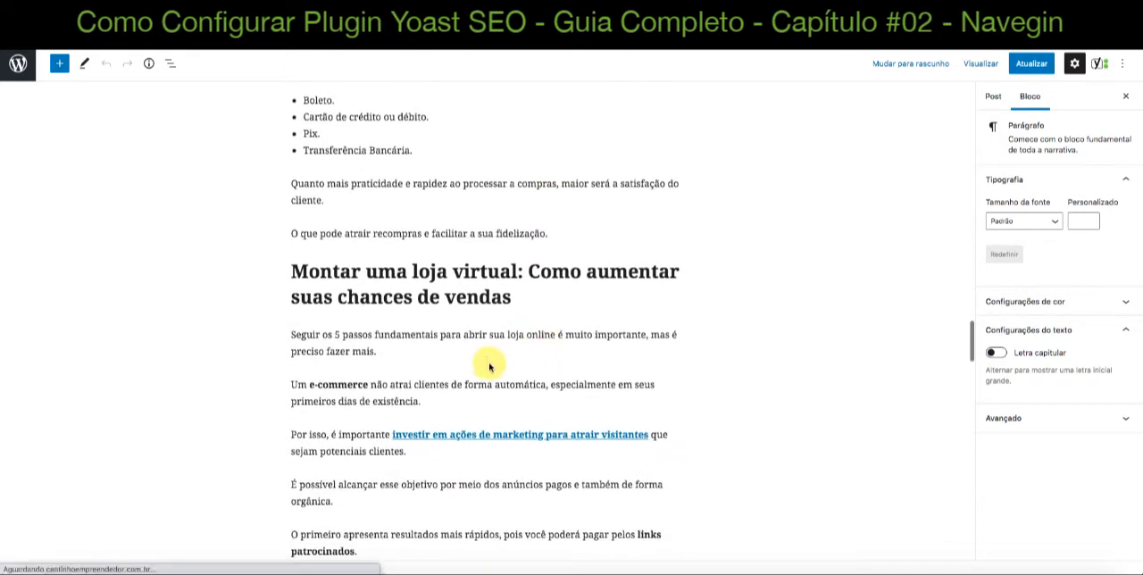
scroll(487, 364, "down", 1)
left_click(562, 385)
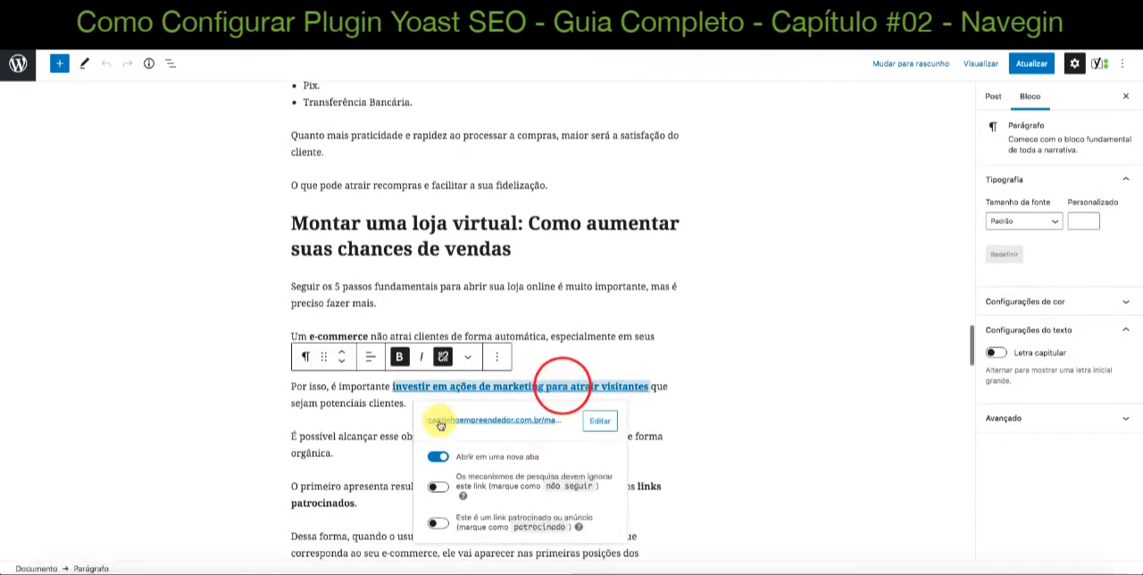
left_click(329, 385)
View the destination and settings of the "MEI (Micro Empreendedor Individual)" link in the "Conclusão" section
scroll(328, 386, "down", 14)
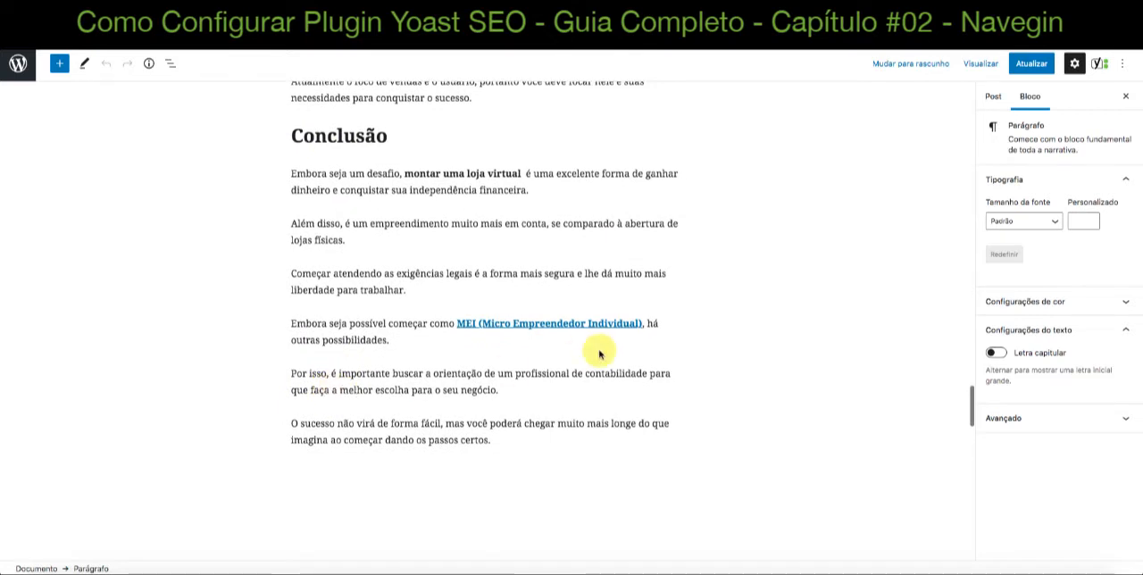
left_click(575, 324)
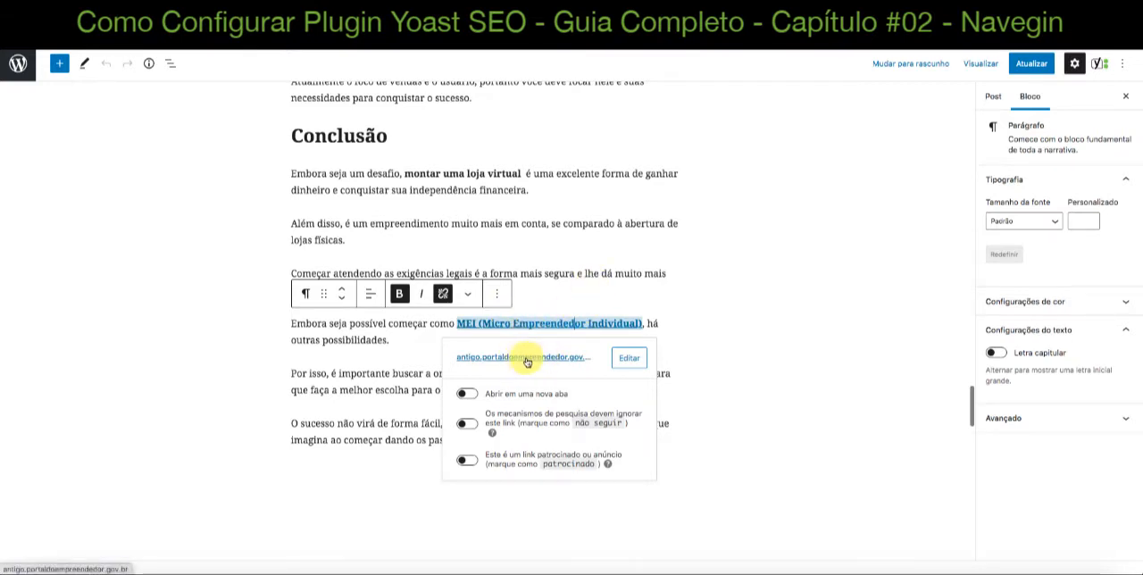
Review the destination and settings of the "MEI (Micro Empreendedor Individual)" link in "Conclusão" again, and close its details
left_click(395, 337)
scroll(428, 329, "down", 1)
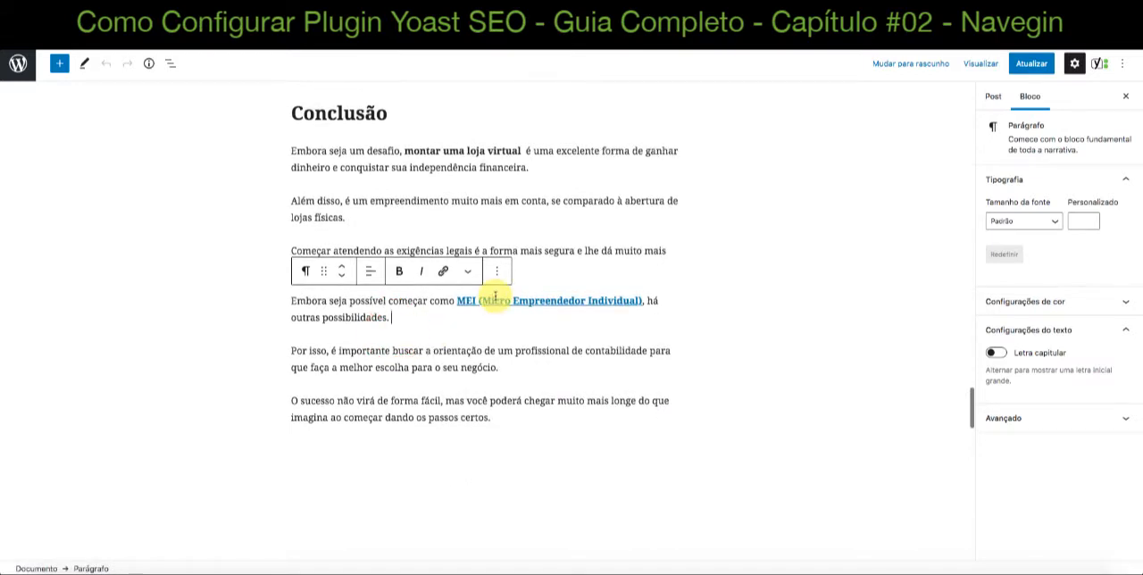
scroll(490, 319, "down", 1)
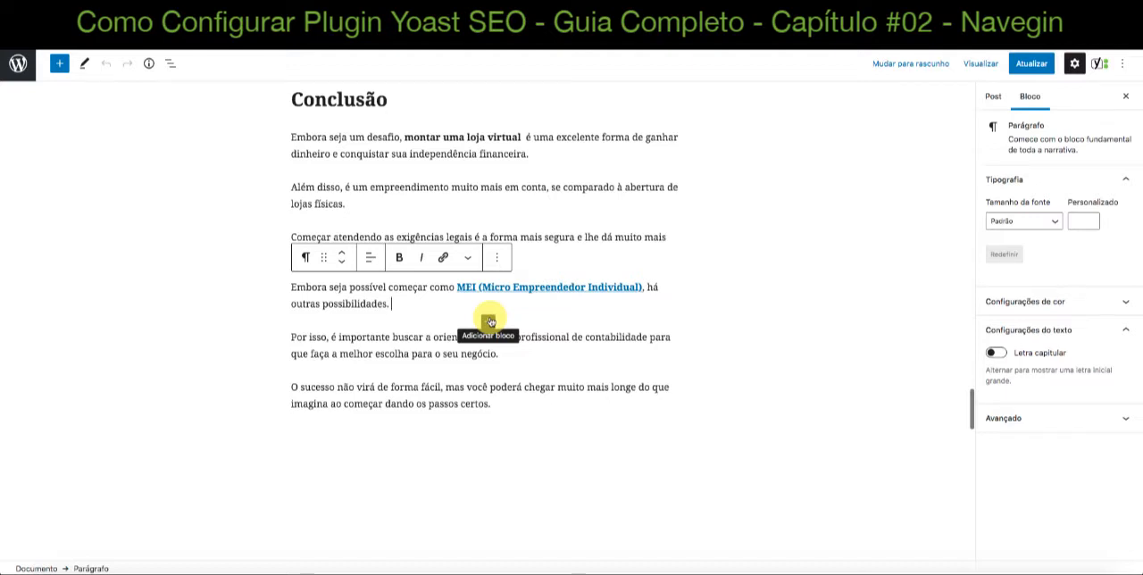
left_click(510, 288)
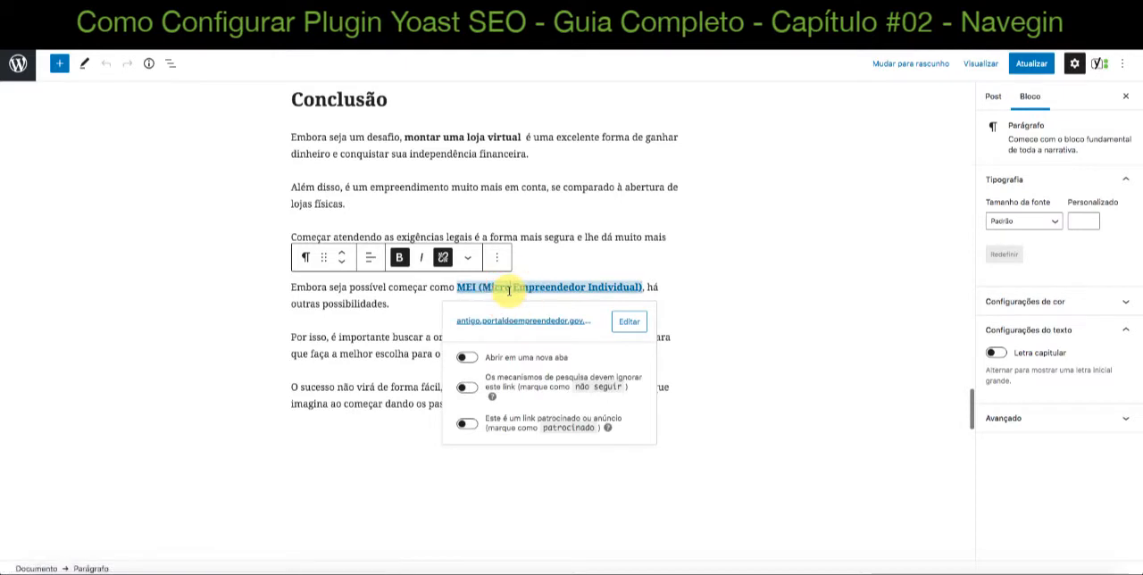
left_click(366, 319)
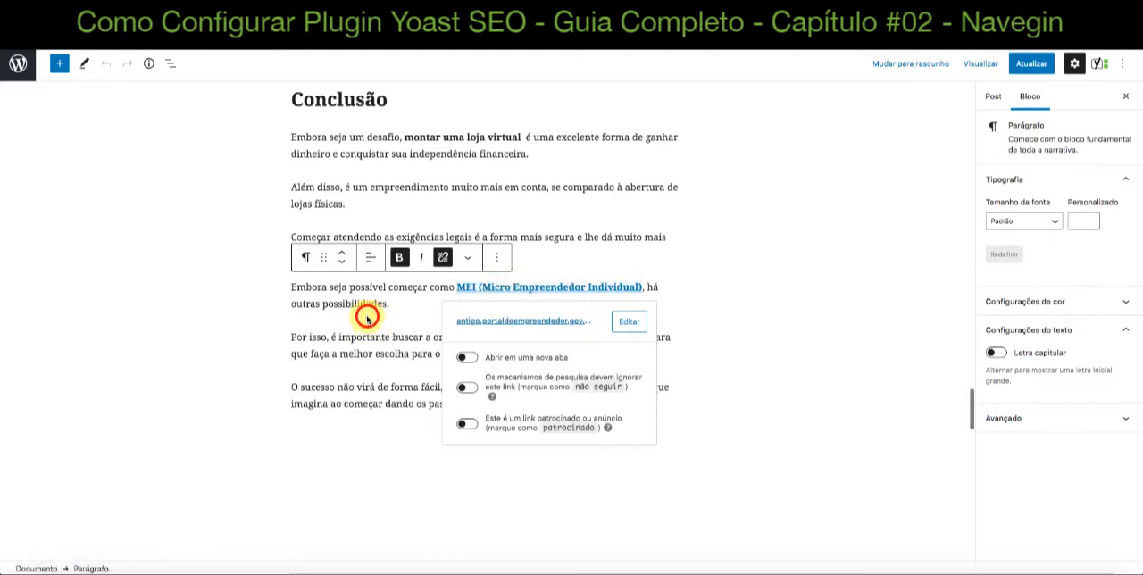
Check the "Links de saída" and "Links internos" results in the post's Yoast SEO analysis
scroll(366, 357, "down", 5)
scroll(366, 318, "down", 10)
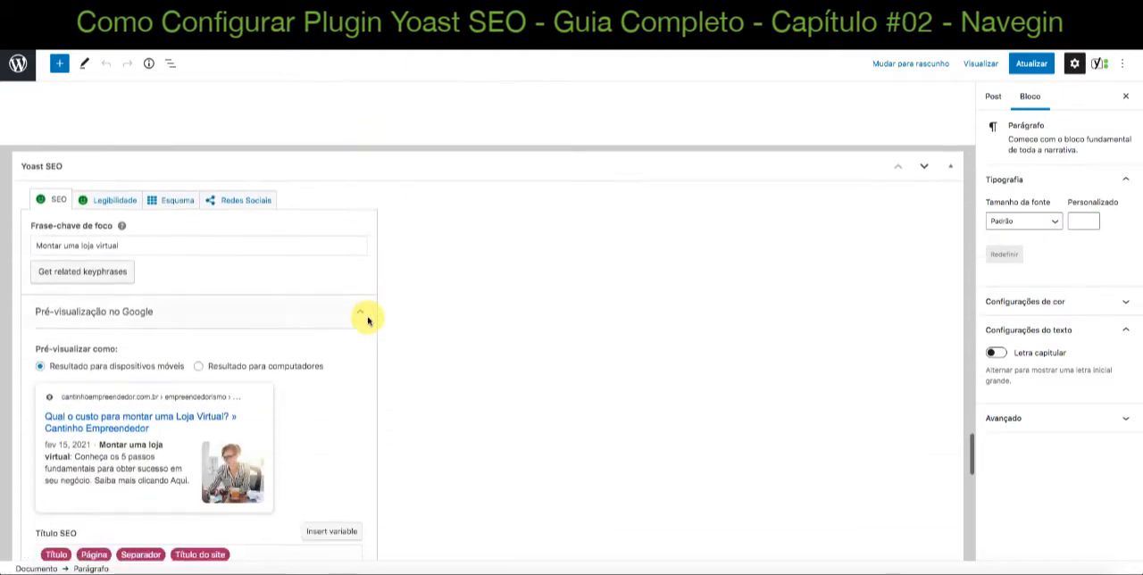
scroll(367, 320, "down", 3)
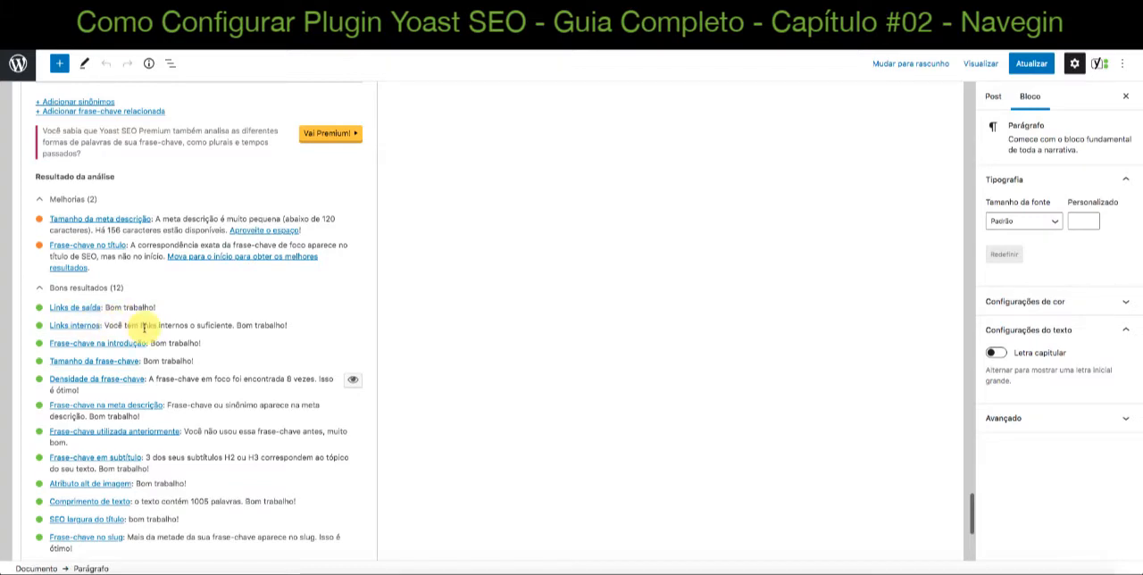
Inspect the destination of the "investir em ações de marketing para atrair visitantes" link again, and close its details
scroll(566, 372, "up", 15)
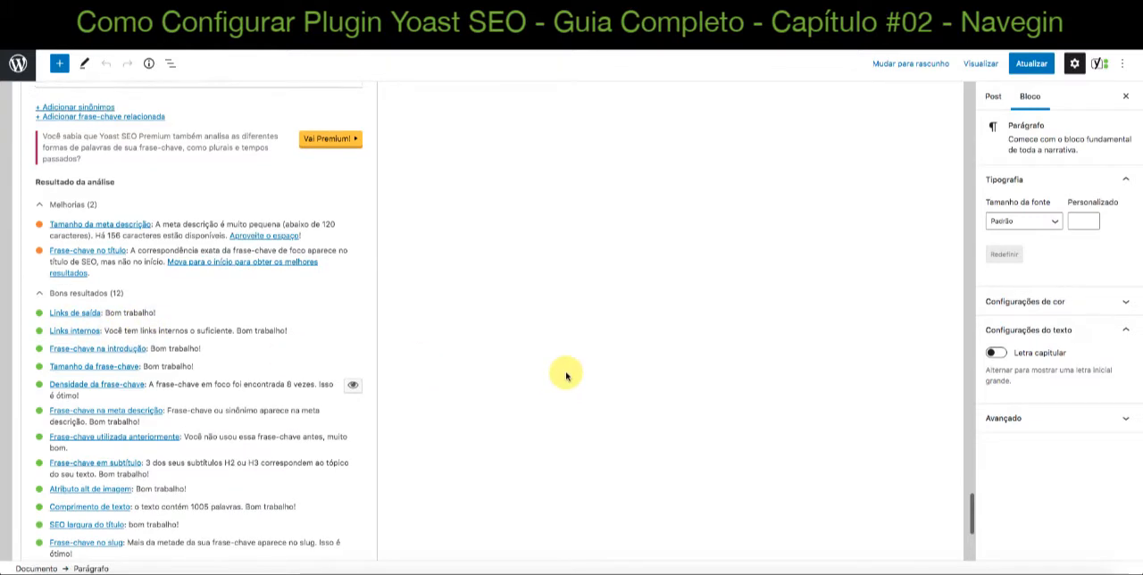
scroll(566, 372, "up", 10)
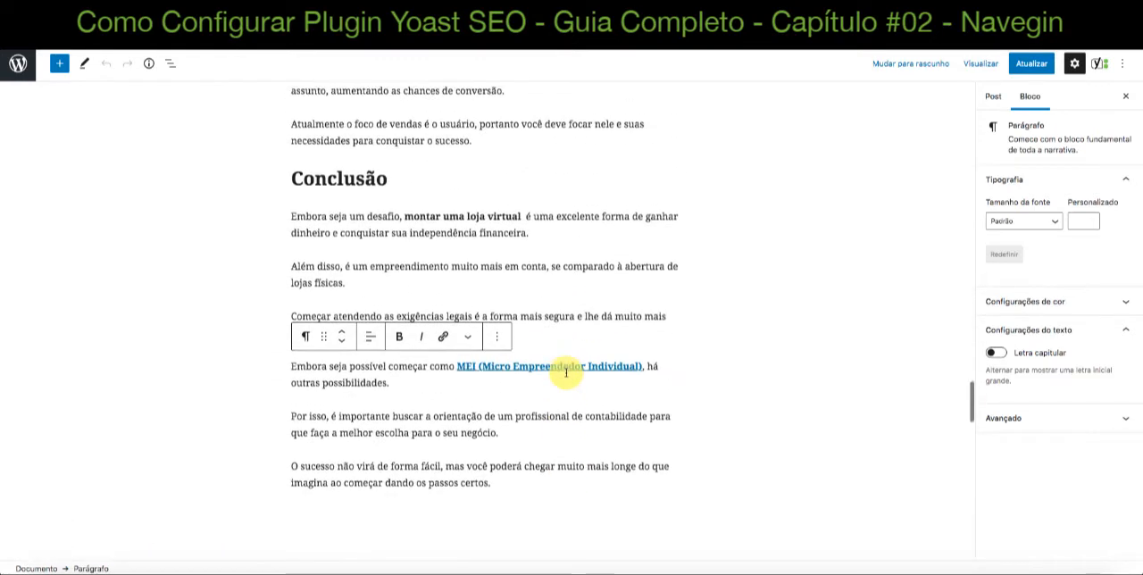
scroll(566, 372, "up", 3)
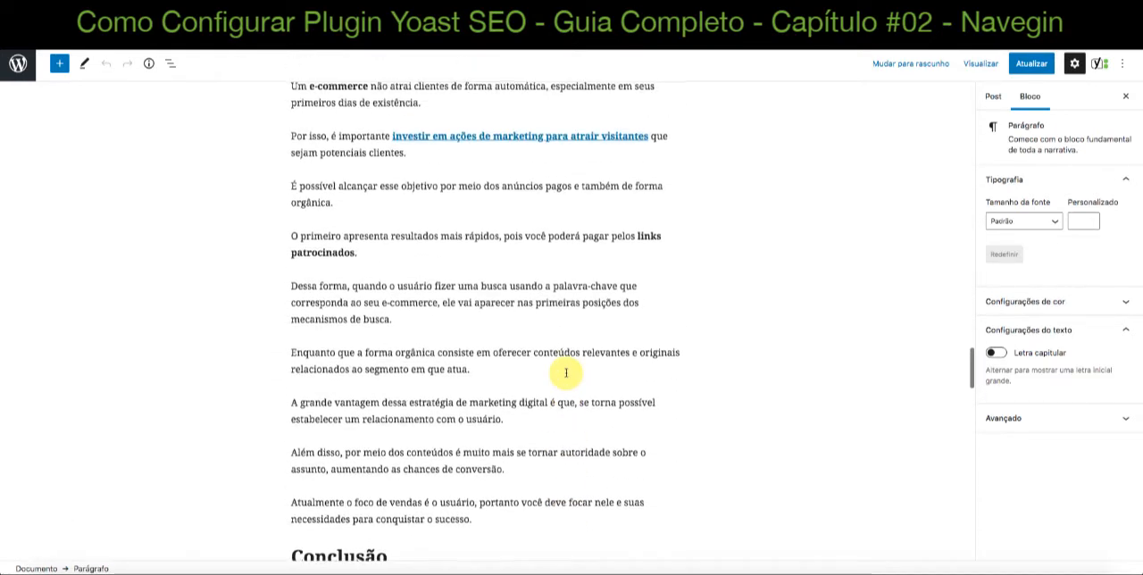
left_click(542, 235)
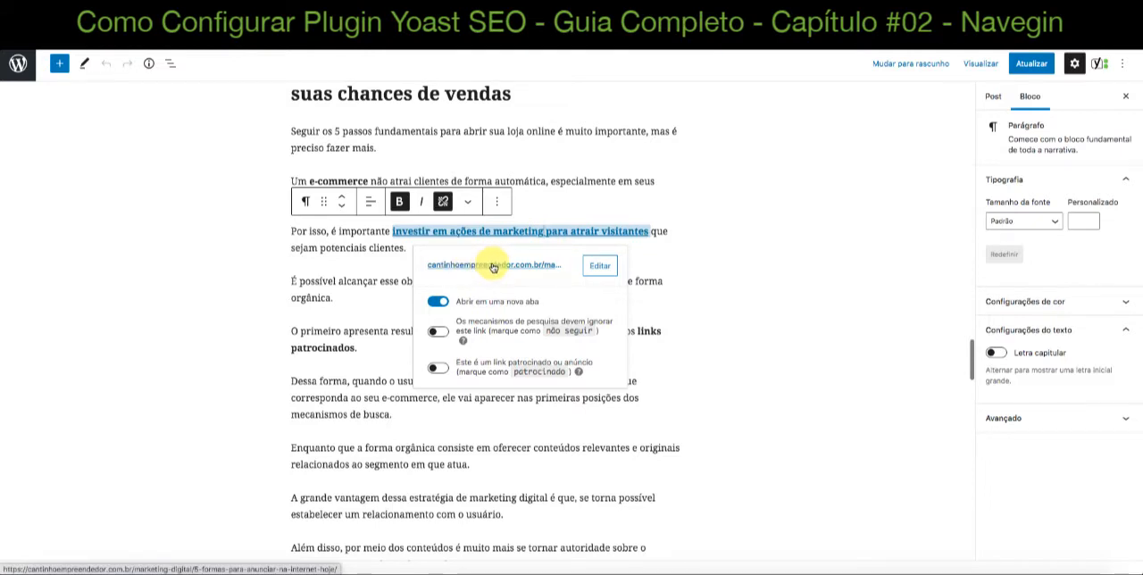
left_click(383, 247)
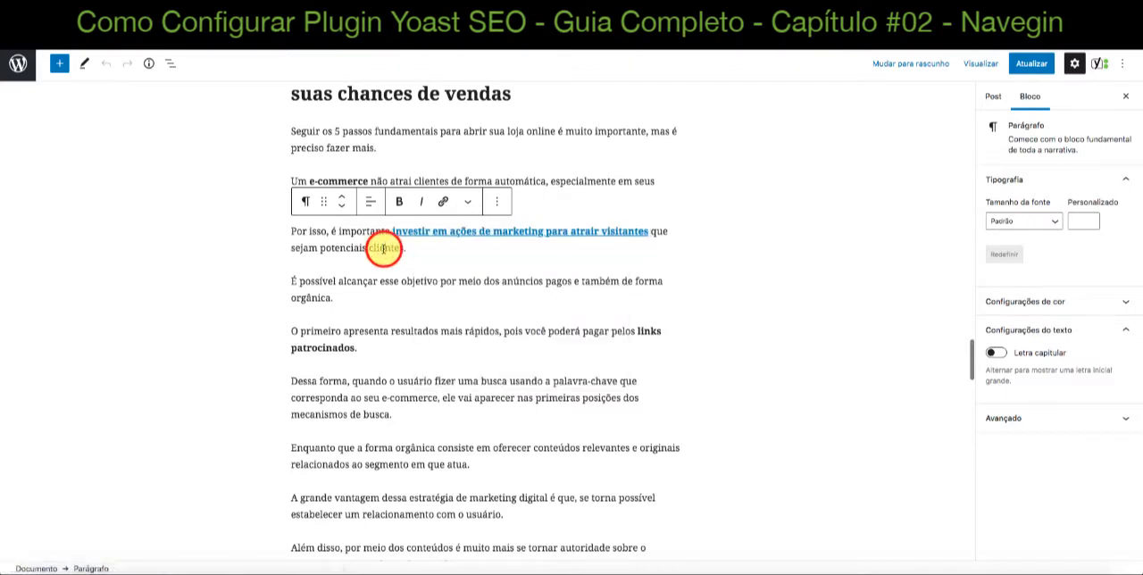
Return to the Yoast SEO analysis and read the "Frase-chave na introdução" result
scroll(383, 248, "down", 4)
scroll(383, 250, "down", 15)
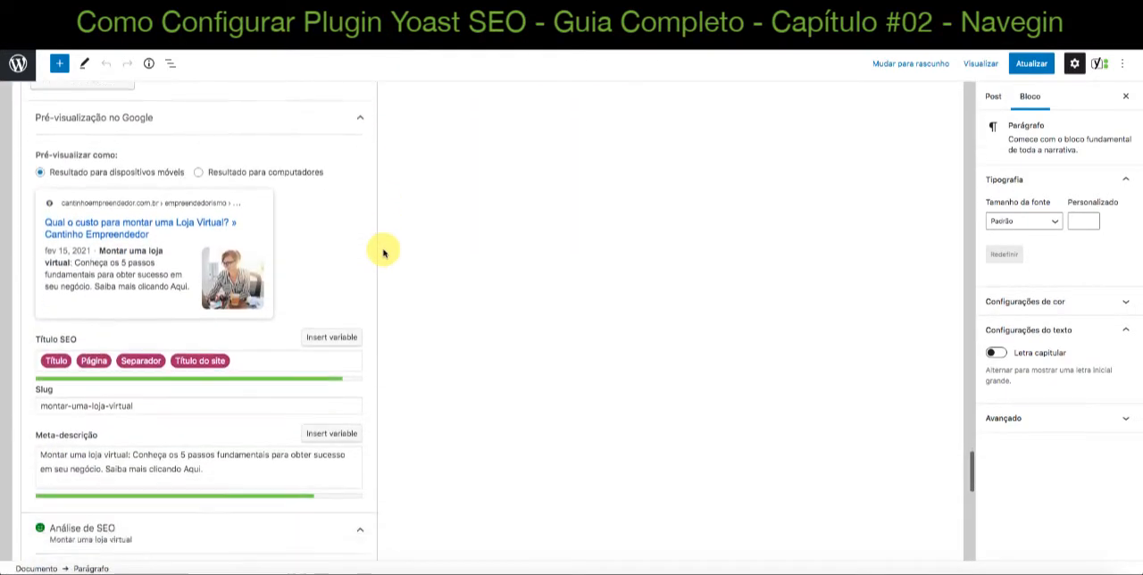
scroll(383, 250, "down", 4)
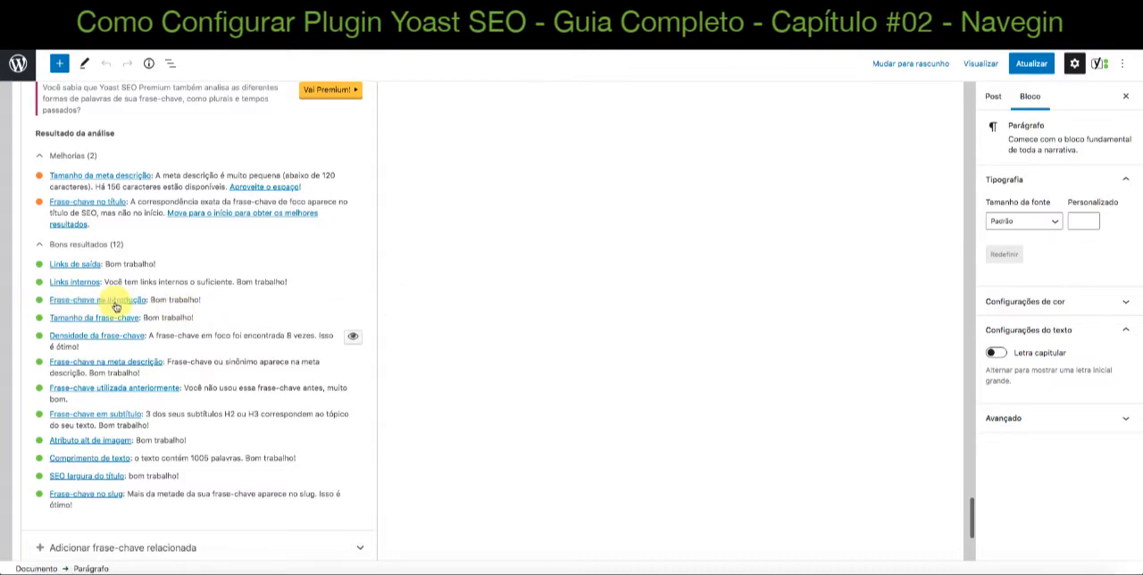
Highlight the keyphrase "montar uma loja virtual" in the post's opening paragraph, and clear the selection
scroll(393, 361, "up", 5)
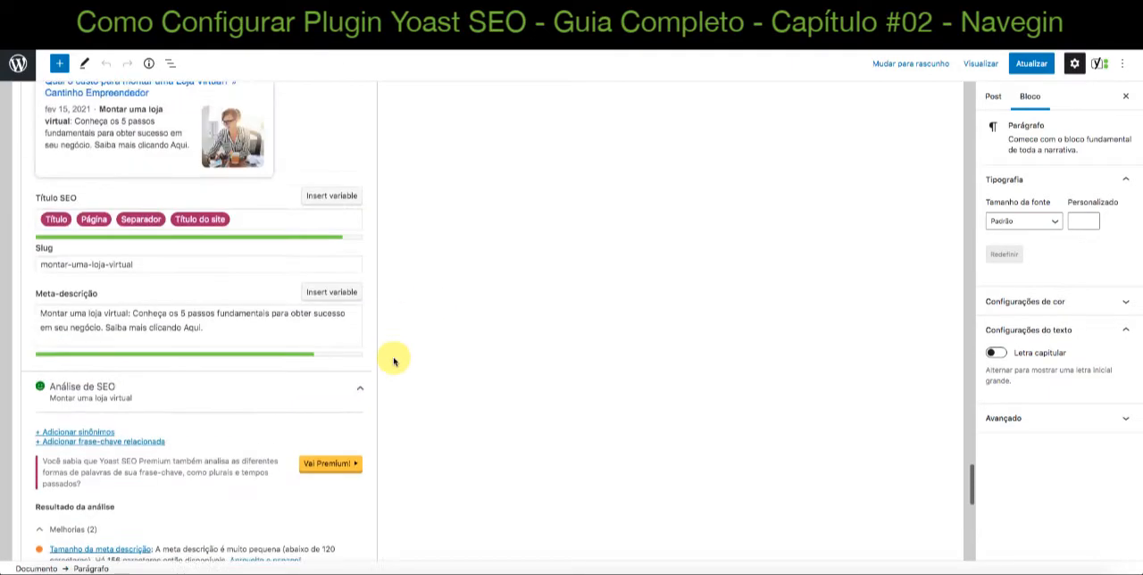
scroll(394, 361, "up", 18)
scroll(393, 361, "up", 20)
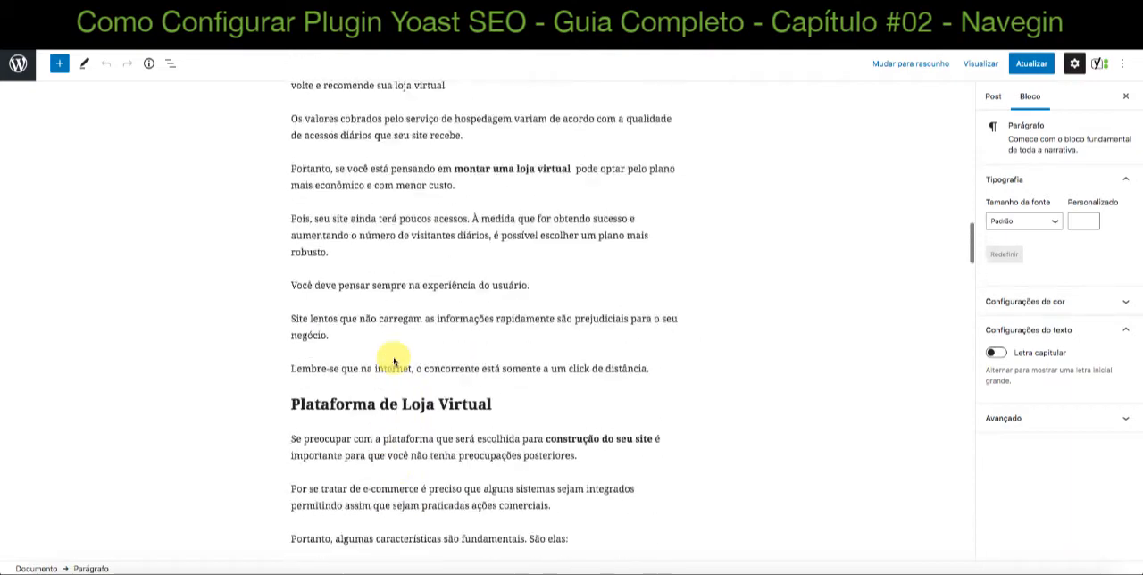
scroll(393, 360, "up", 5)
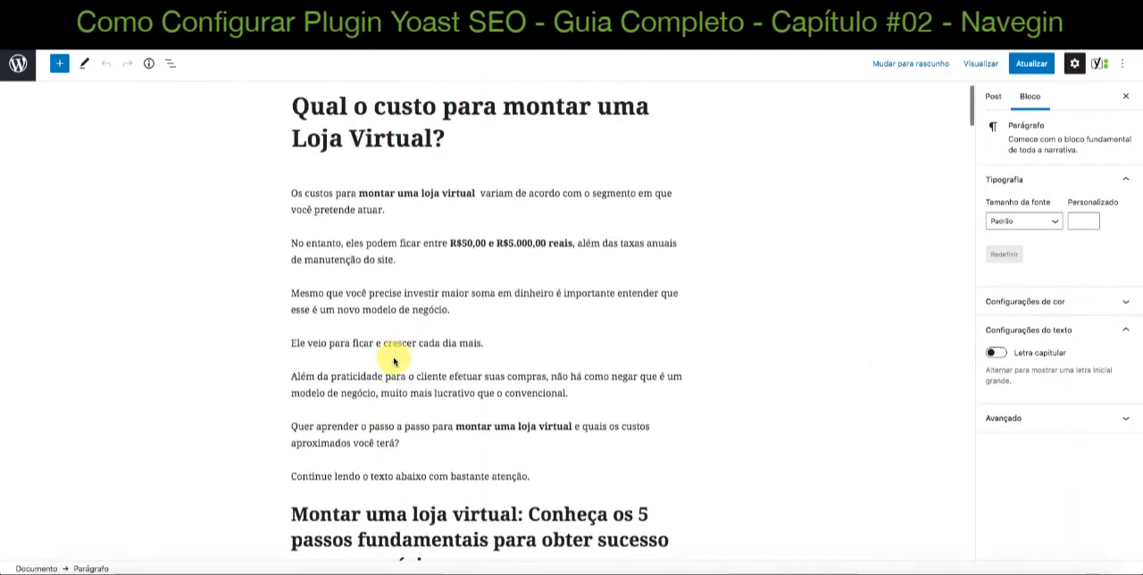
left_click(301, 223)
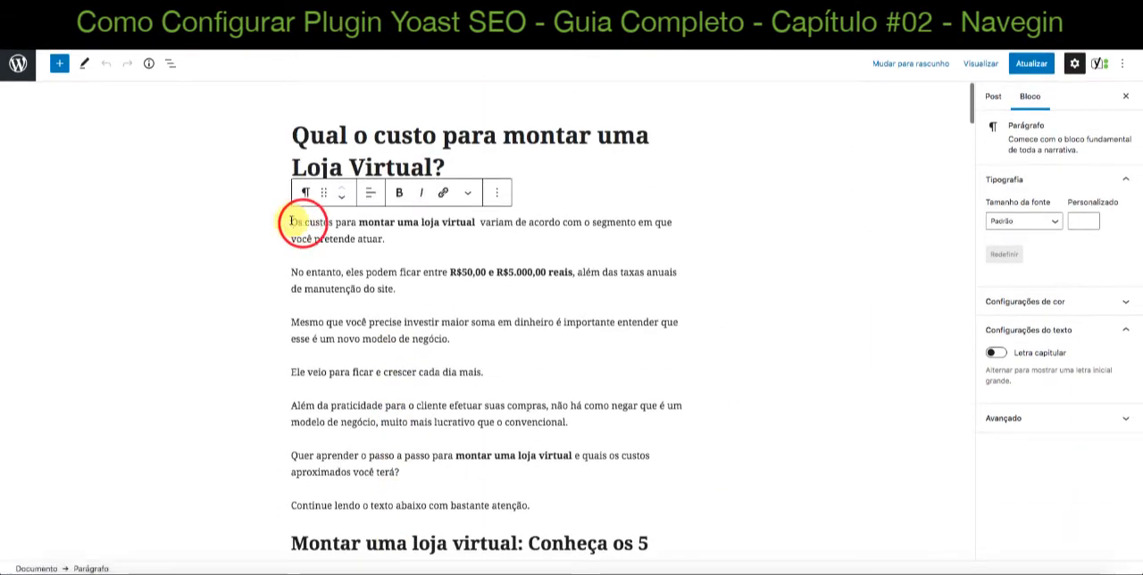
left_click_drag(291, 222, 476, 223)
left_click(383, 223)
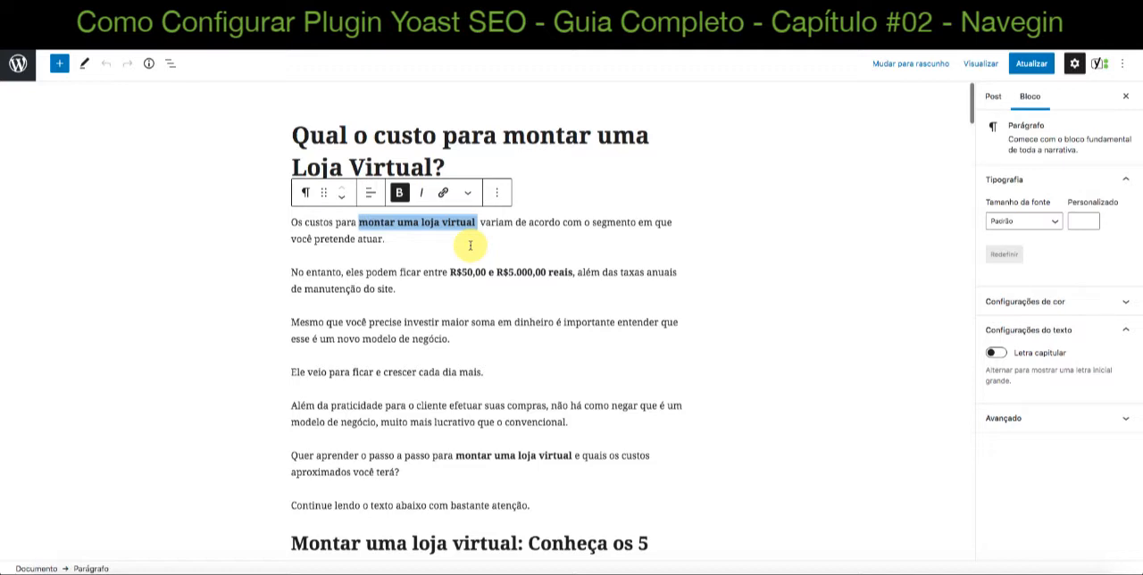
left_click(511, 223)
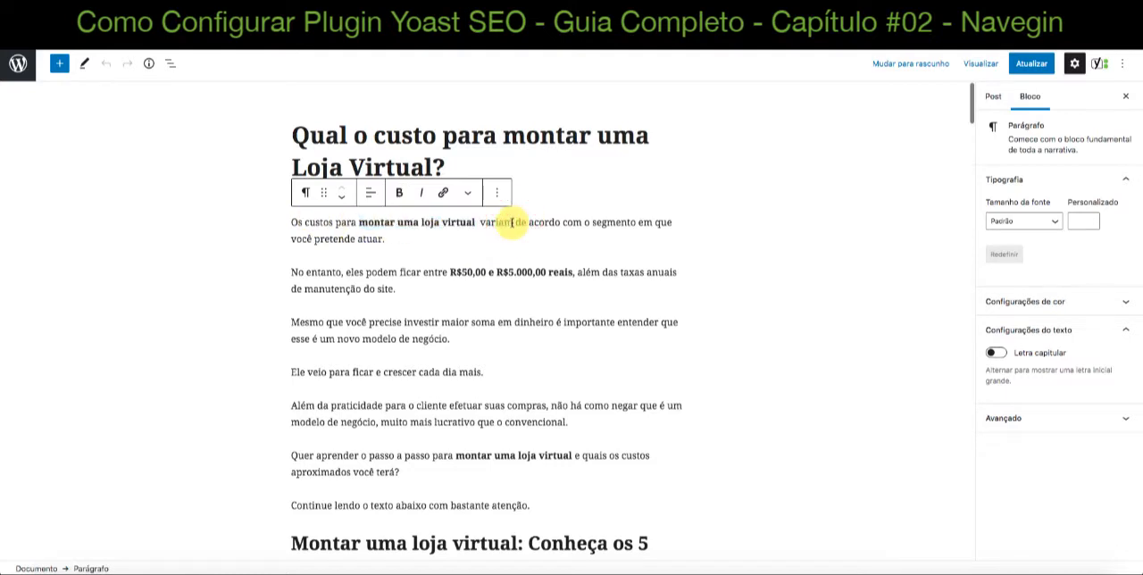
left_click(383, 240)
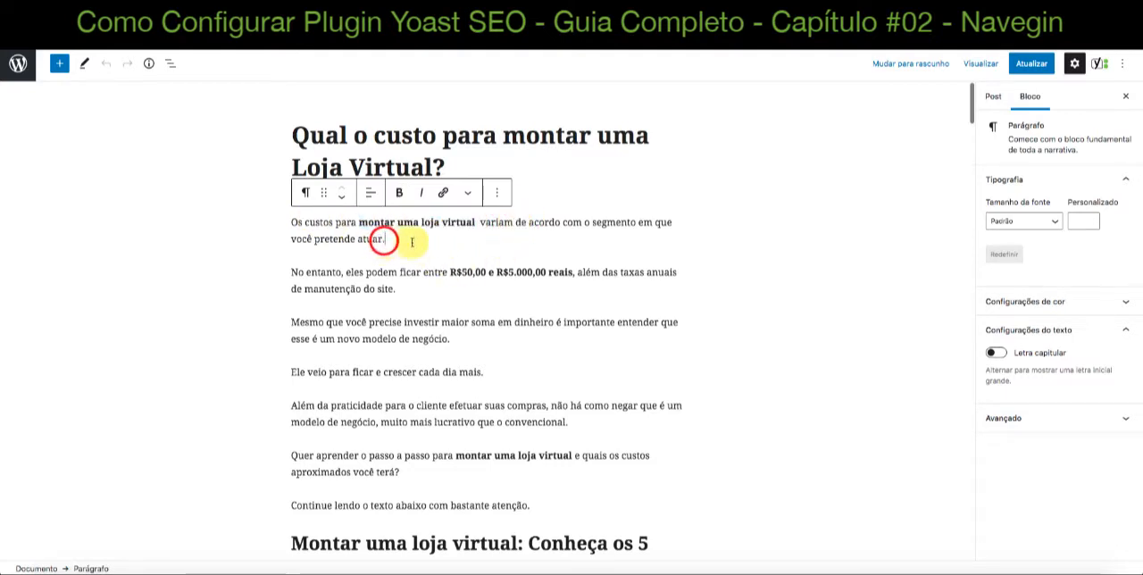
Go back to the SEO analysis and examine the "Tamanho da frase-chave" and "Densidade da frase-chave" results
scroll(378, 303, "down", 10)
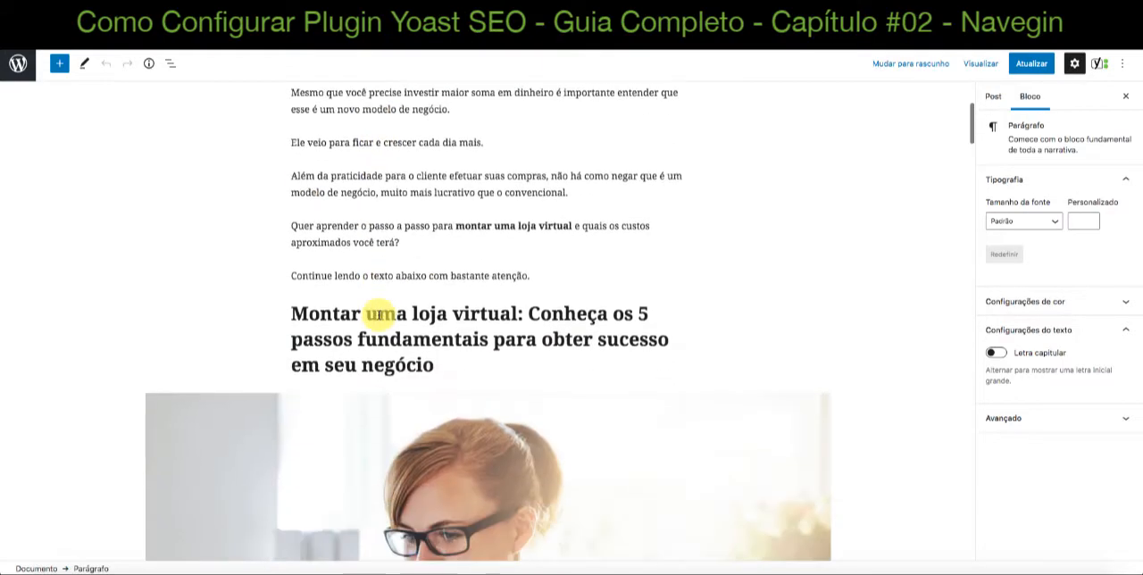
scroll(379, 315, "down", 15)
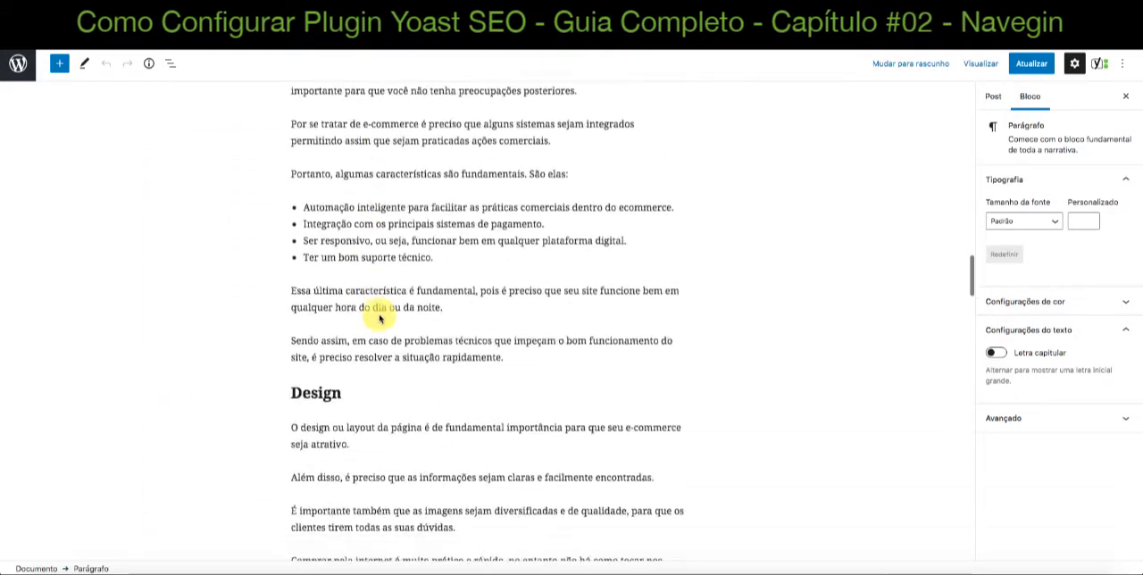
scroll(380, 315, "down", 15)
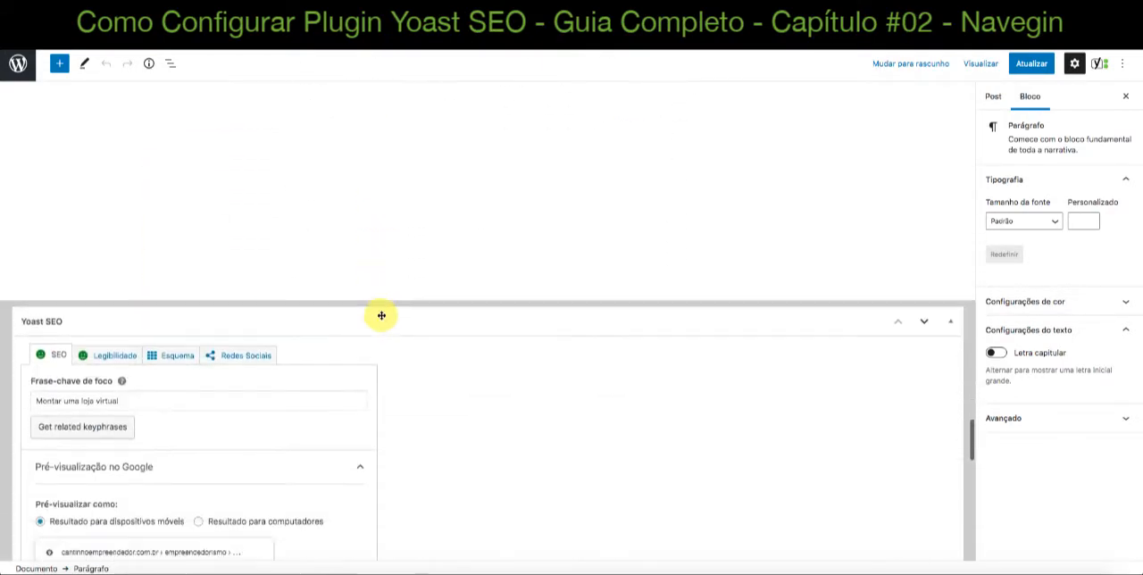
scroll(380, 314, "down", 10)
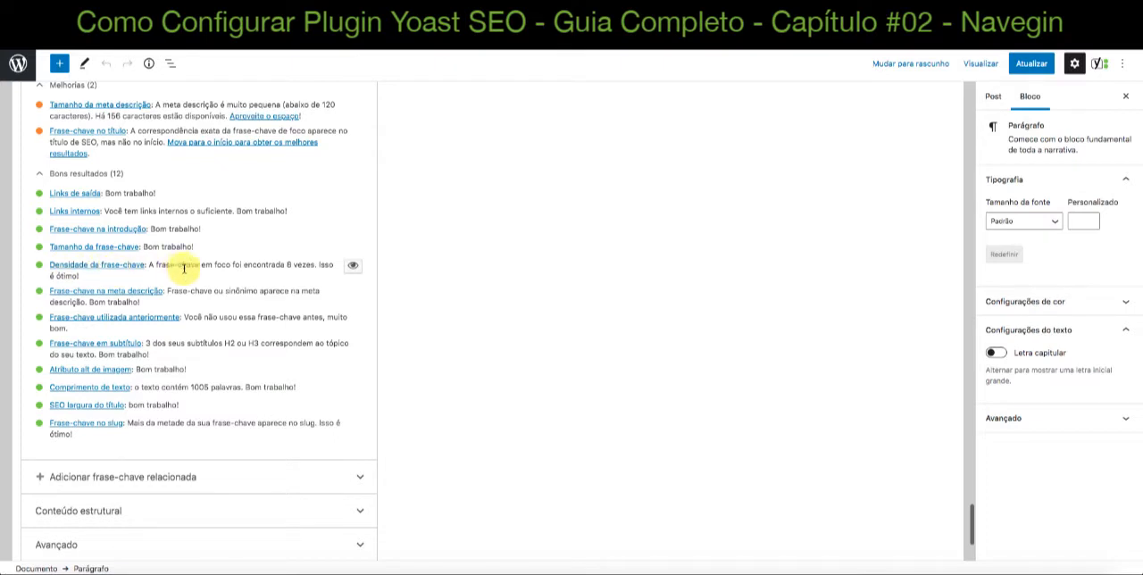
Locate the bold keyphrase "montar uma loja virtual" in the first paragraph of the "Conclusão" section
scroll(482, 285, "up", 1)
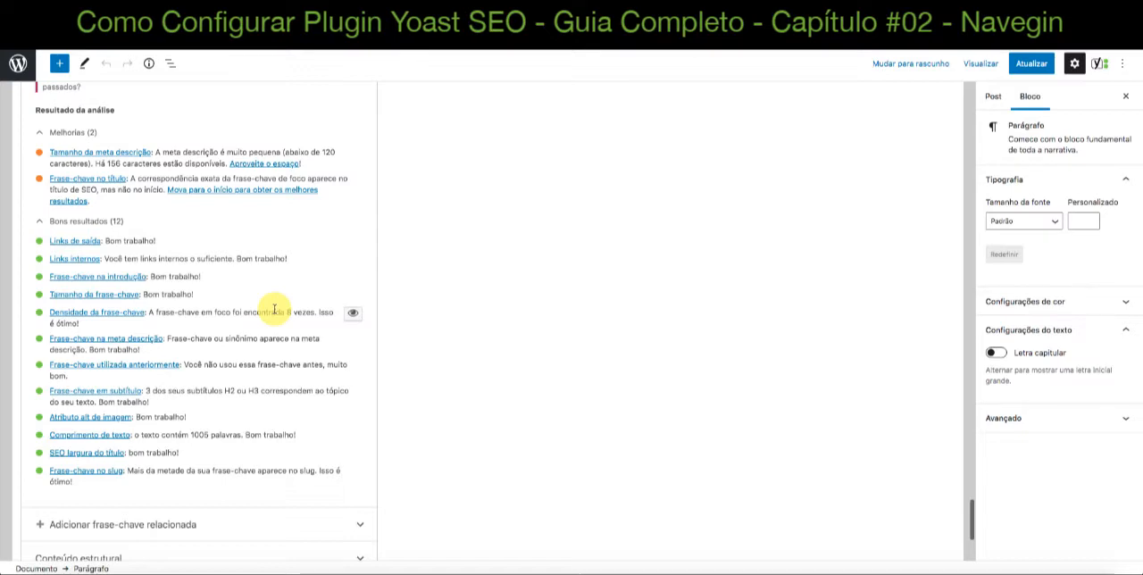
scroll(638, 341, "up", 15)
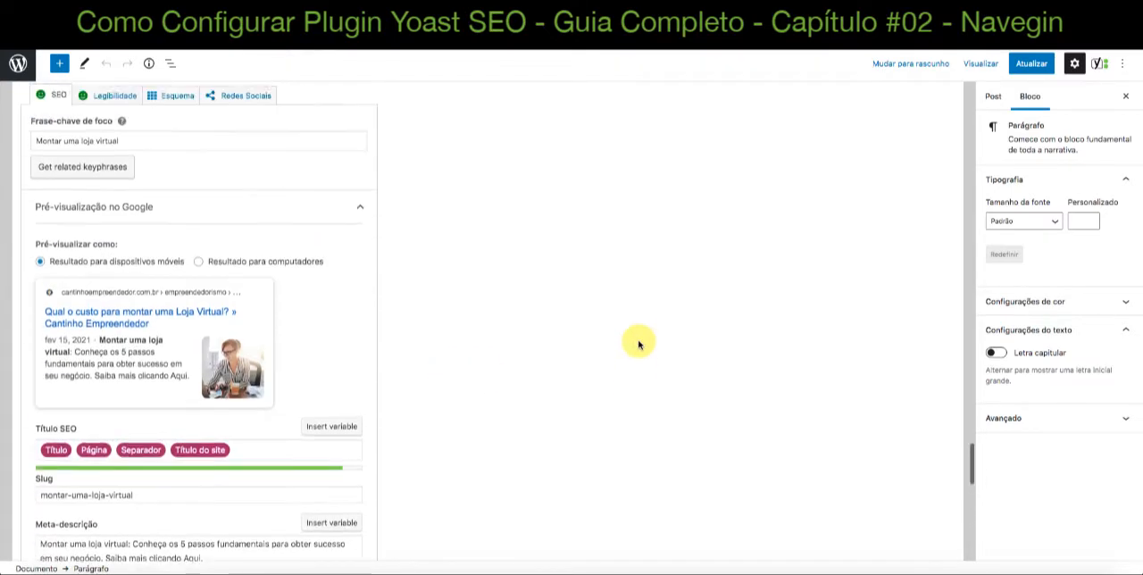
scroll(638, 341, "up", 3)
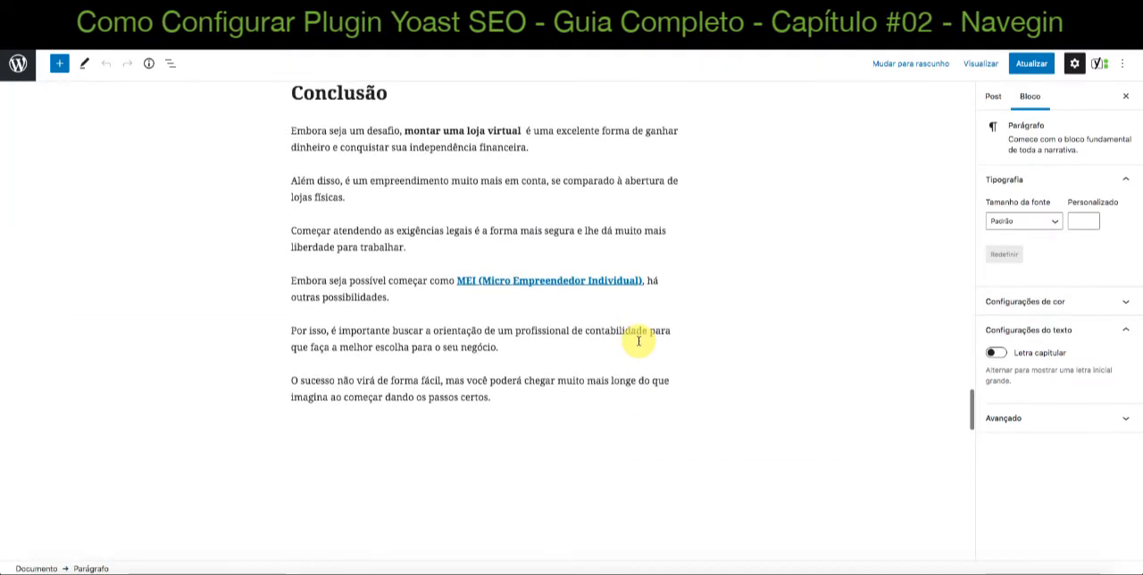
left_click(442, 233)
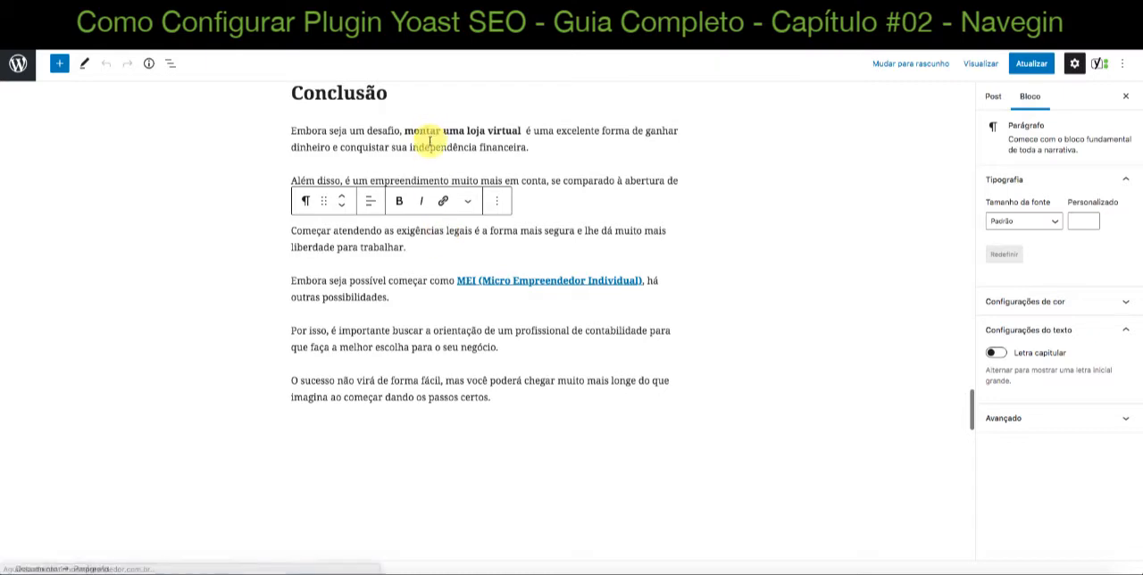
left_click(349, 133)
left_click(407, 160)
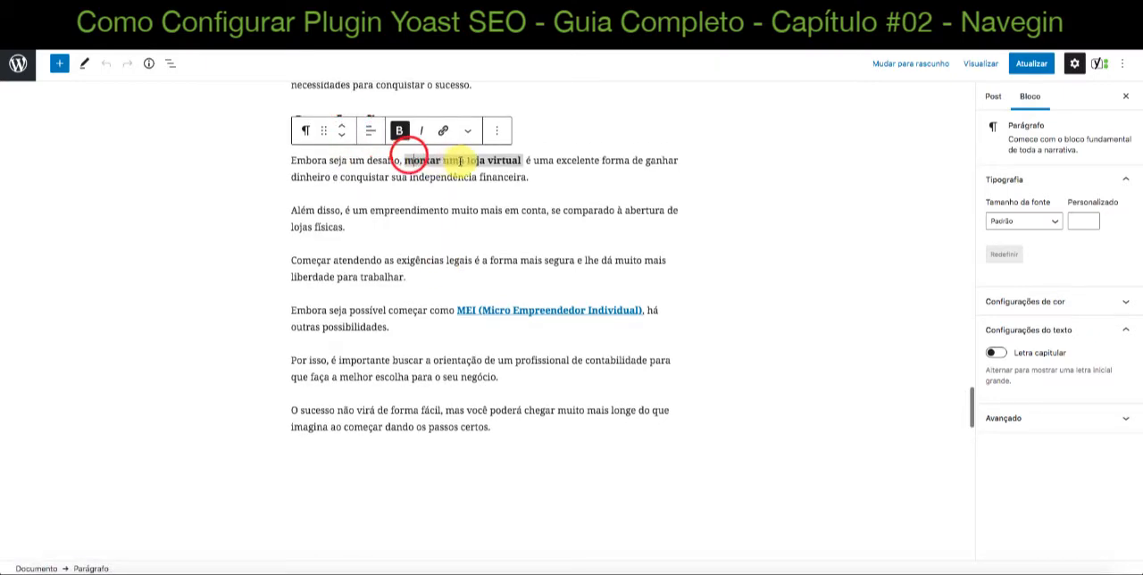
Review the bold keyphrase occurrences and the headings from the "Conclusão" section back up to the post's introduction
scroll(462, 161, "up", 10)
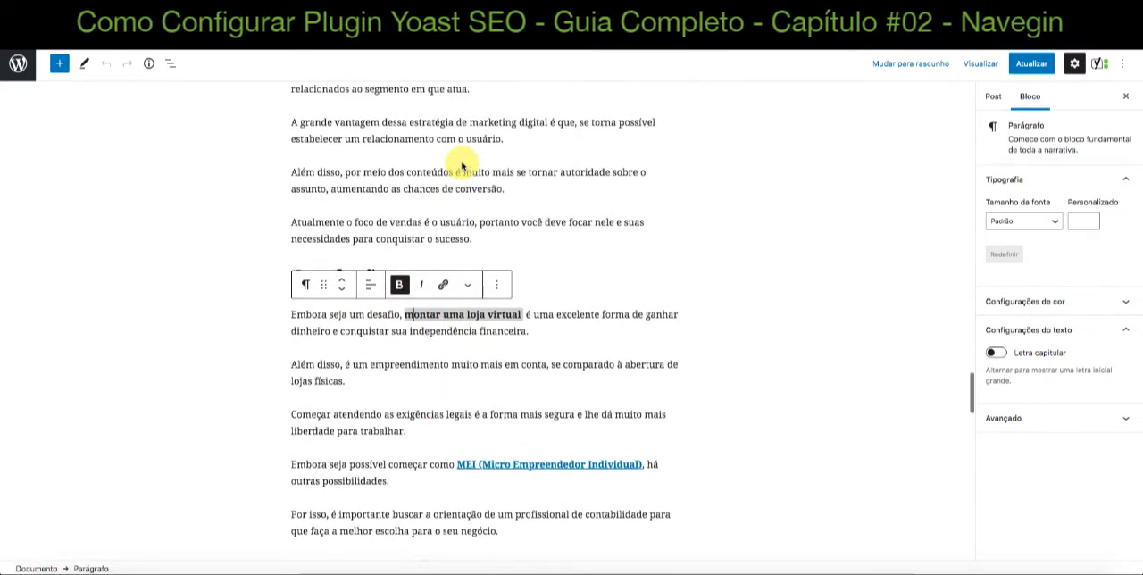
scroll(461, 166, "up", 6)
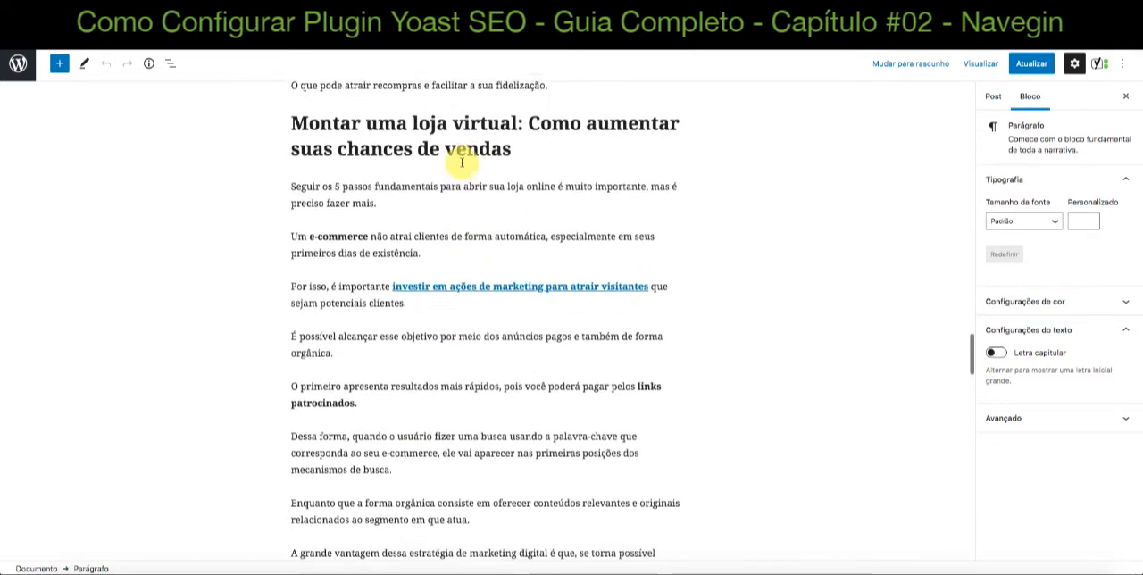
scroll(461, 162, "up", 2)
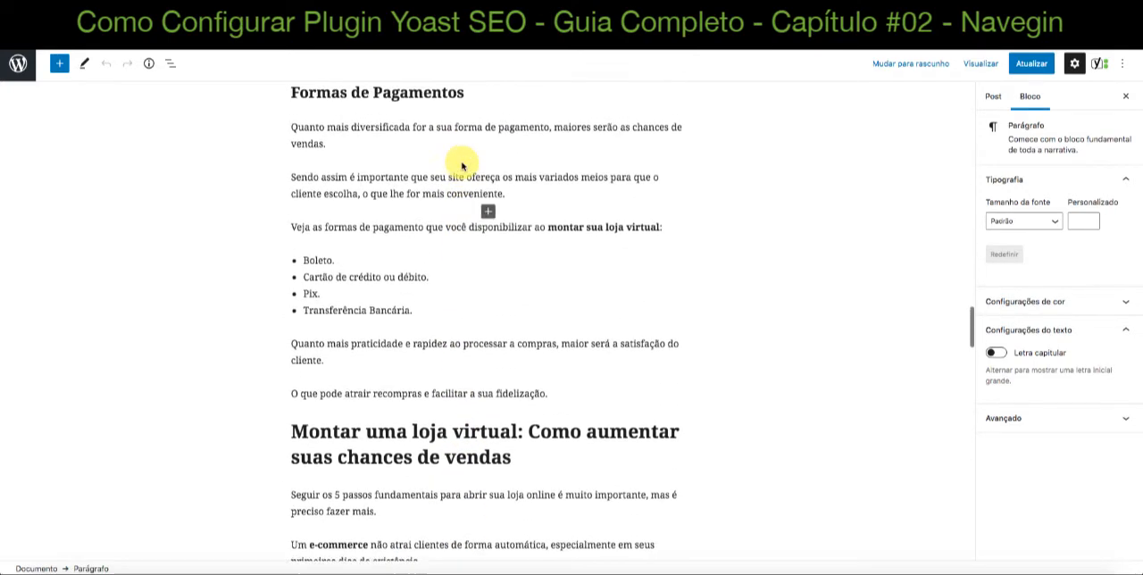
scroll(461, 166, "up", 11)
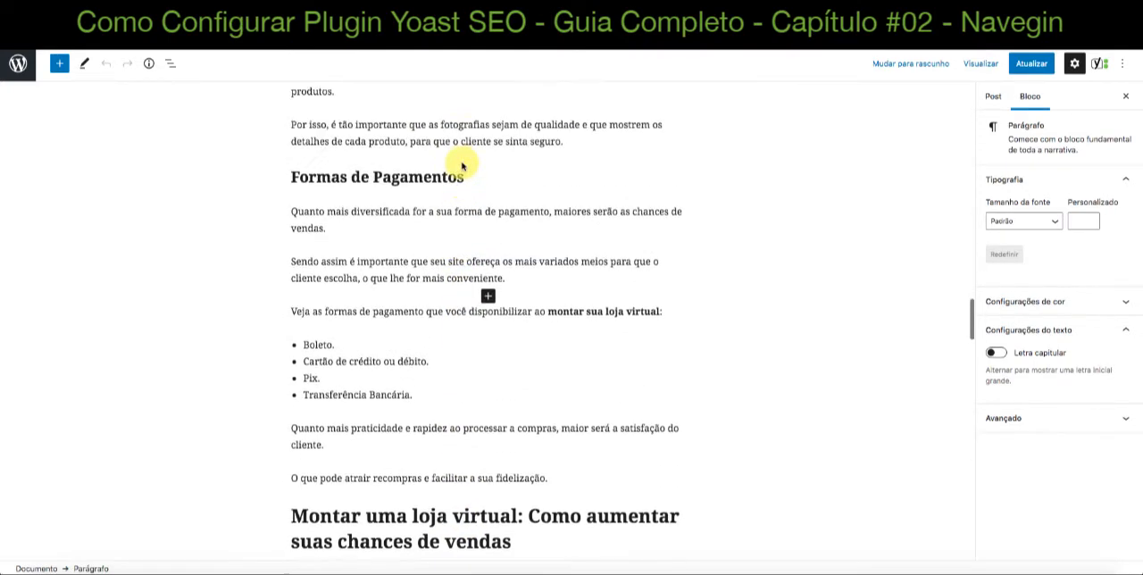
scroll(461, 166, "up", 12)
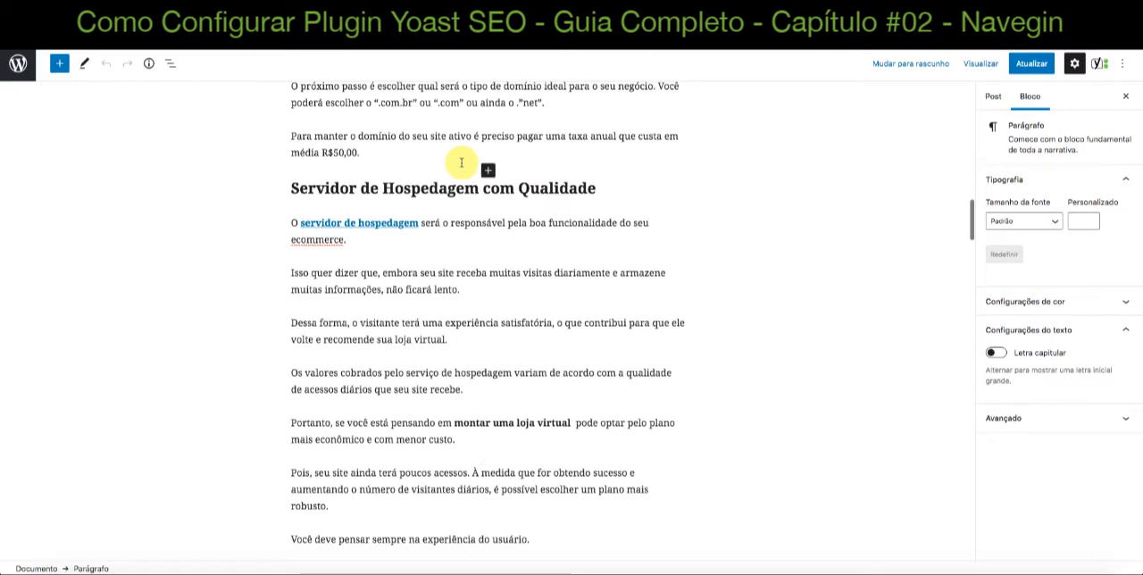
scroll(461, 163, "up", 12)
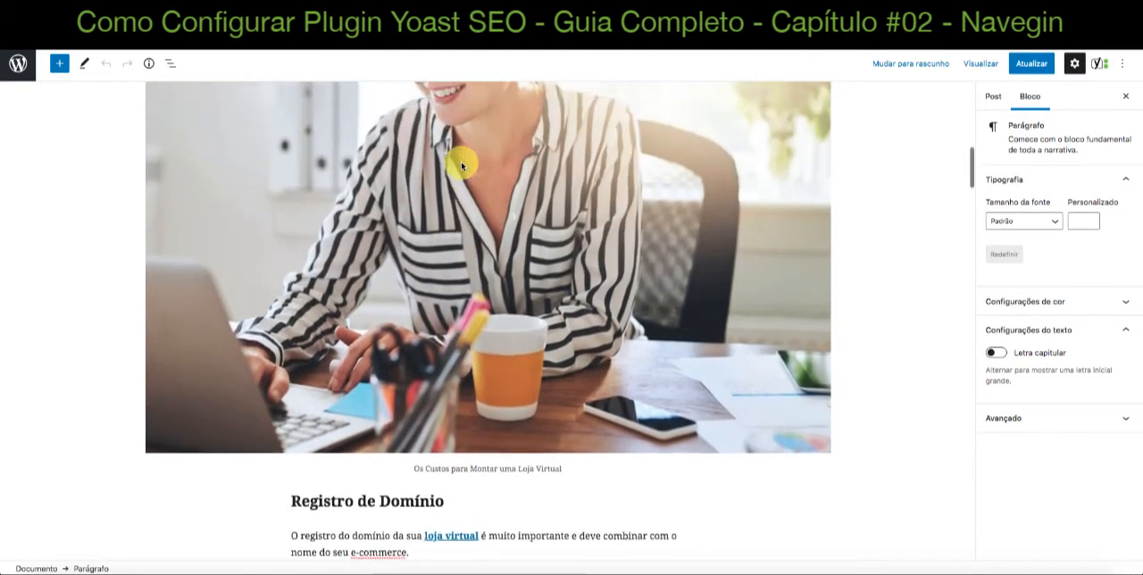
scroll(461, 164, "up", 12)
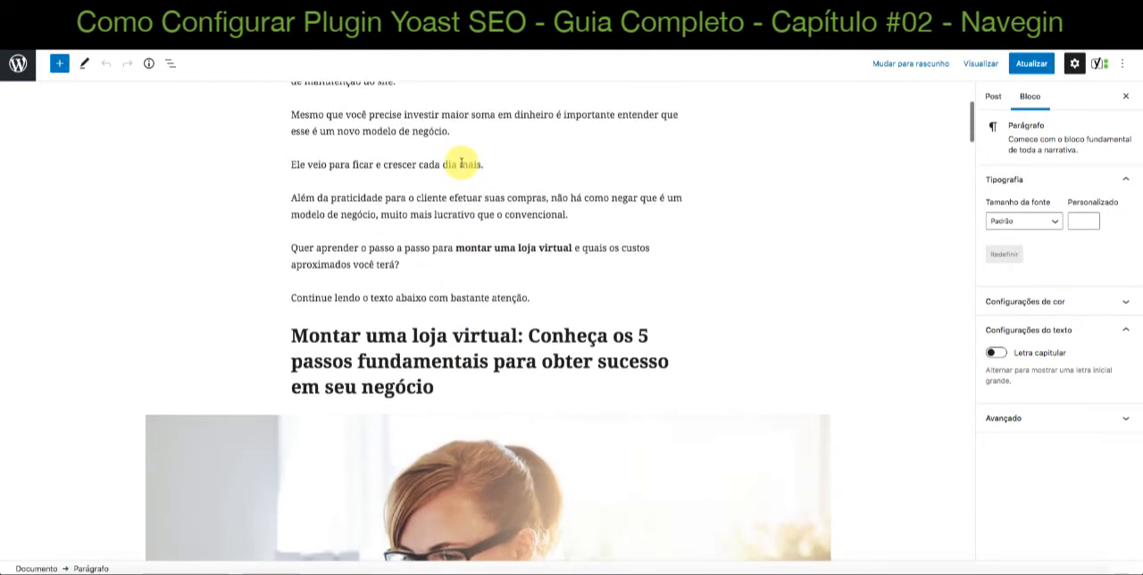
Return to the Yoast SEO analysis and read the "Frase-chave na meta descrição" and "Frase-chave utilizada anteriormente" results
scroll(460, 164, "down", 12)
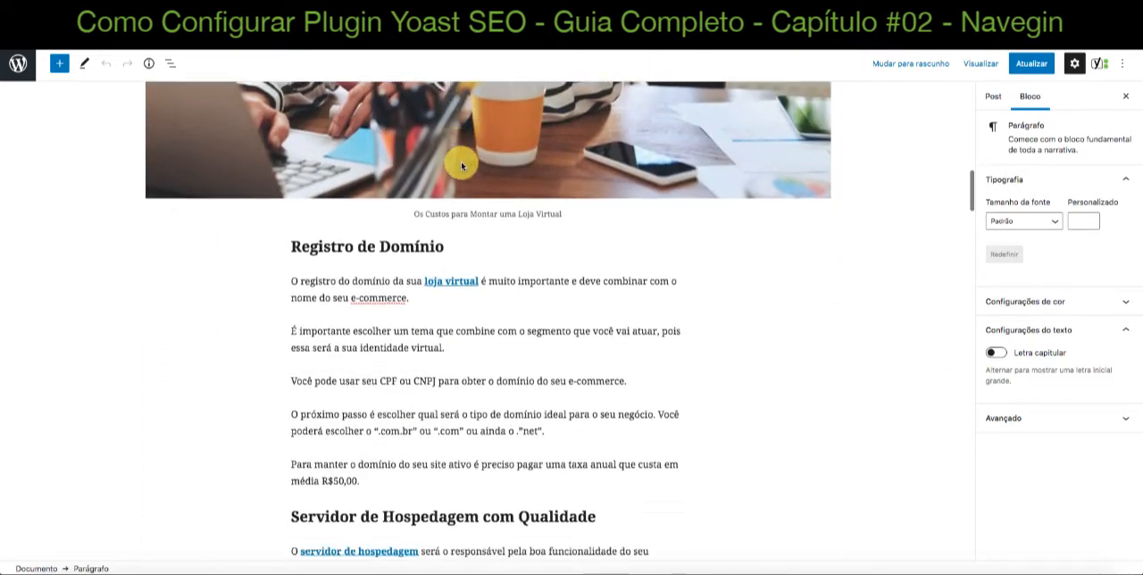
scroll(462, 164, "down", 15)
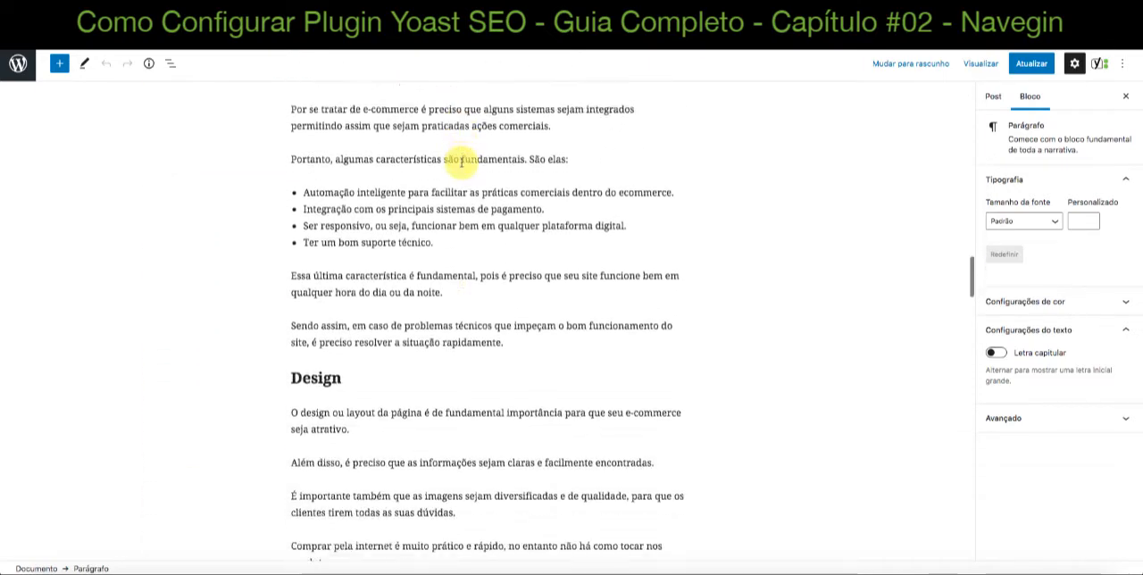
scroll(461, 162, "down", 15)
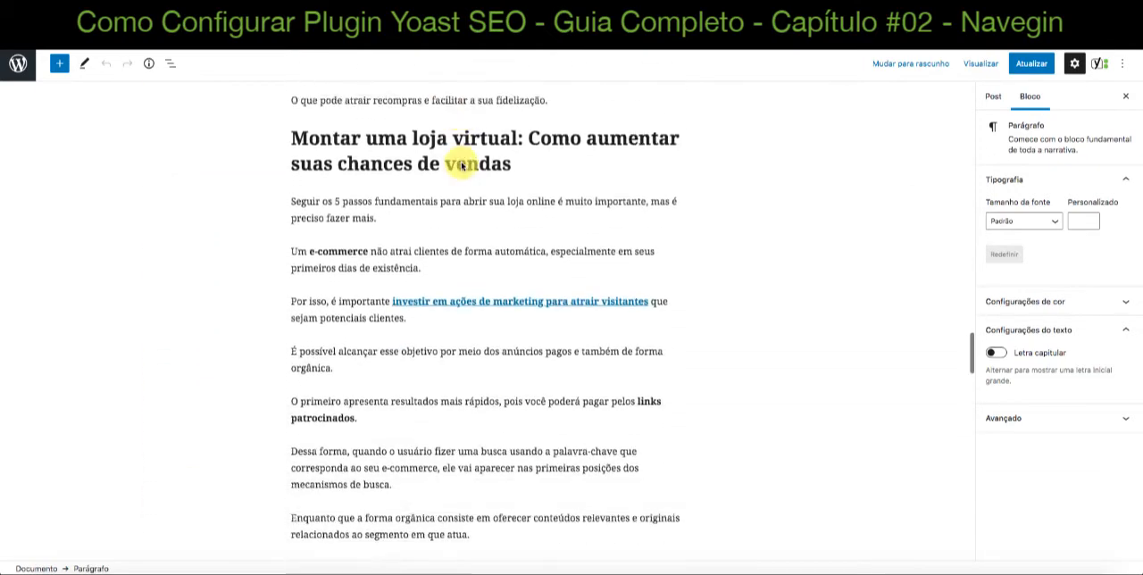
scroll(461, 164, "down", 15)
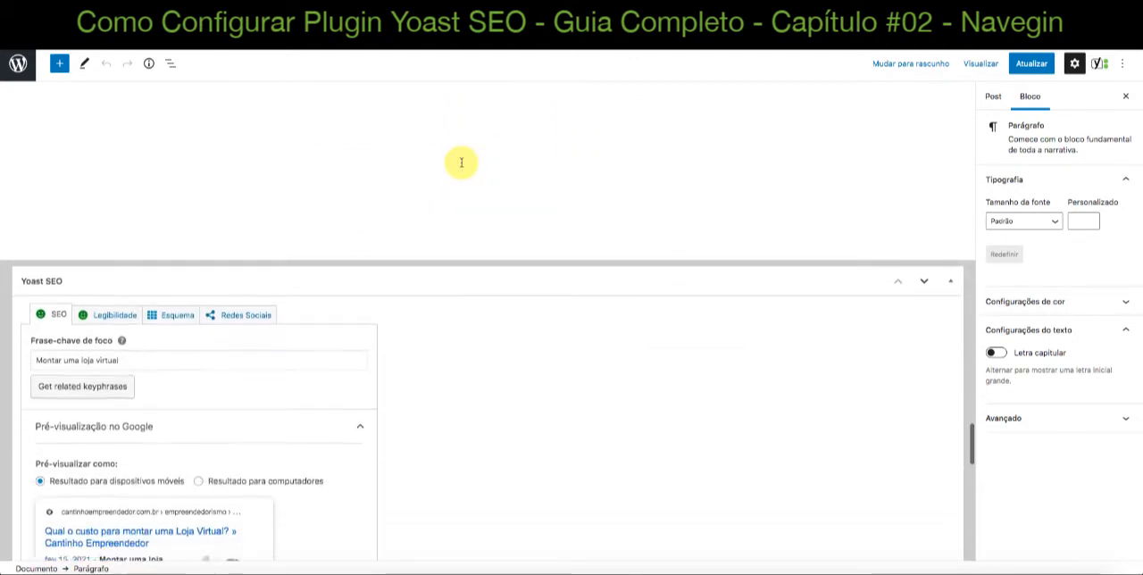
scroll(462, 164, "down", 5)
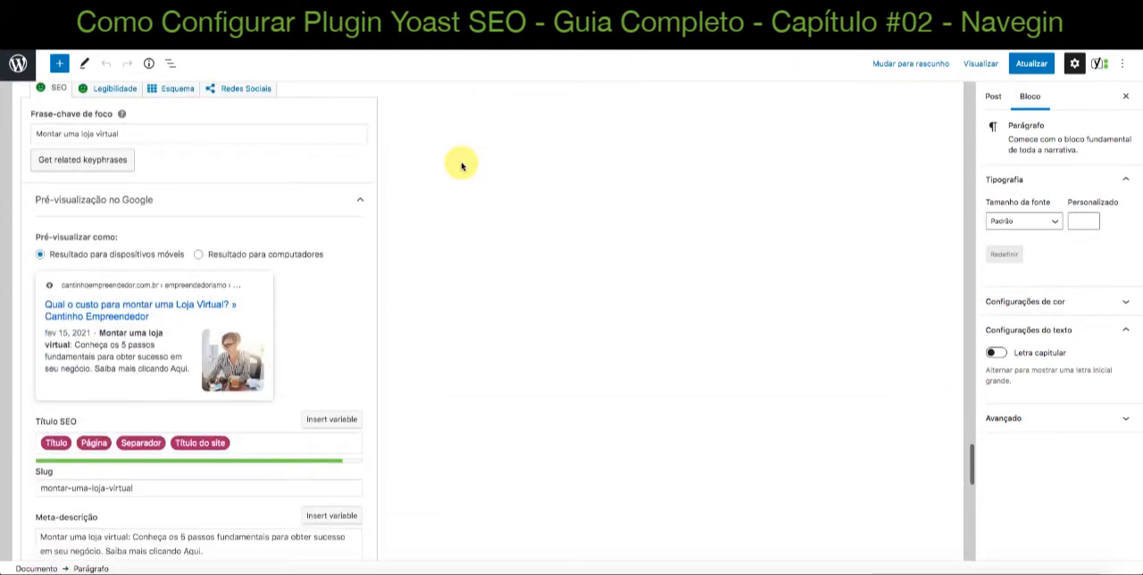
scroll(461, 165, "down", 12)
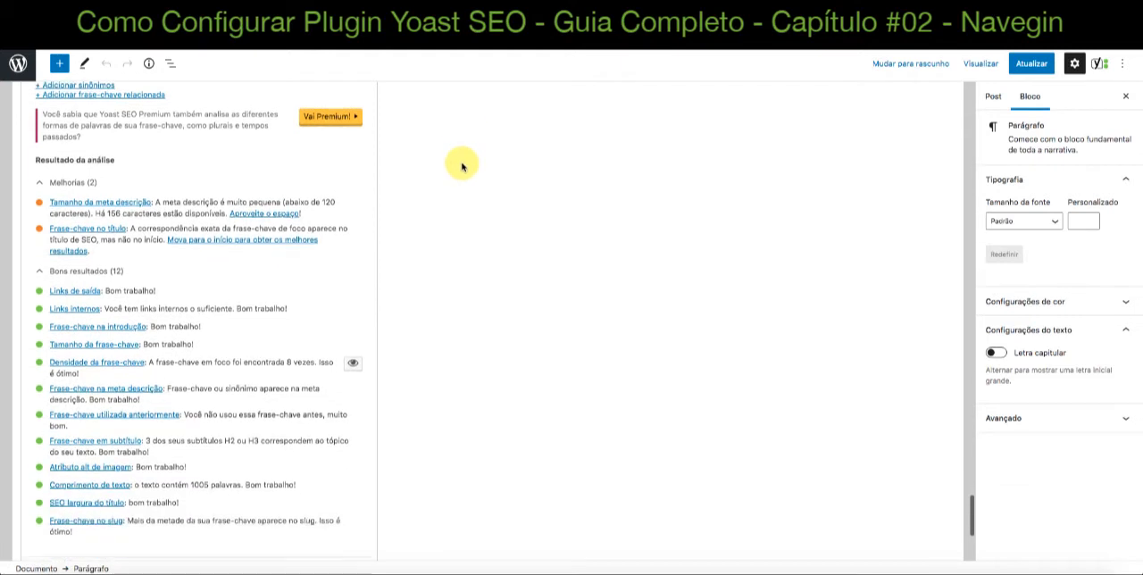
scroll(462, 166, "down", 2)
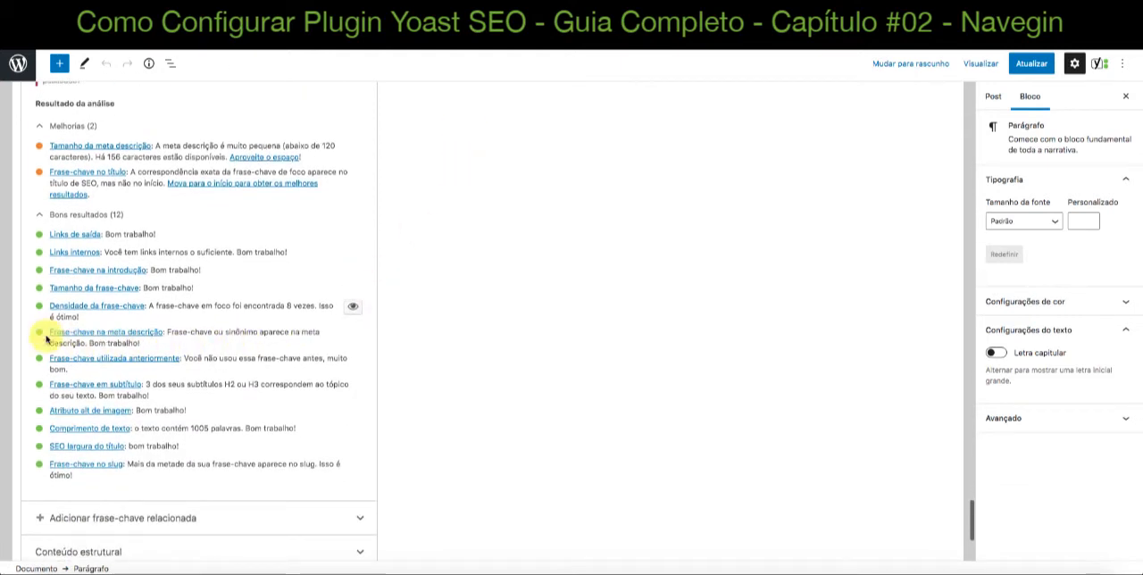
scroll(217, 343, "down", 1)
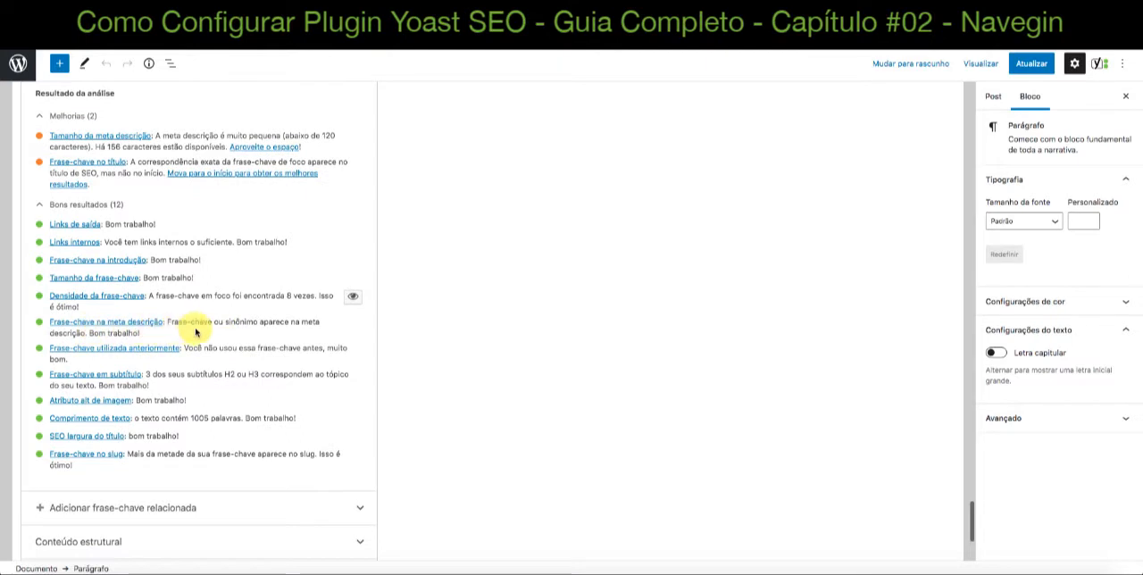
scroll(196, 332, "down", 1)
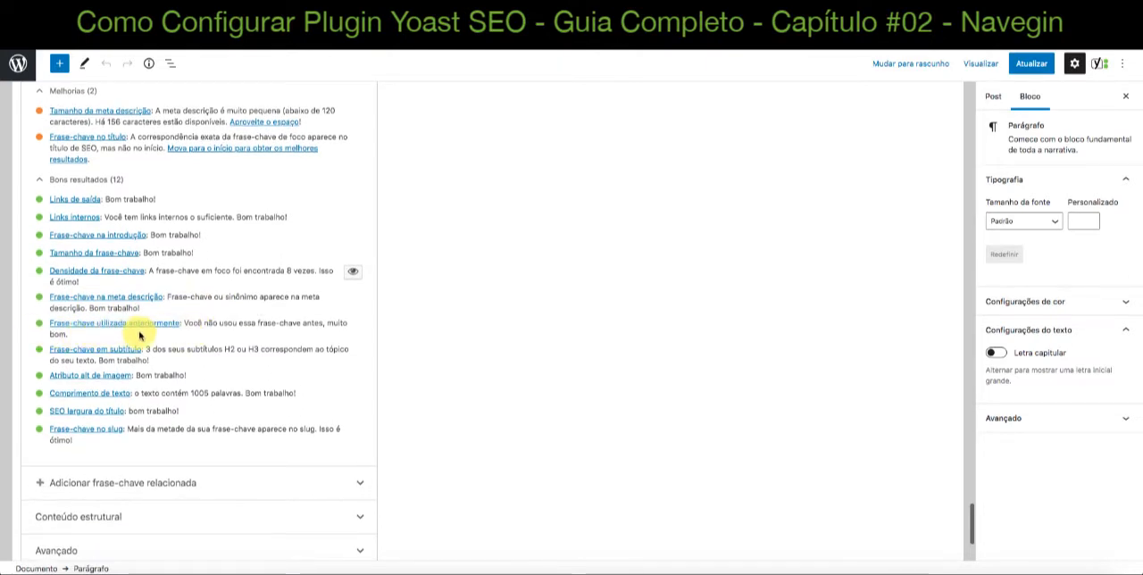
Examine the "Frase-chave em subtítulo" result and highlight part of its H3 mention
scroll(210, 325, "down", 1)
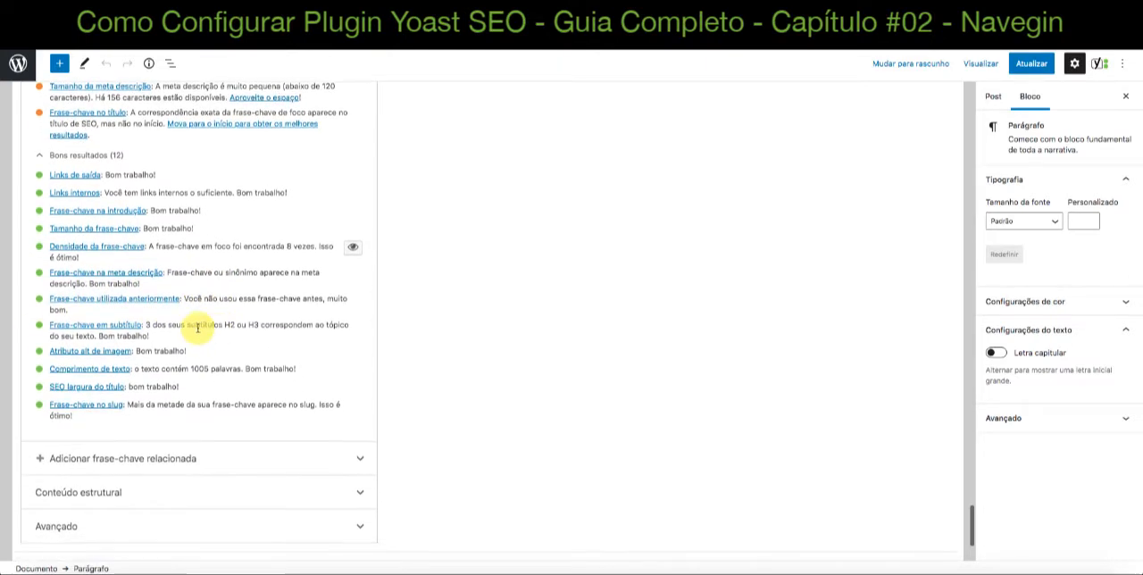
scroll(157, 317, "down", 1)
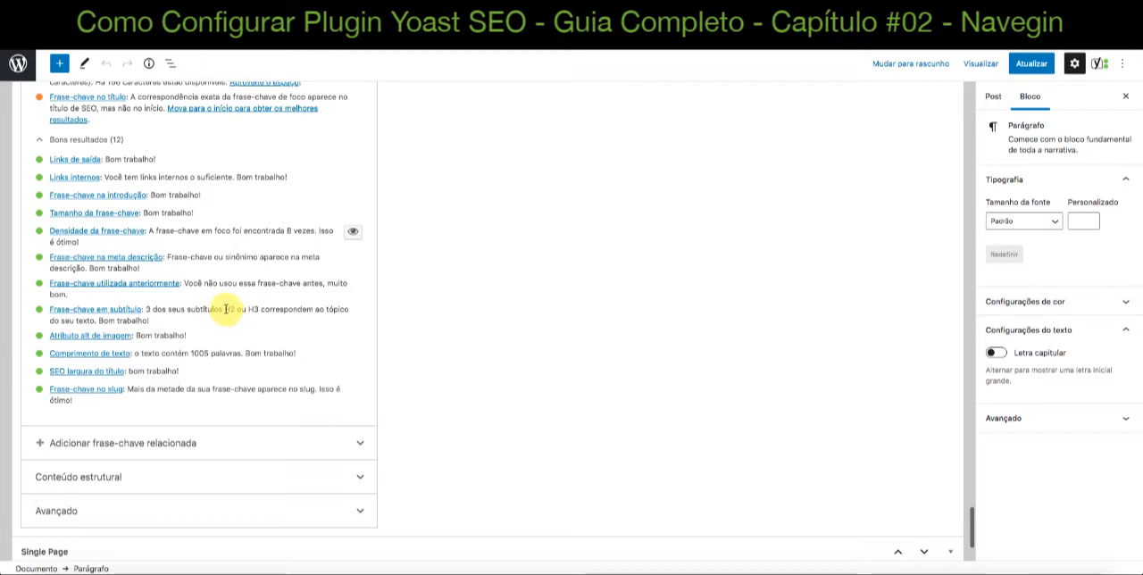
left_click_drag(225, 309, 254, 309)
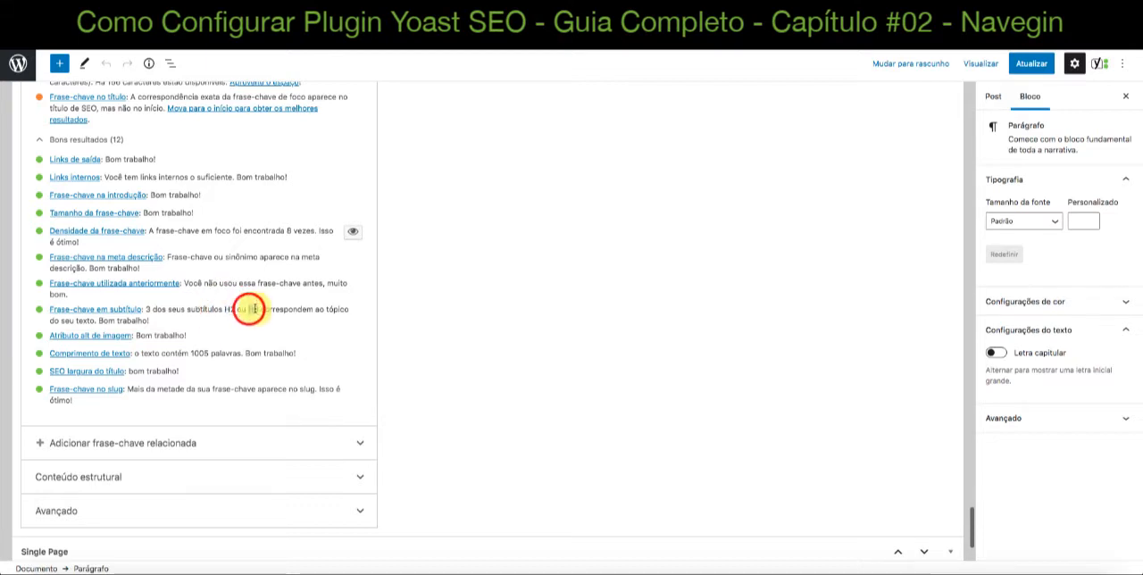
scroll(254, 310, "down", 1)
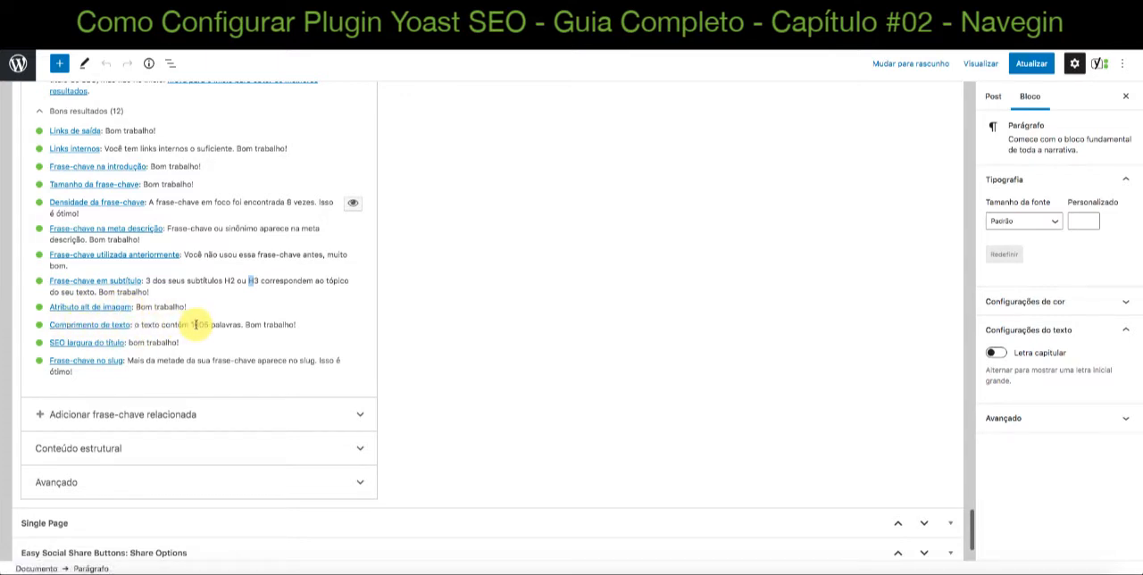
Go to the start of the post, open the document details to examine the word count and heading outline, and close them
scroll(195, 324, "up", 10)
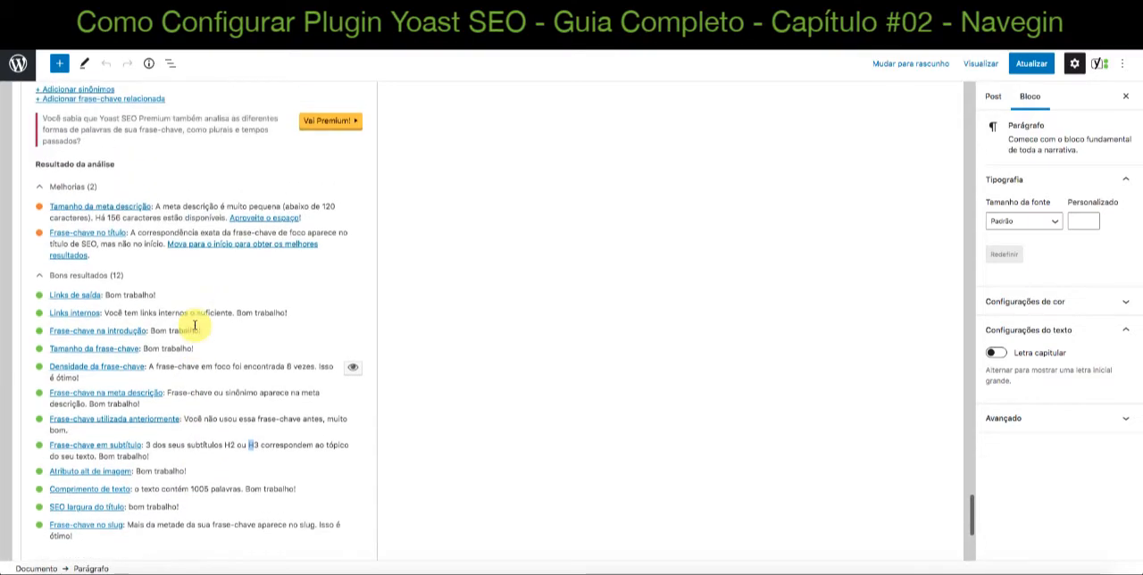
scroll(195, 324, "up", 15)
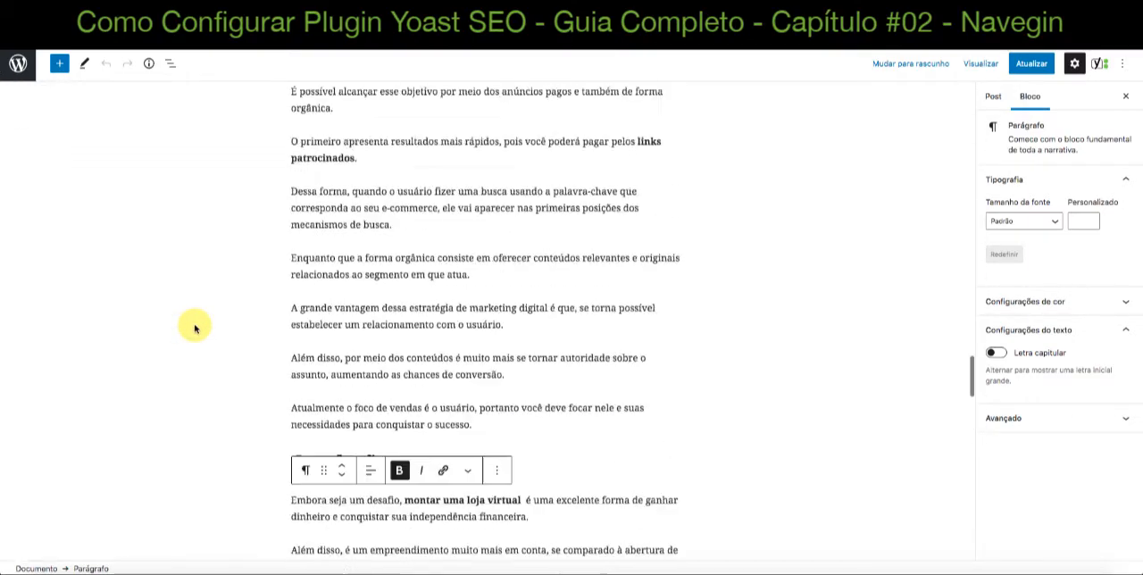
scroll(194, 328, "up", 15)
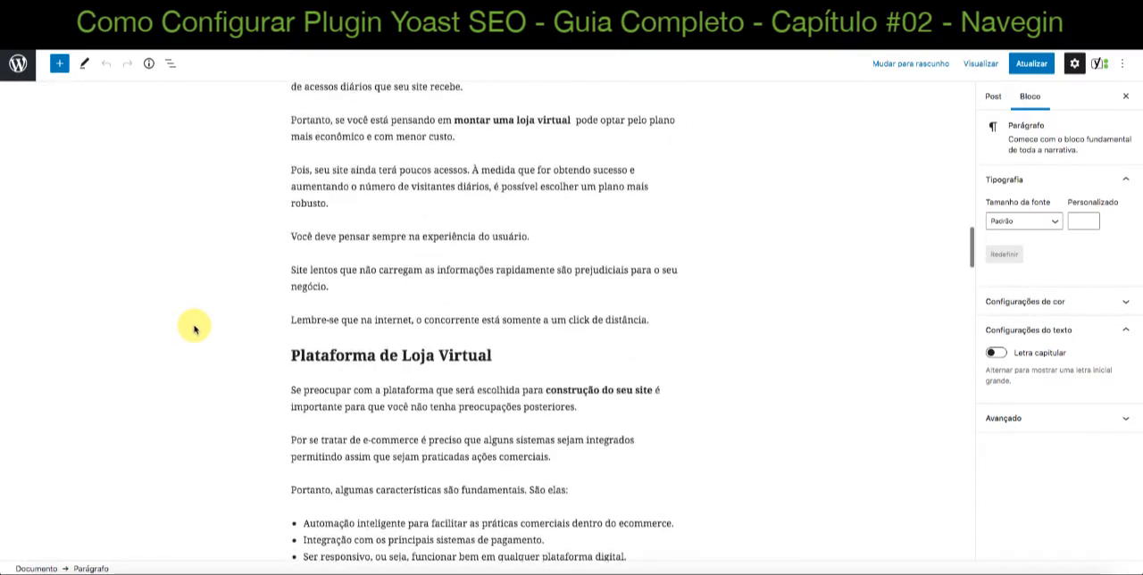
scroll(195, 329, "up", 15)
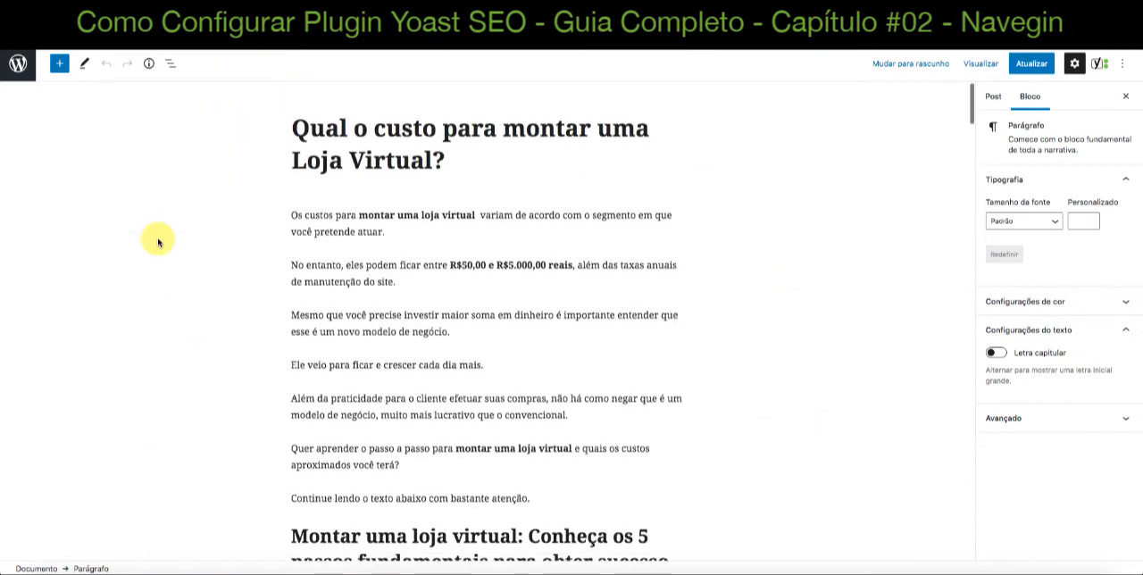
left_click(148, 64)
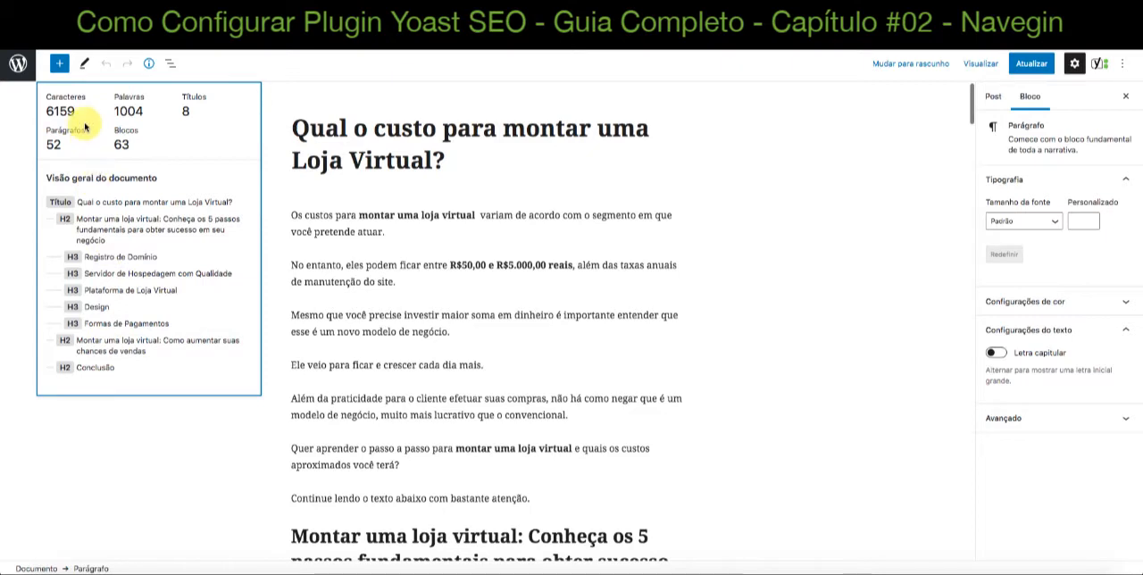
left_click(124, 109)
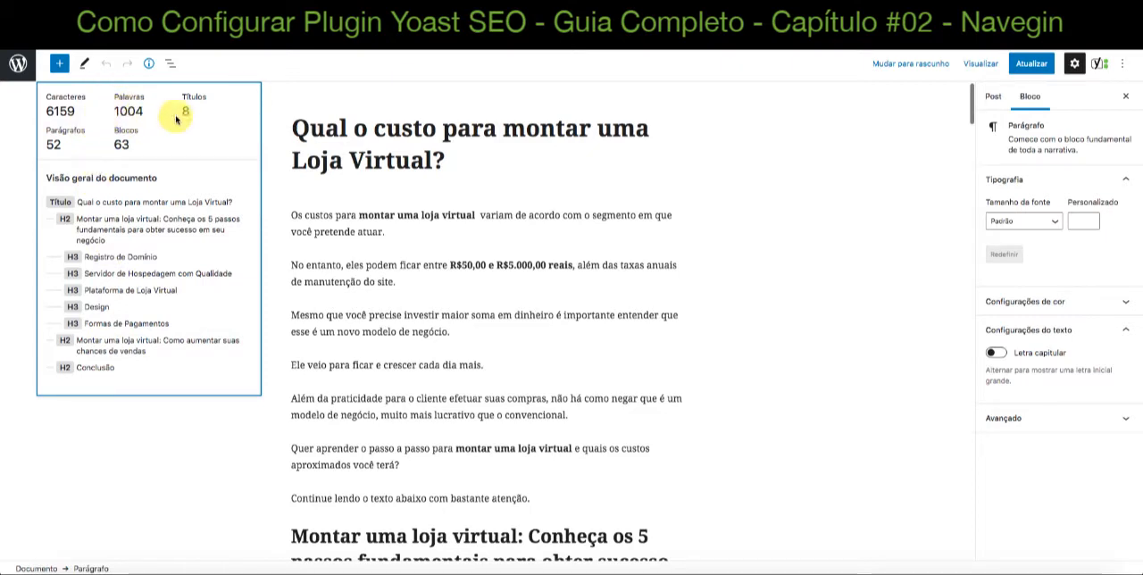
left_click(347, 207)
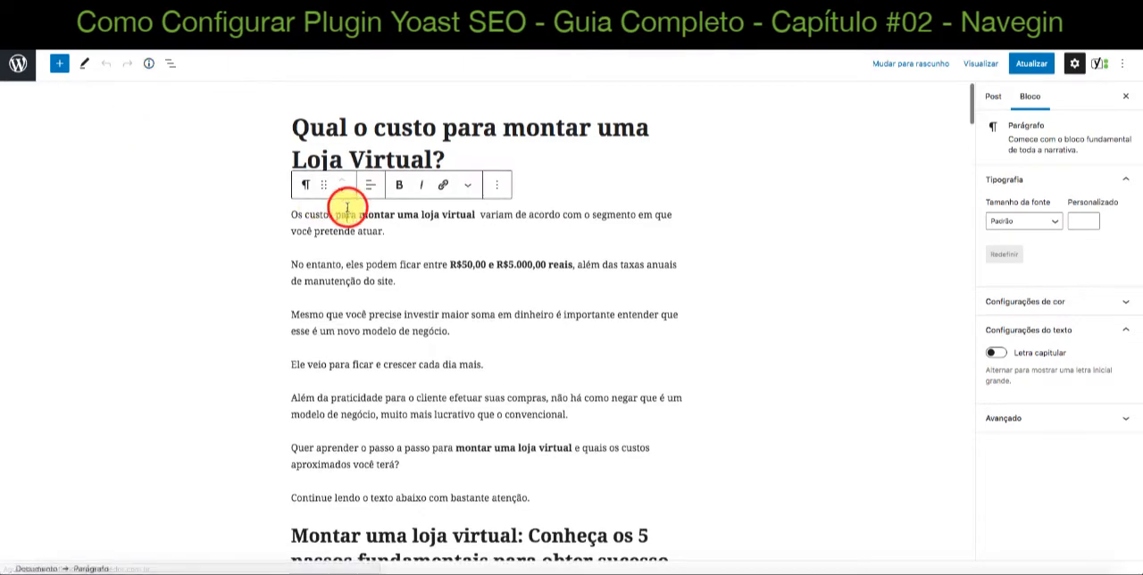
Go back down to the "Bons resultados" list of the SEO analysis and read the "Frase-chave em subtítulo" result
scroll(348, 210, "down", 5)
scroll(347, 210, "down", 20)
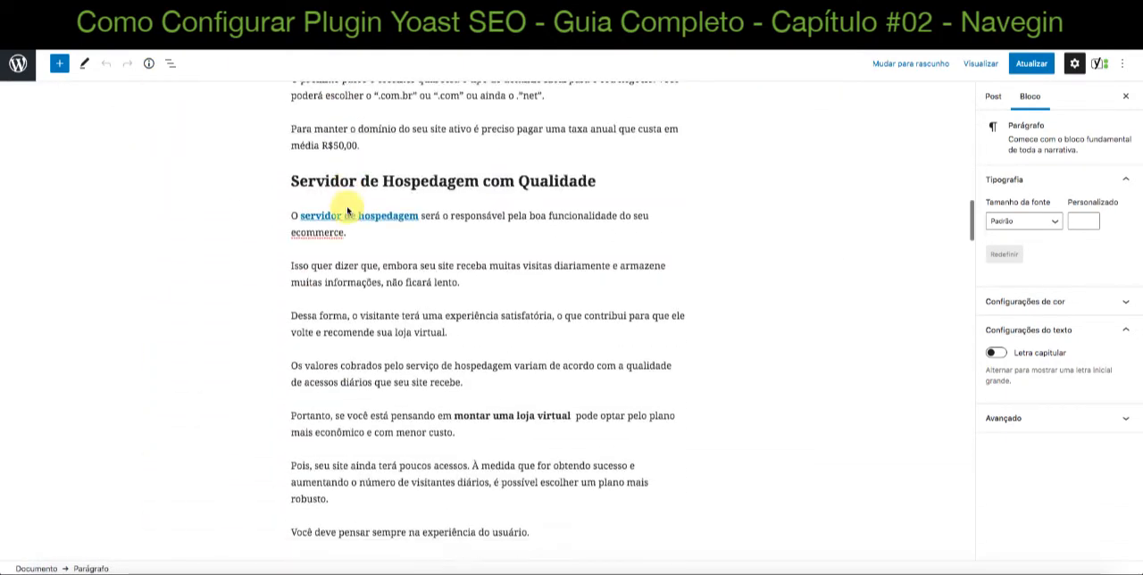
scroll(348, 211, "down", 20)
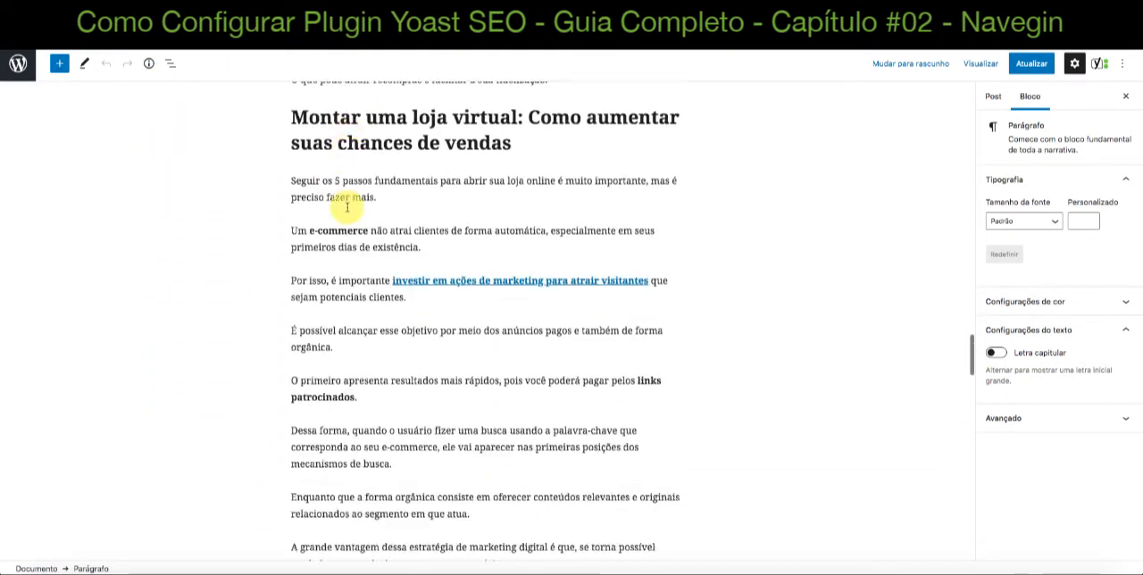
scroll(347, 211, "down", 15)
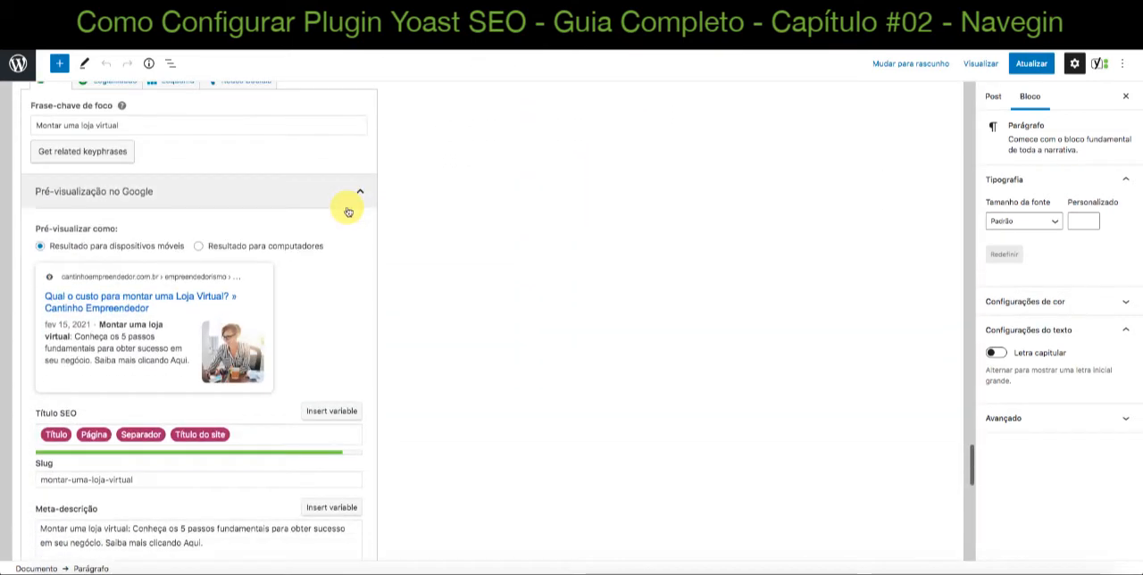
scroll(347, 211, "down", 2)
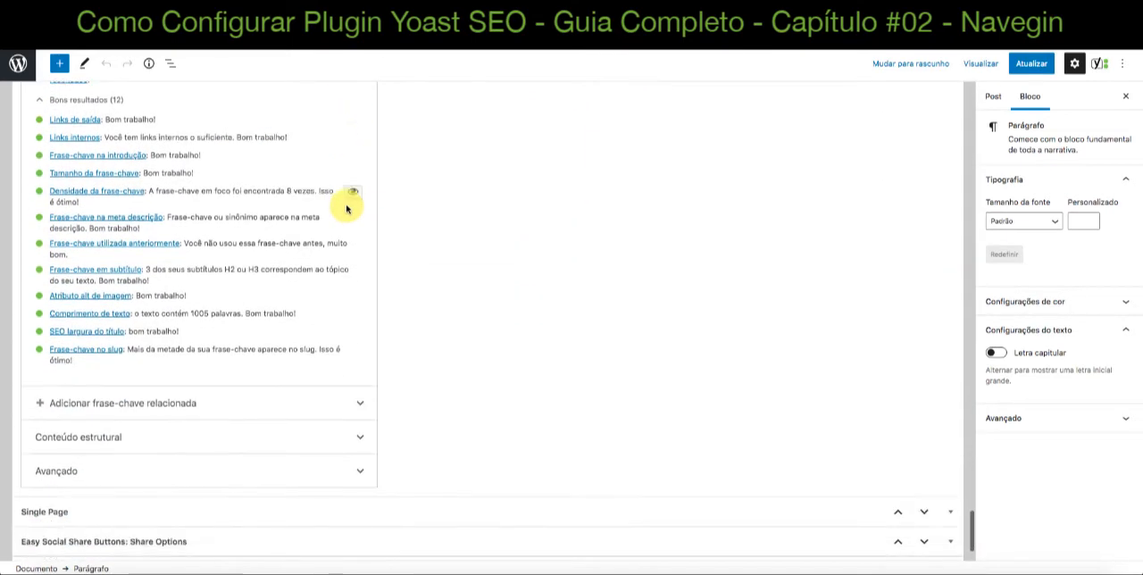
scroll(234, 274, "down", 1)
scroll(236, 276, "down", 2)
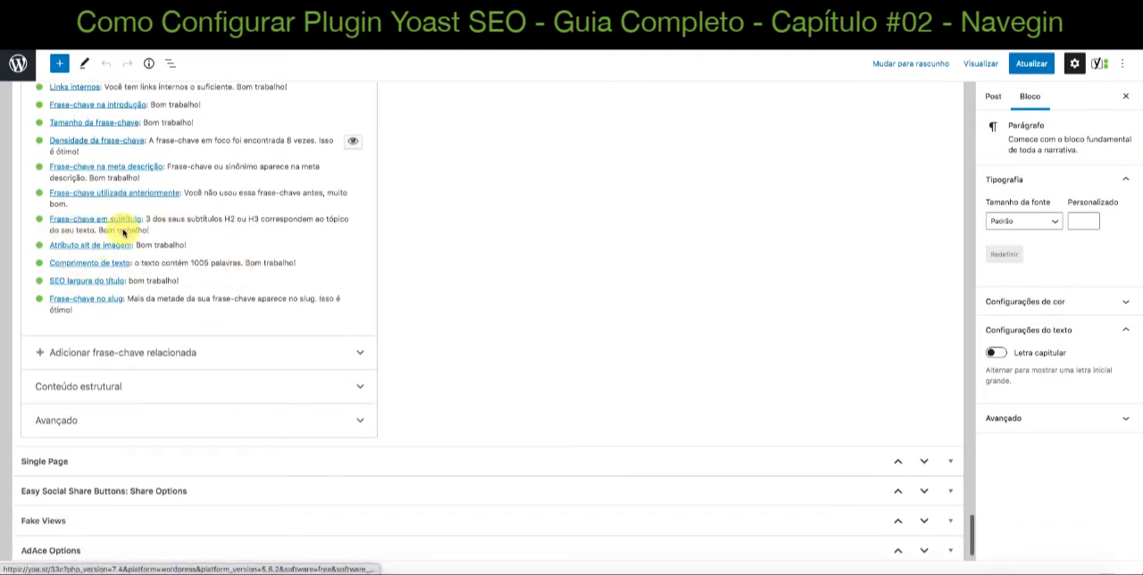
Revisit the "Densidade da frase-chave" result and locate its option for highlighting the keyphrase in the text
scroll(156, 225, "up", 3)
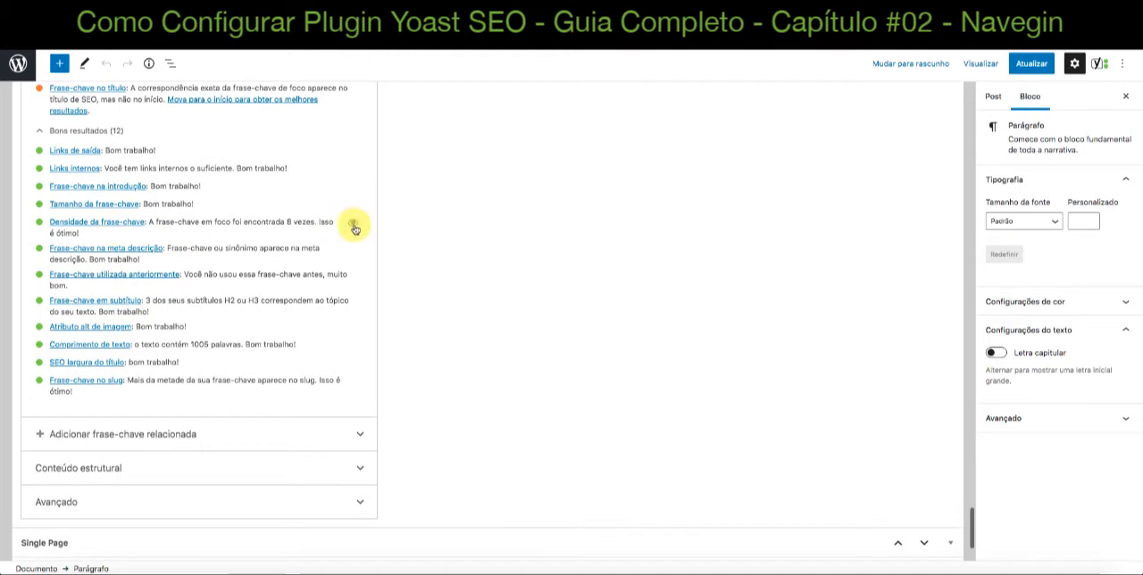
scroll(348, 225, "up", 3)
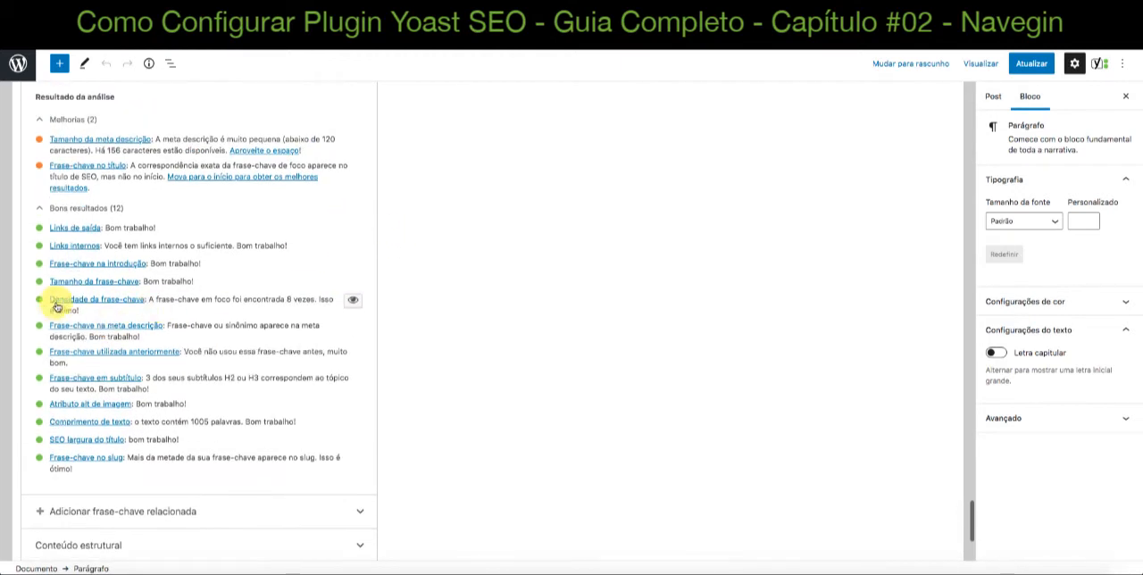
scroll(59, 302, "up", 1)
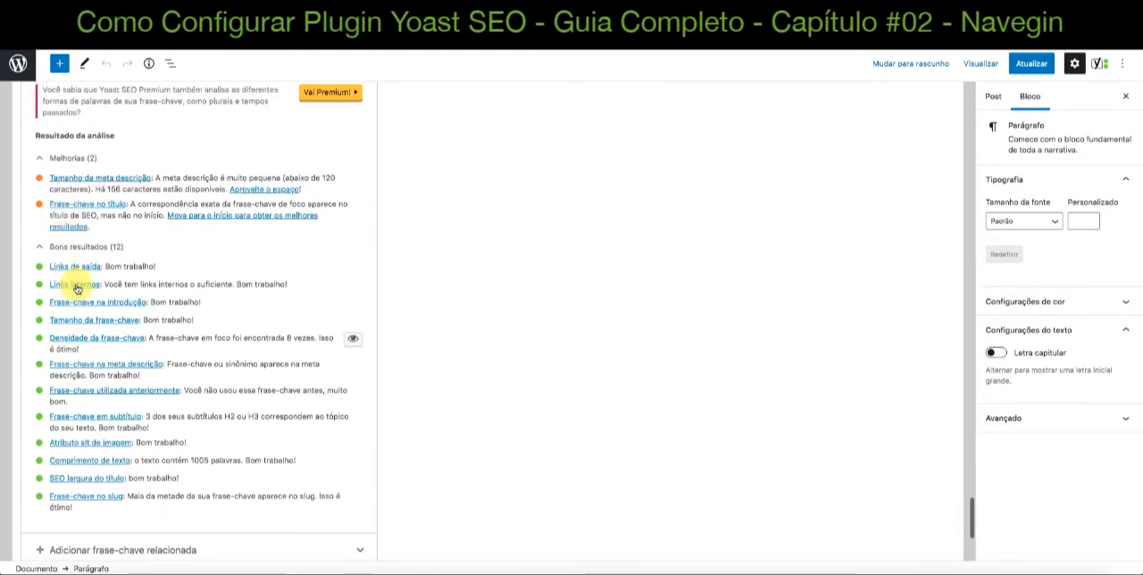
Turn on the text highlight for the "Densidade da frase-chave" result and review the marked keyphrase mentions from Conclusão up to the hosting server section
left_click(352, 339)
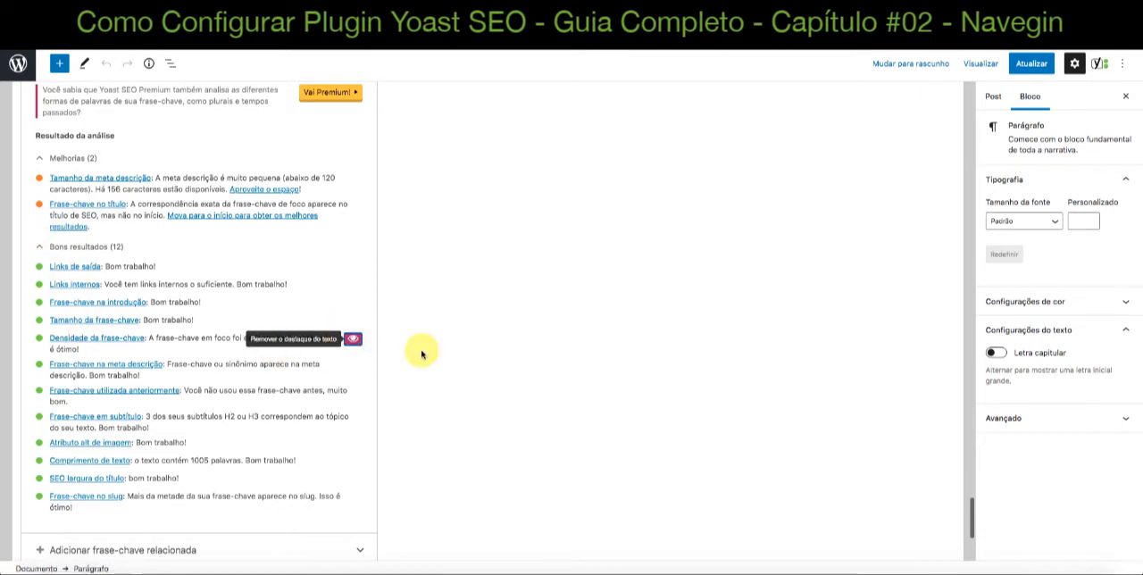
scroll(421, 355, "up", 15)
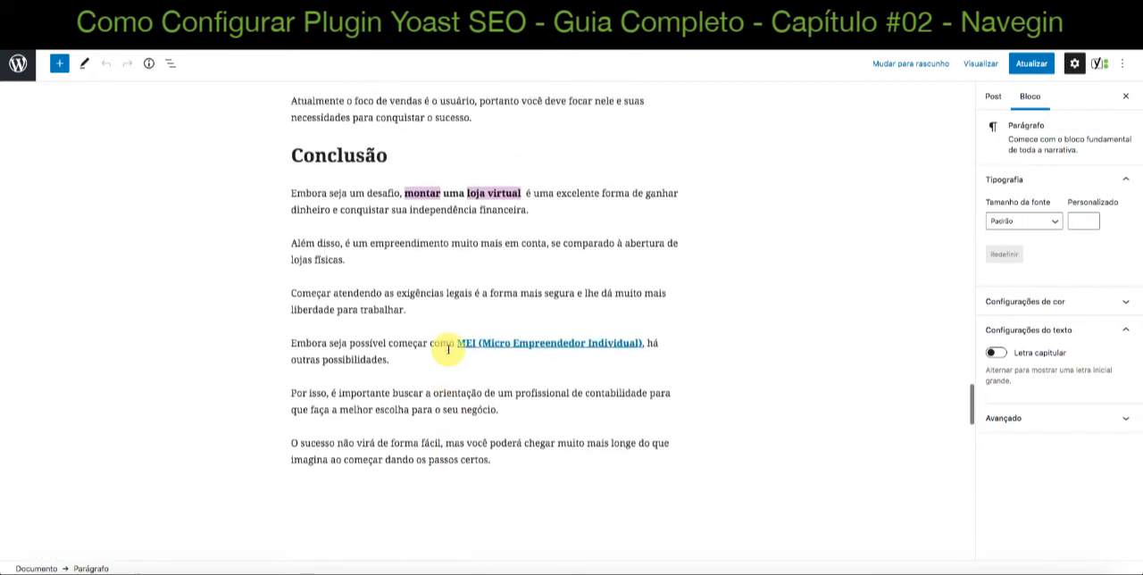
scroll(448, 349, "up", 2)
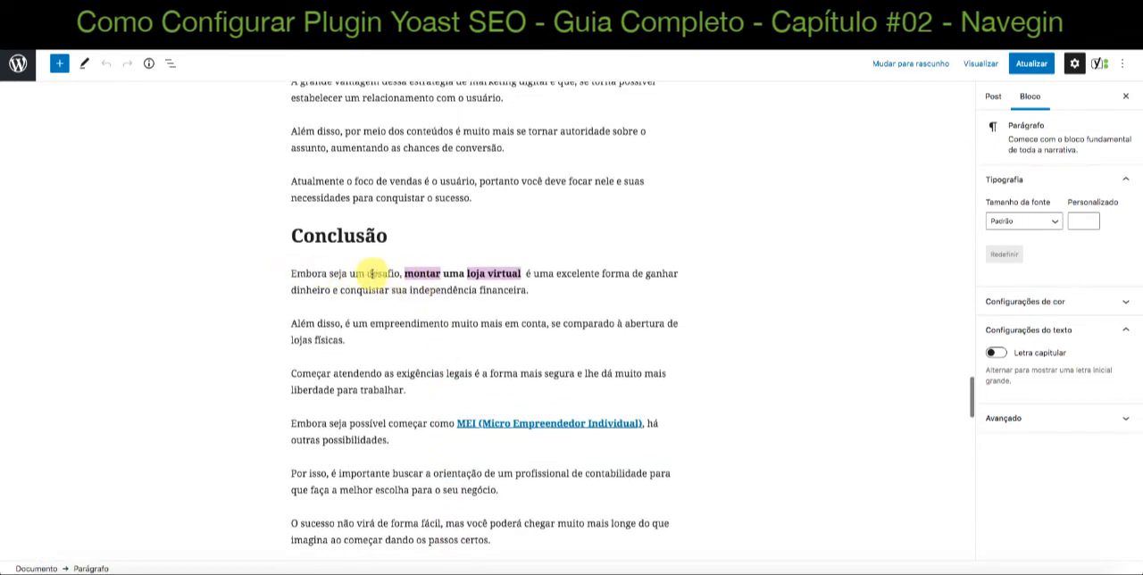
scroll(462, 273, "up", 8)
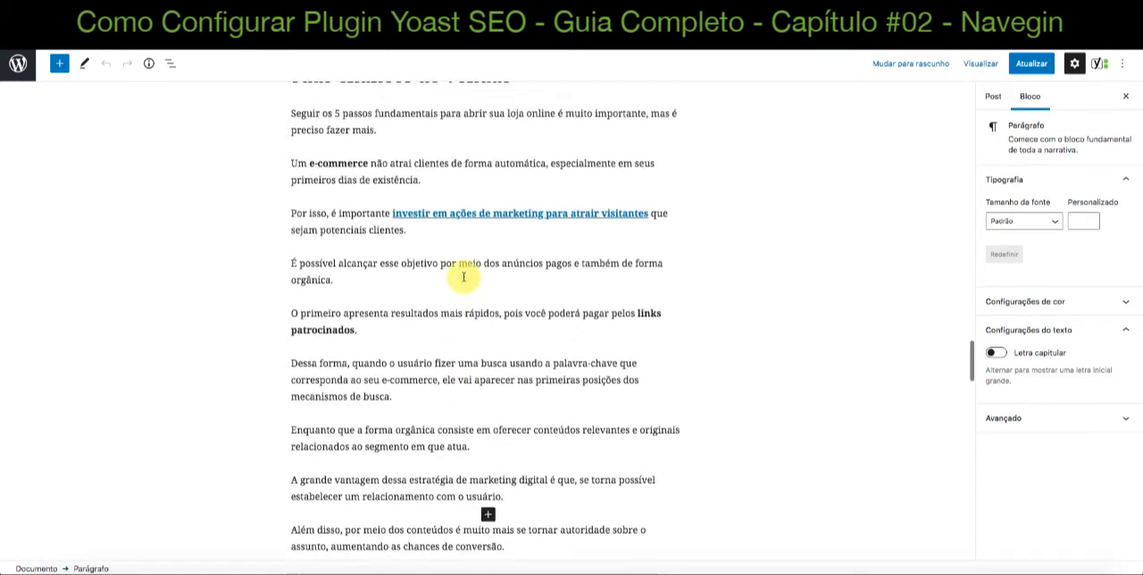
scroll(464, 277, "up", 6)
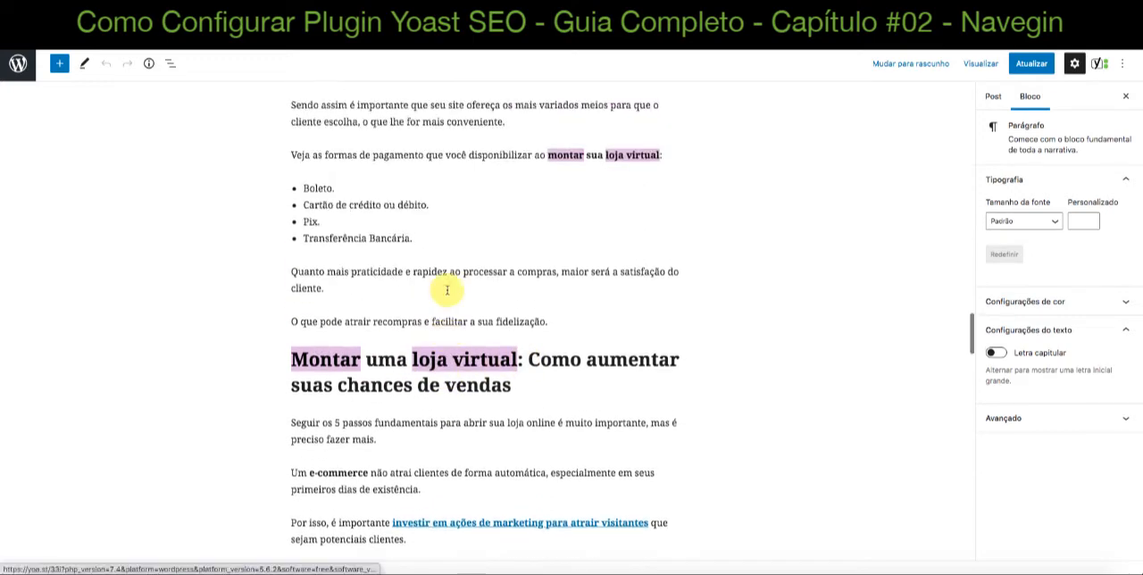
scroll(446, 290, "up", 1)
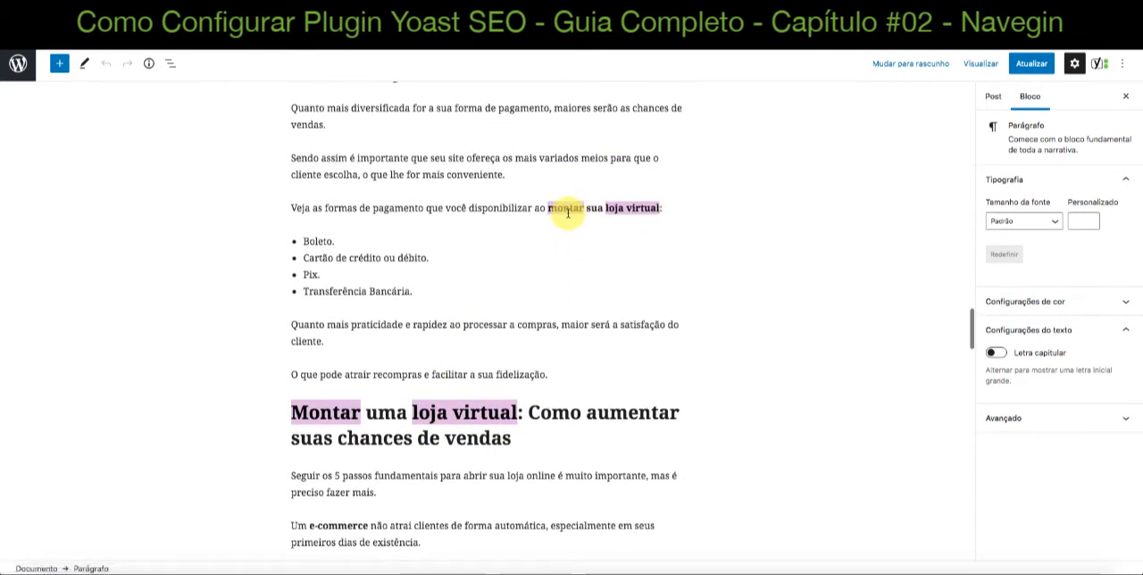
left_click_drag(567, 212, 659, 209)
scroll(455, 238, "up", 8)
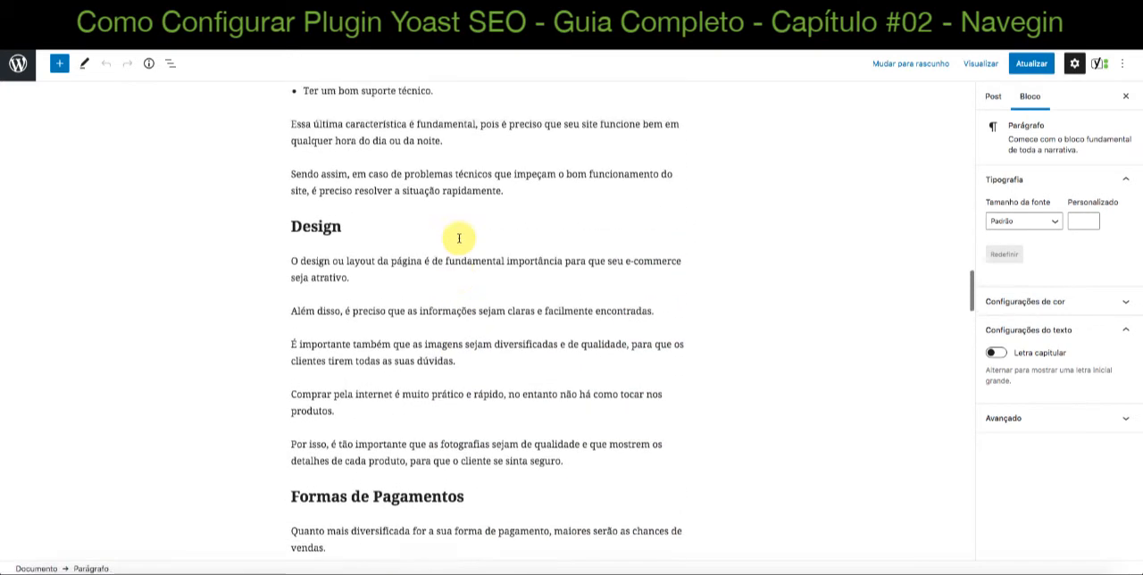
scroll(459, 238, "up", 12)
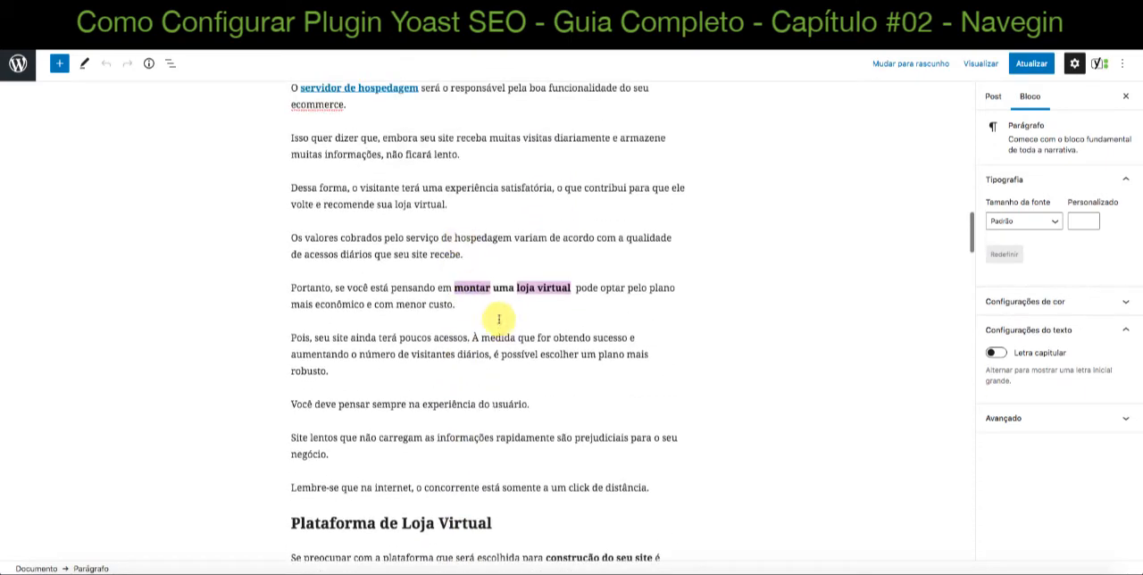
left_click(470, 288)
scroll(566, 299, "up", 3)
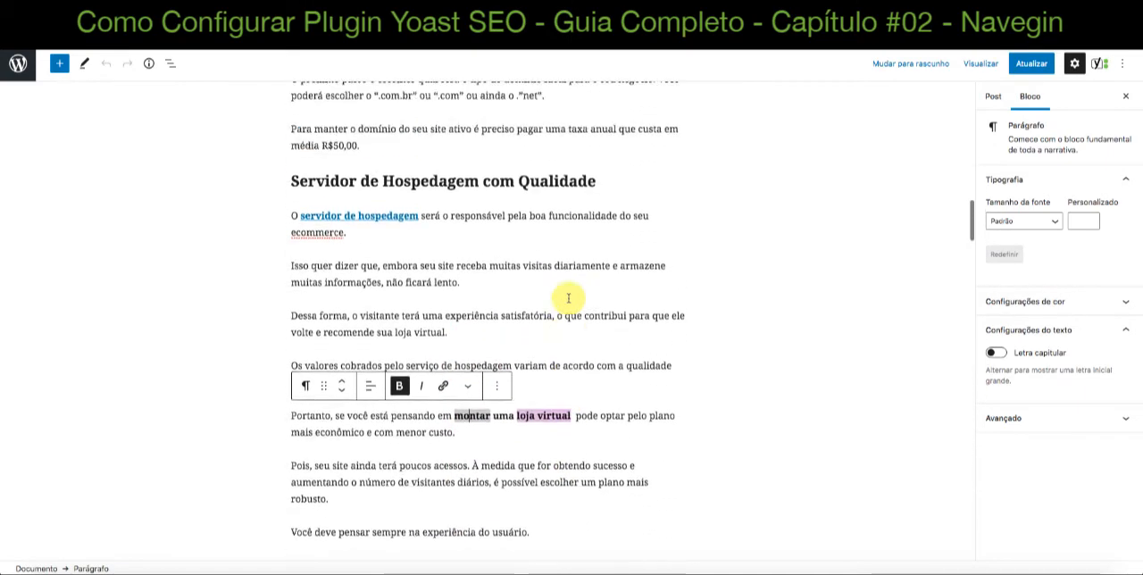
Return to the Yoast SEO box, compare the SEO and Legibilidade analyses, and select the score in the "Facilidade de leitura Flesch" result
scroll(568, 298, "down", 20)
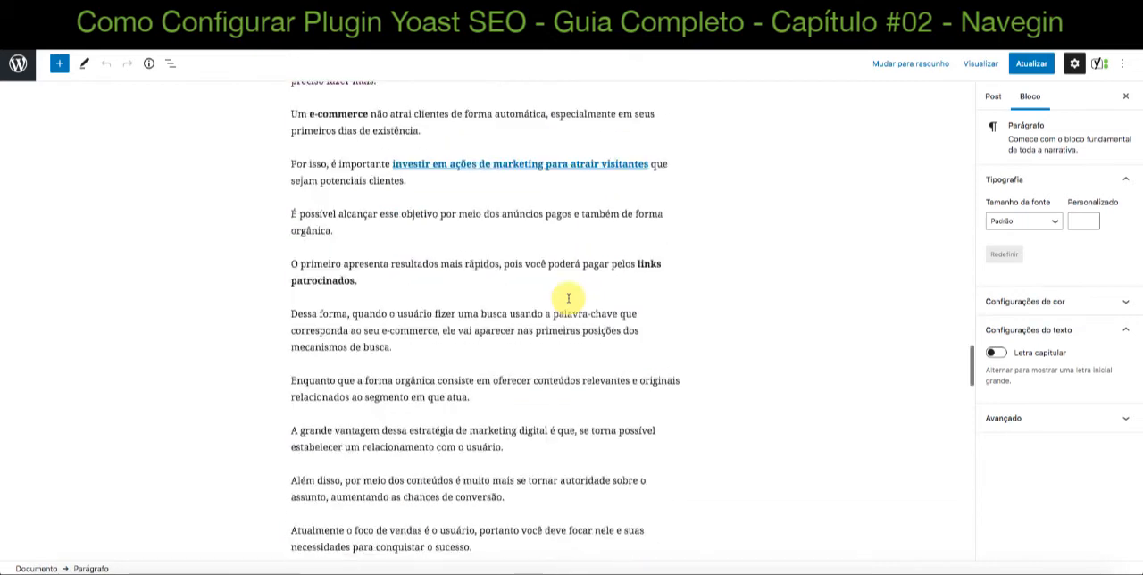
scroll(568, 298, "down", 20)
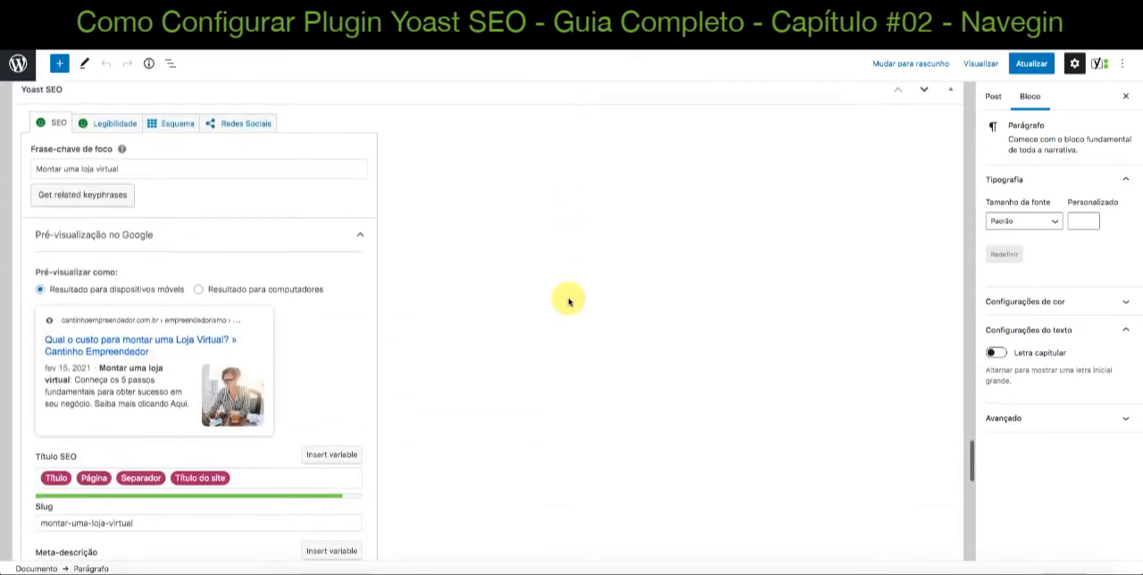
left_click(99, 123)
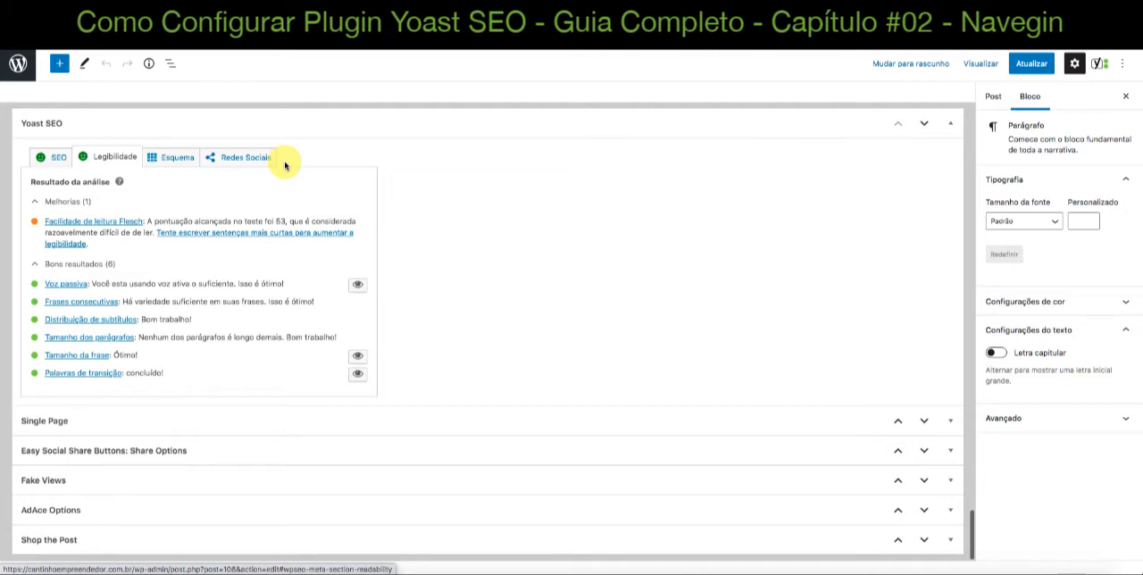
left_click(53, 160)
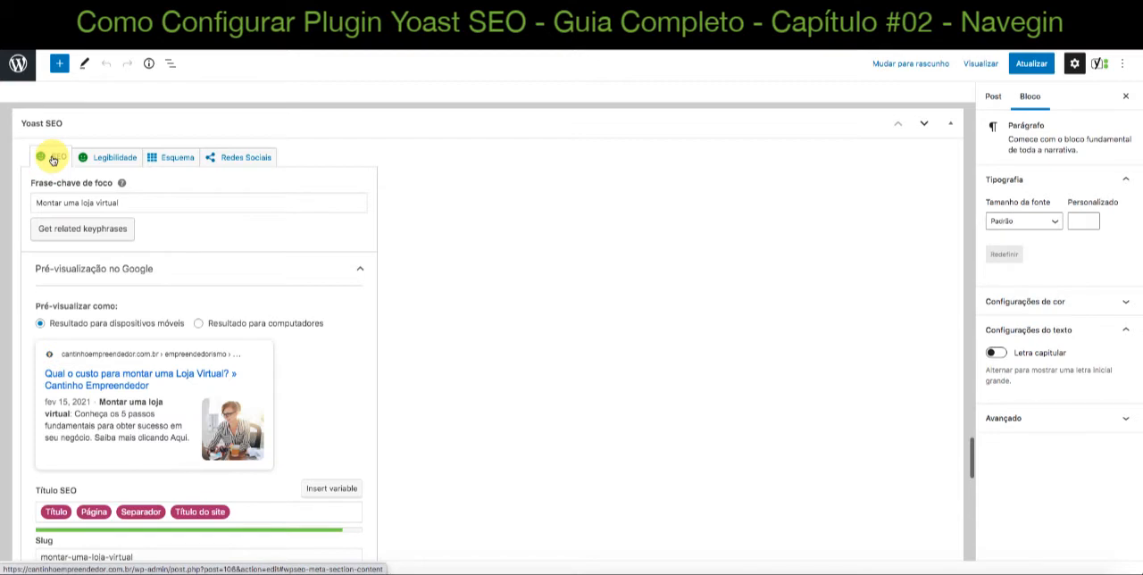
left_click(103, 158)
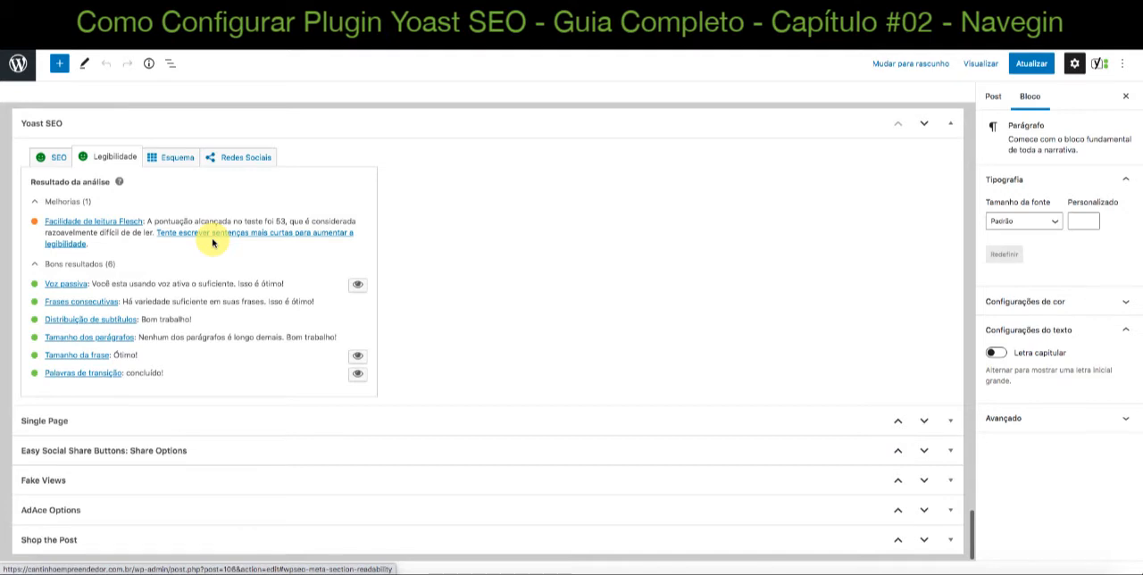
double_click(279, 221)
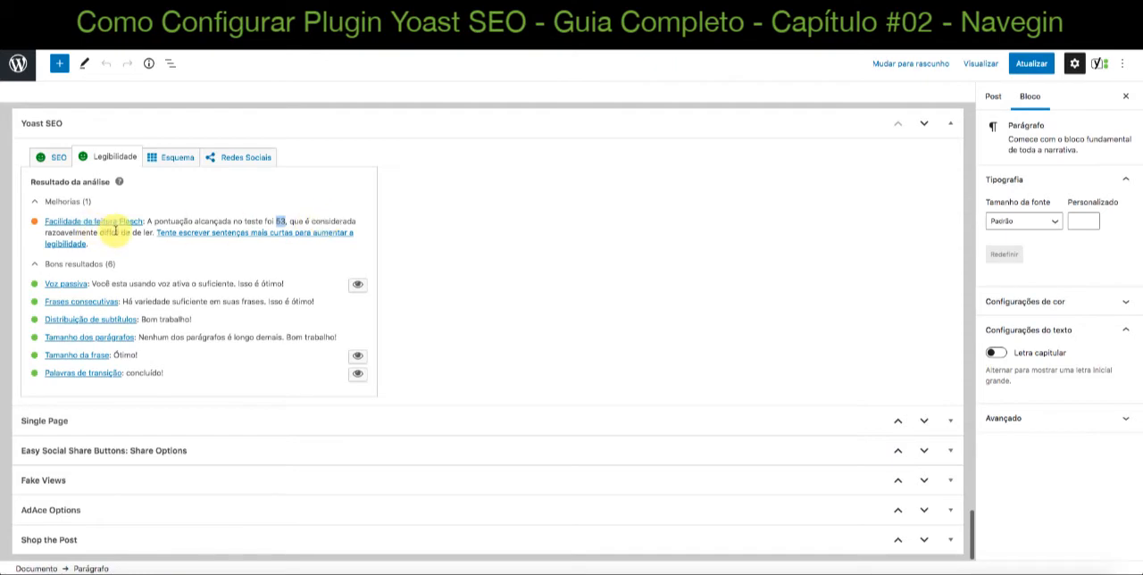
Examine the post's sentences and paragraphs from Conclusão up past the Design section, and return to the Legibilidade analysis
scroll(470, 274, "up", 10)
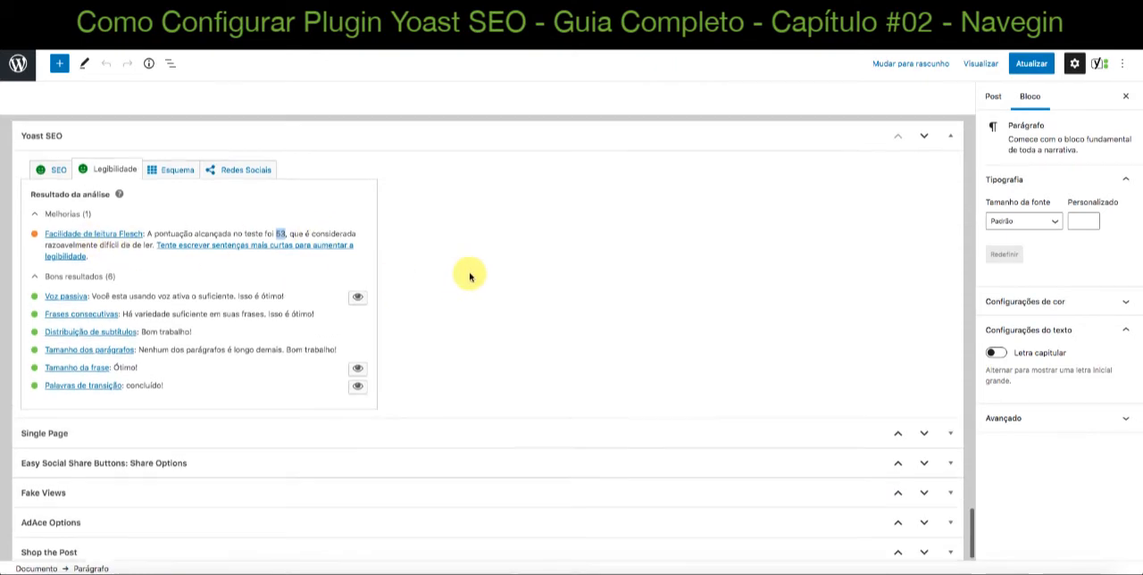
scroll(470, 274, "up", 3)
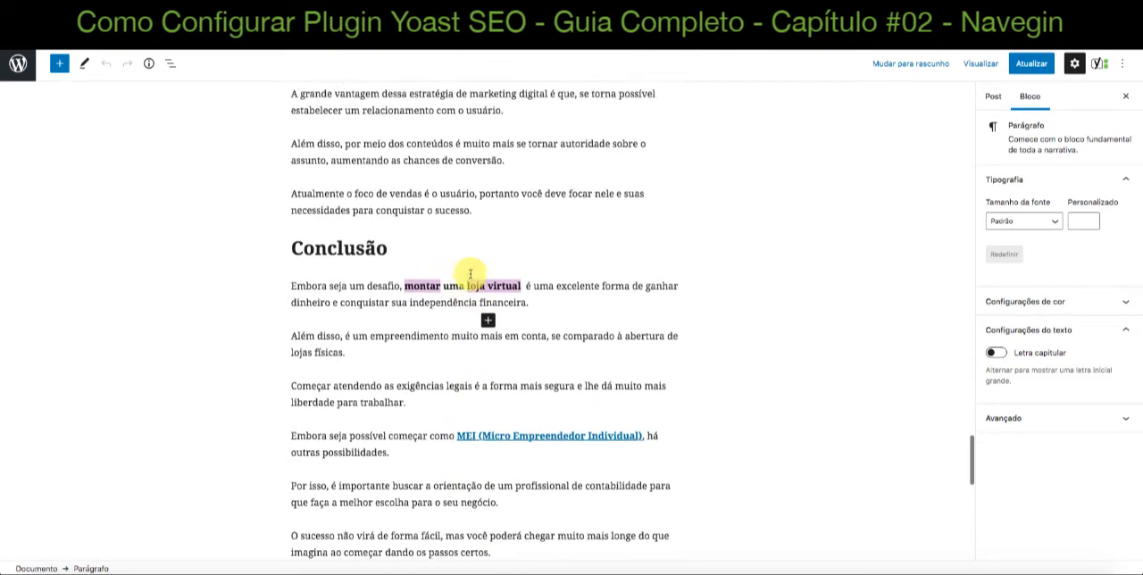
scroll(470, 274, "up", 4)
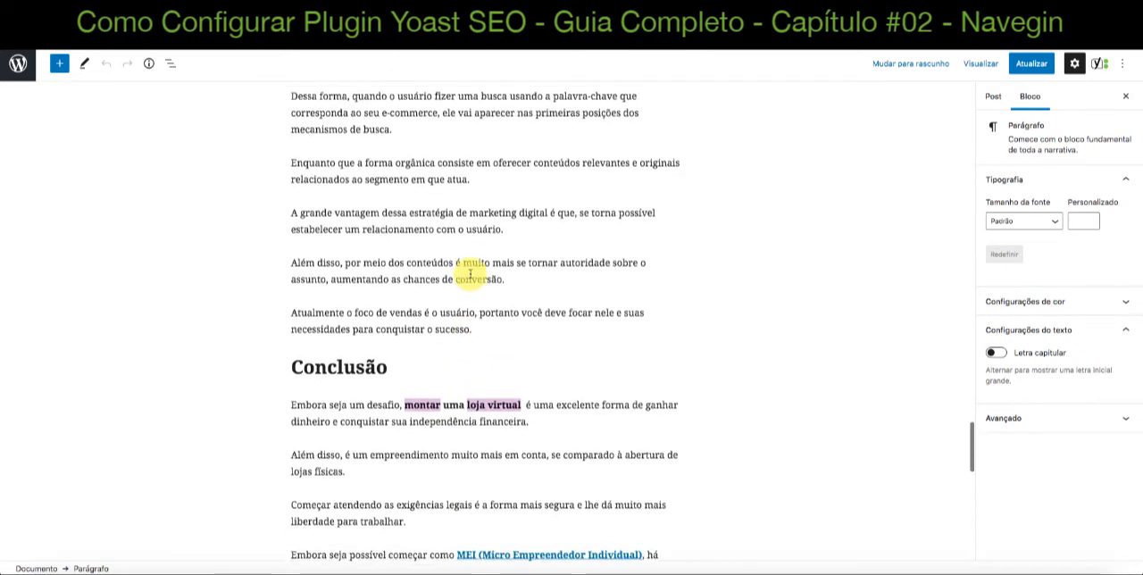
scroll(406, 264, "up", 1)
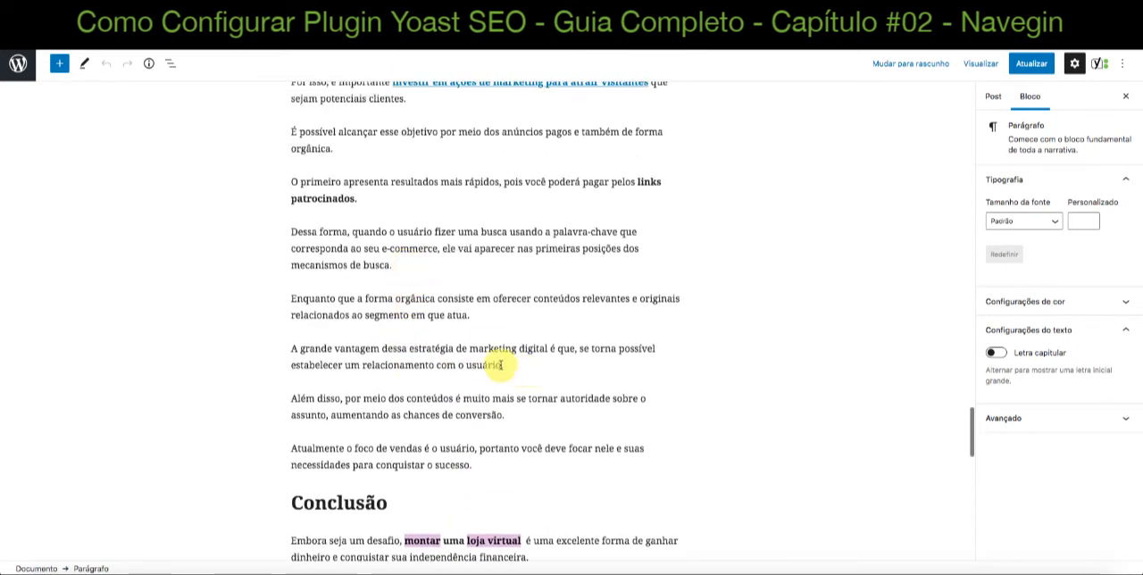
scroll(441, 344, "up", 4)
scroll(441, 346, "up", 6)
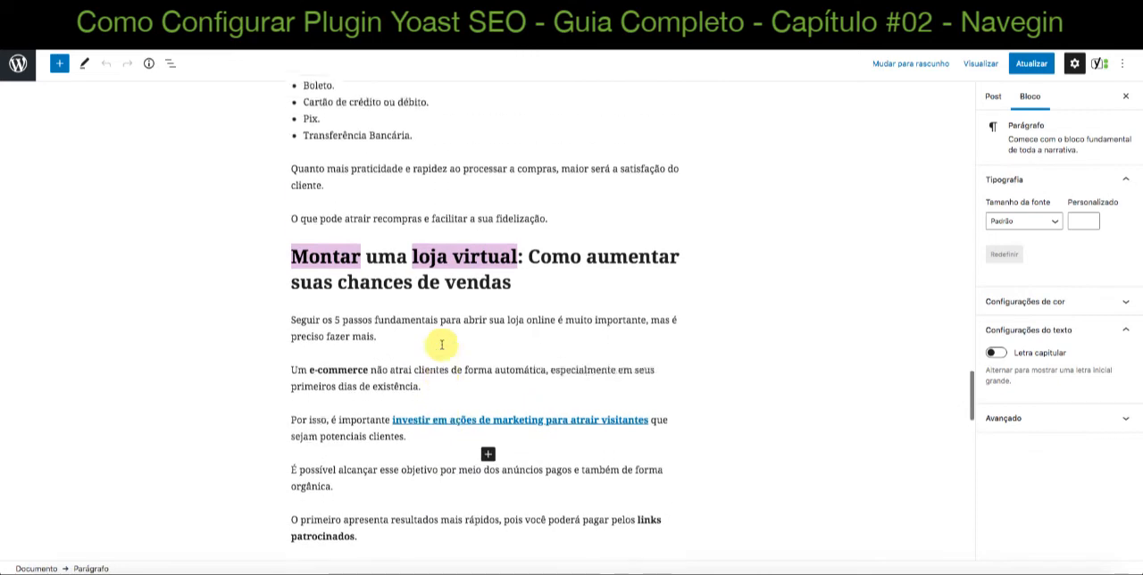
scroll(441, 344, "up", 2)
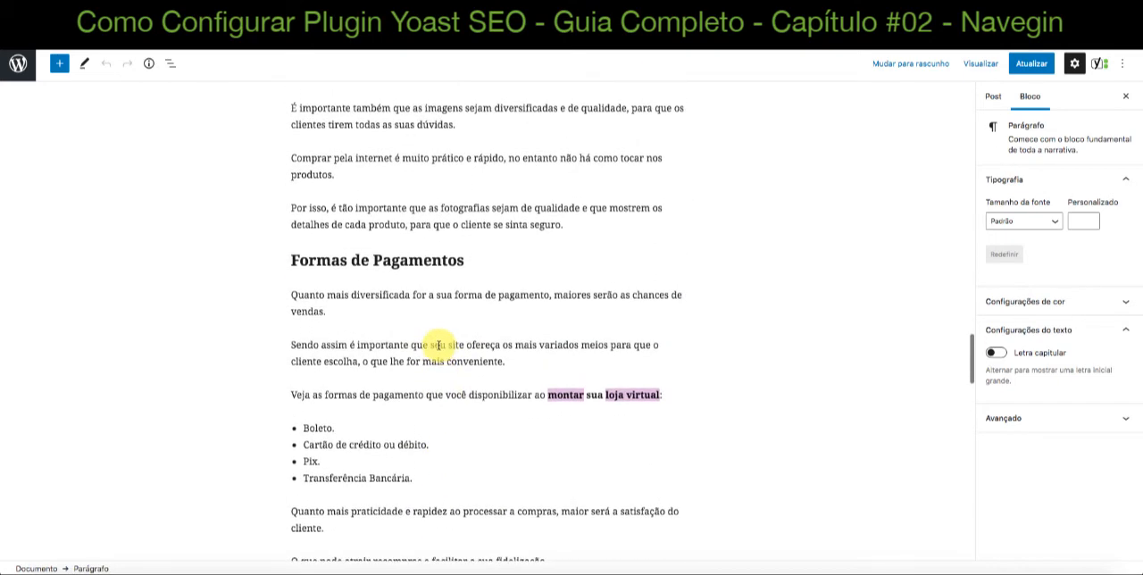
scroll(437, 344, "up", 2)
scroll(436, 346, "up", 5)
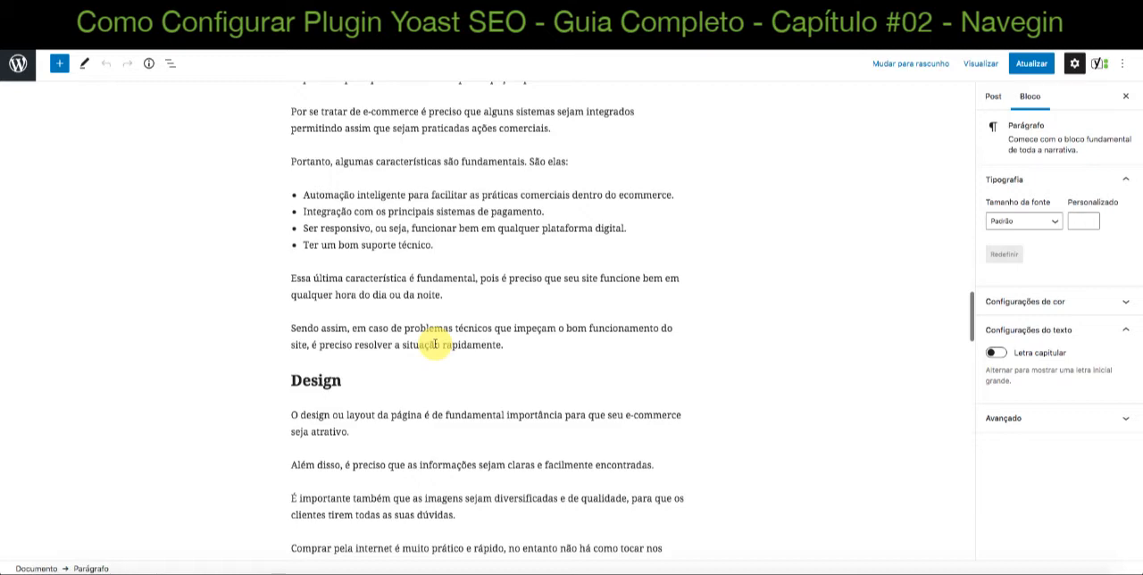
scroll(435, 344, "down", 18)
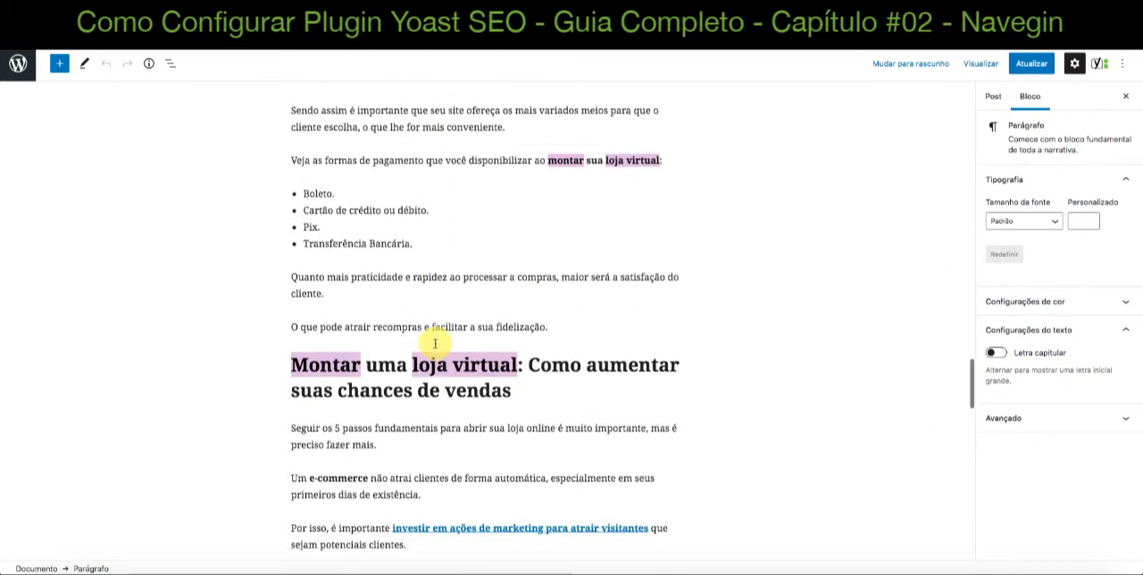
scroll(435, 344, "down", 15)
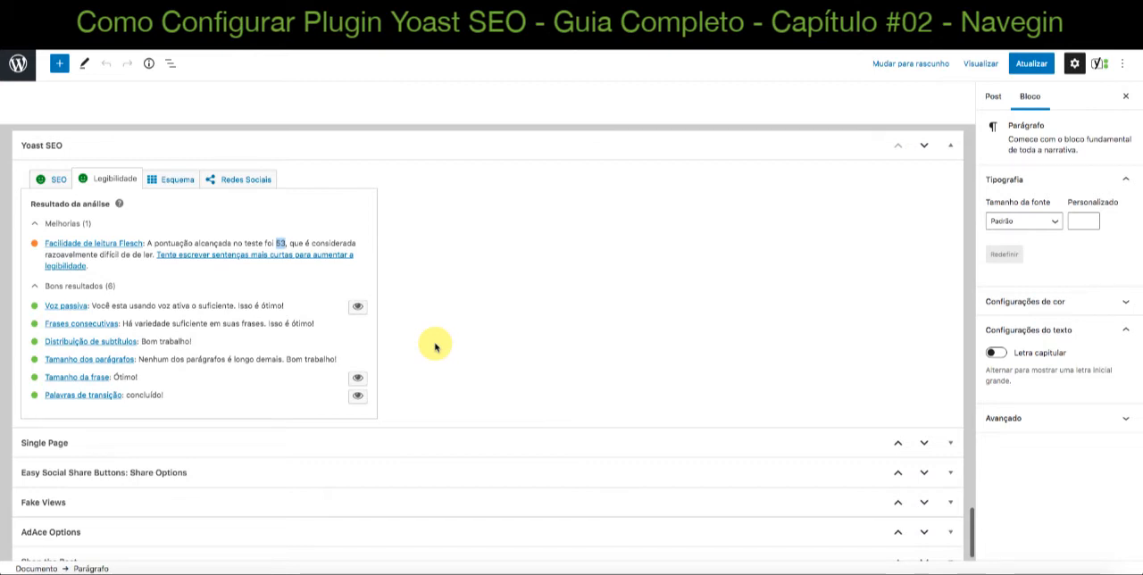
scroll(250, 326, "down", 1)
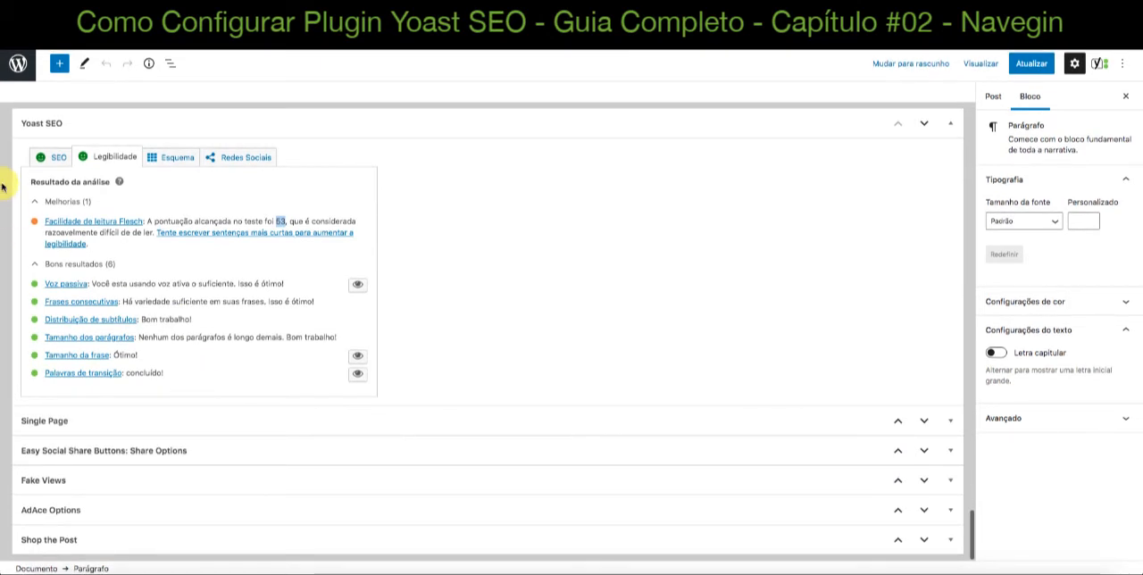
Go back to the SEO analysis, expand "Adicionar frase-chave relacionada" to read the Premium benefits, and collapse it
left_click(51, 157)
scroll(353, 463, "down", 2)
scroll(352, 463, "down", 5)
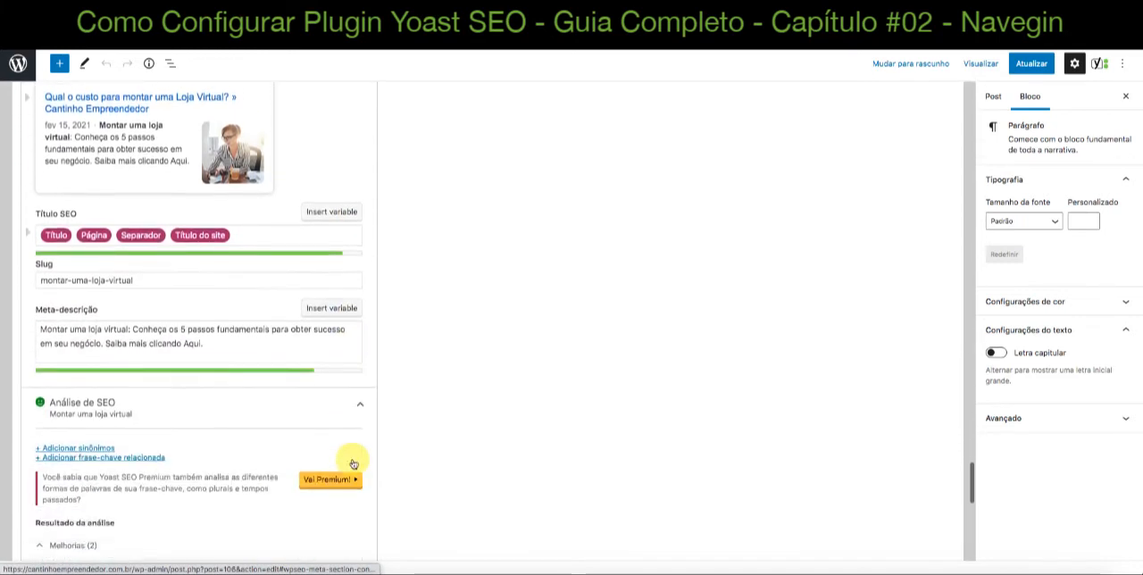
scroll(236, 406, "down", 5)
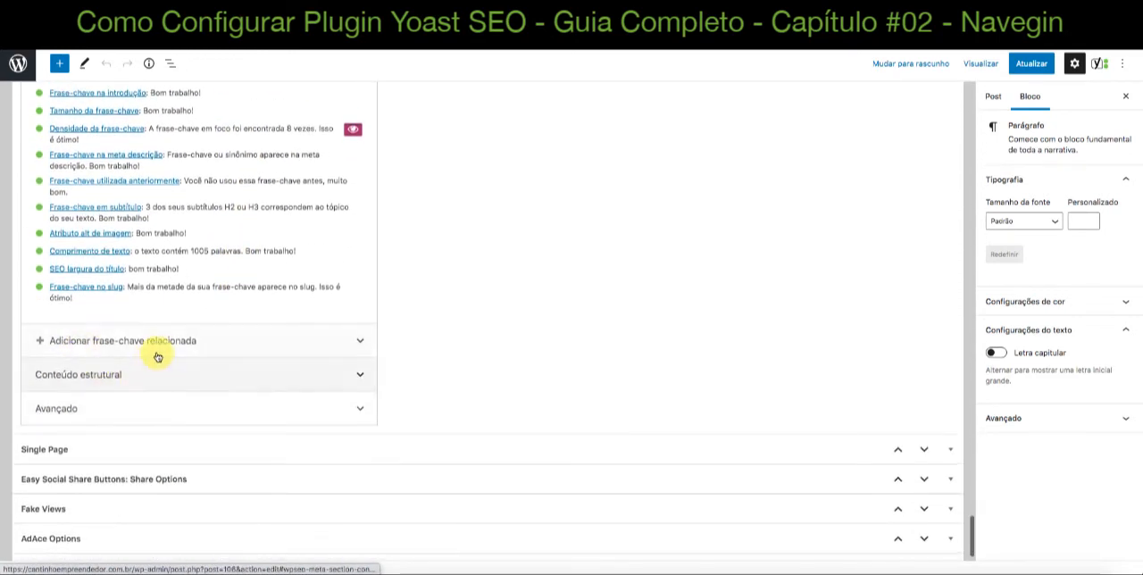
left_click(156, 342)
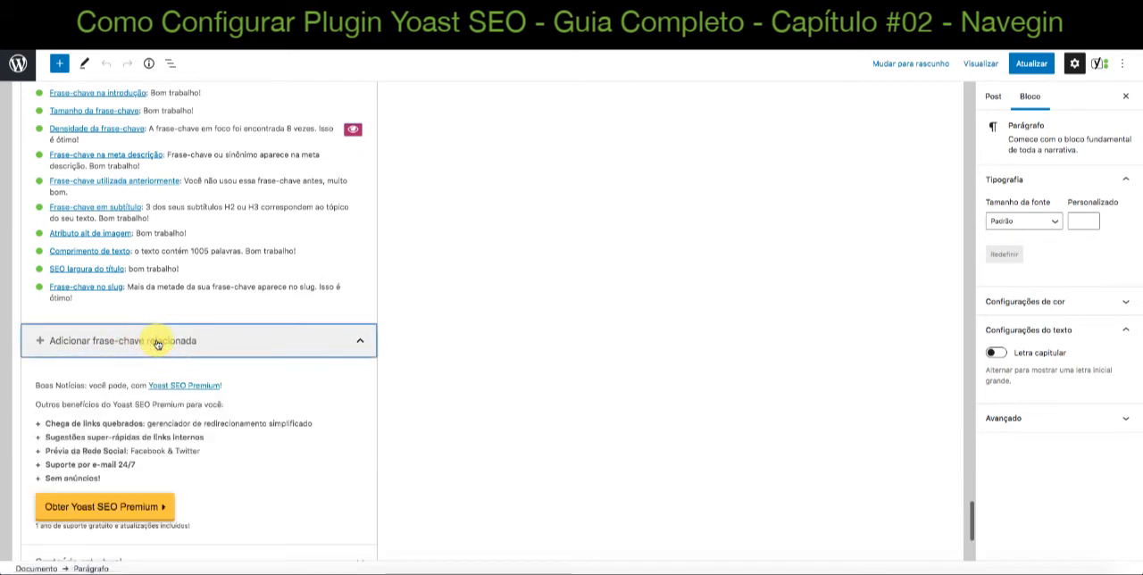
scroll(158, 345, "down", 1)
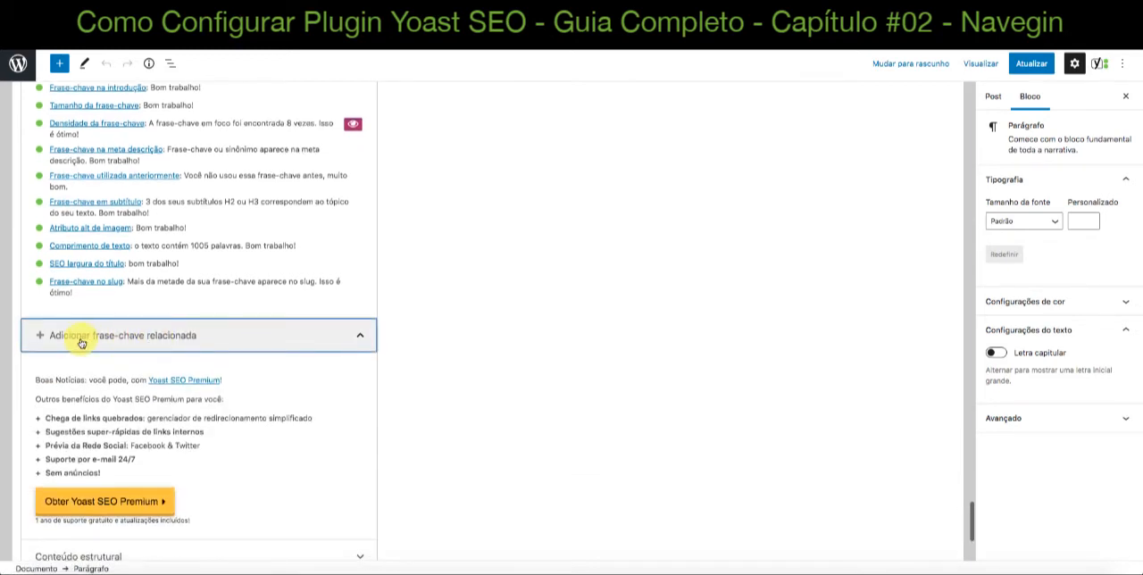
scroll(135, 343, "down", 2)
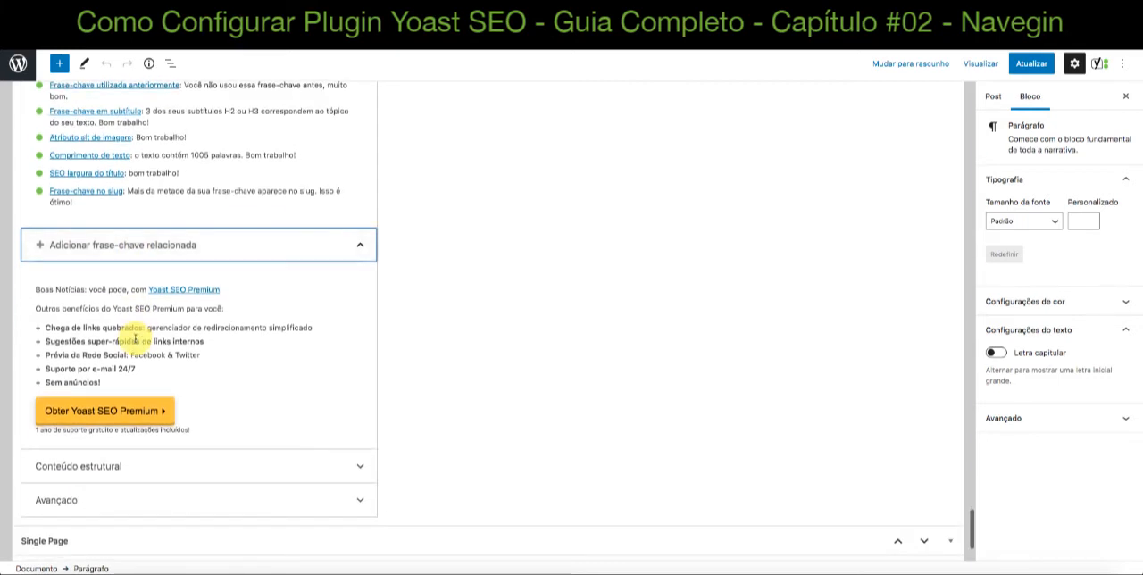
left_click(359, 244)
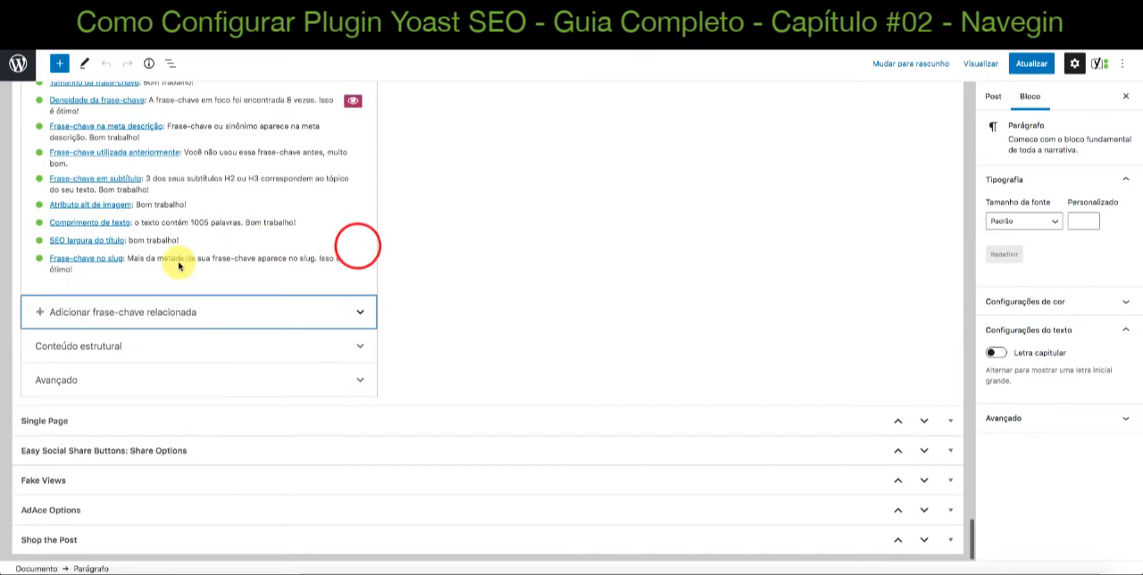
Expand "Conteúdo estrutural" to examine the option for marking the post as cornerstone content, and collapse it
left_click(175, 345)
scroll(558, 401, "down", 1)
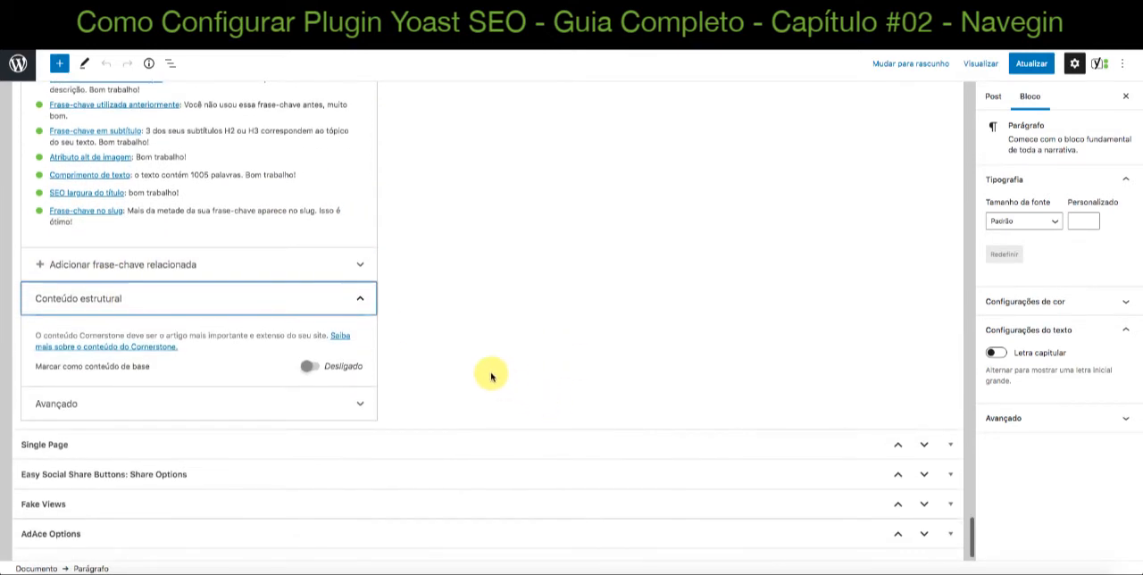
scroll(487, 377, "down", 1)
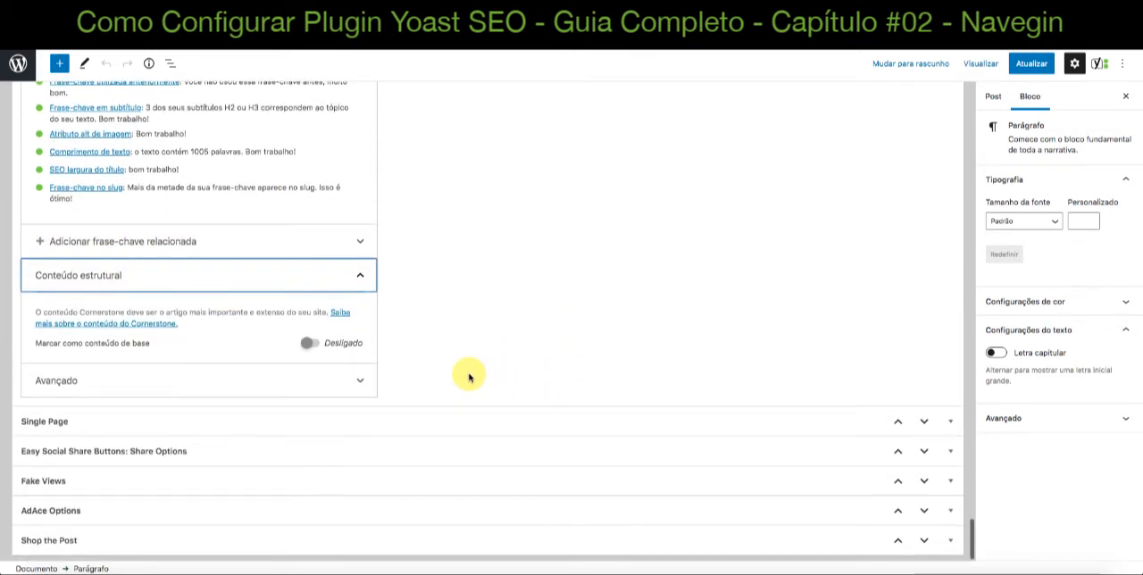
left_click(362, 275)
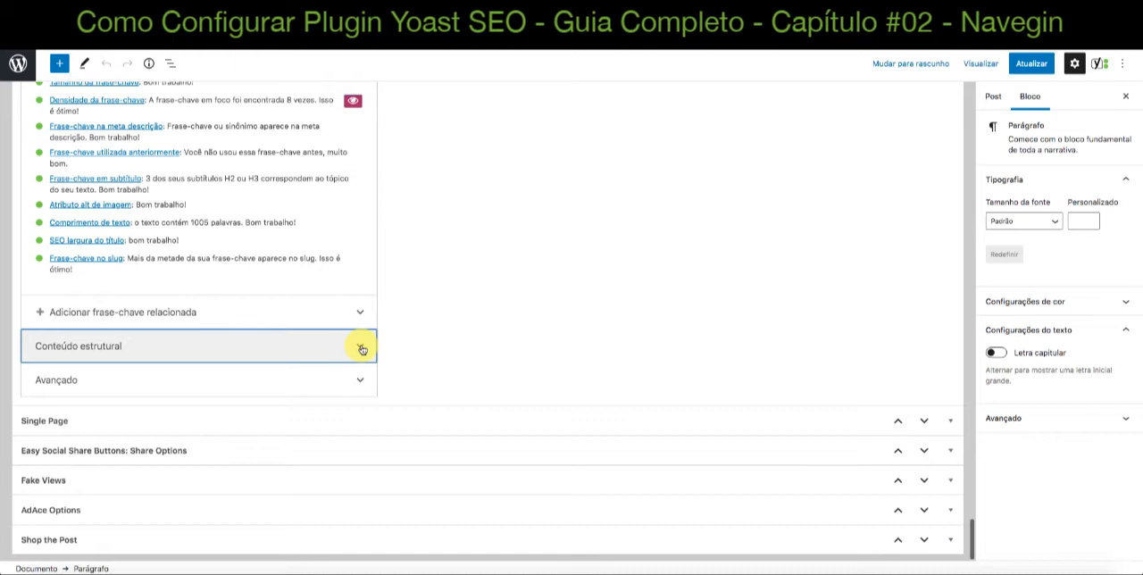
scroll(434, 222, "up", 10)
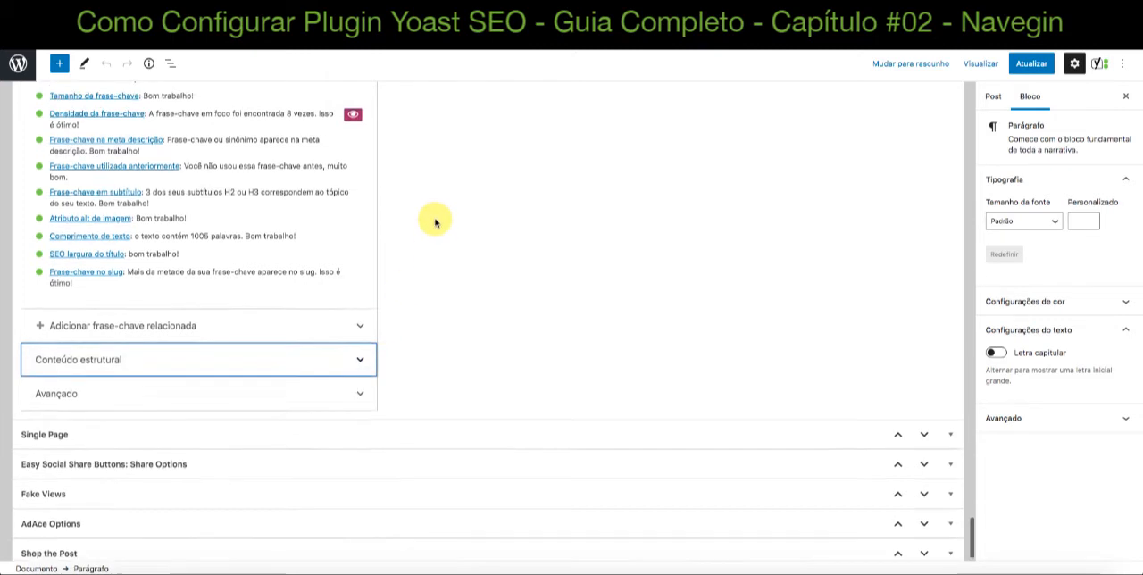
Get the related keyphrases for the focus keyphrase "Montar uma loja virtual", review their volumes and trends for Brazil, and close the list
scroll(433, 222, "up", 2)
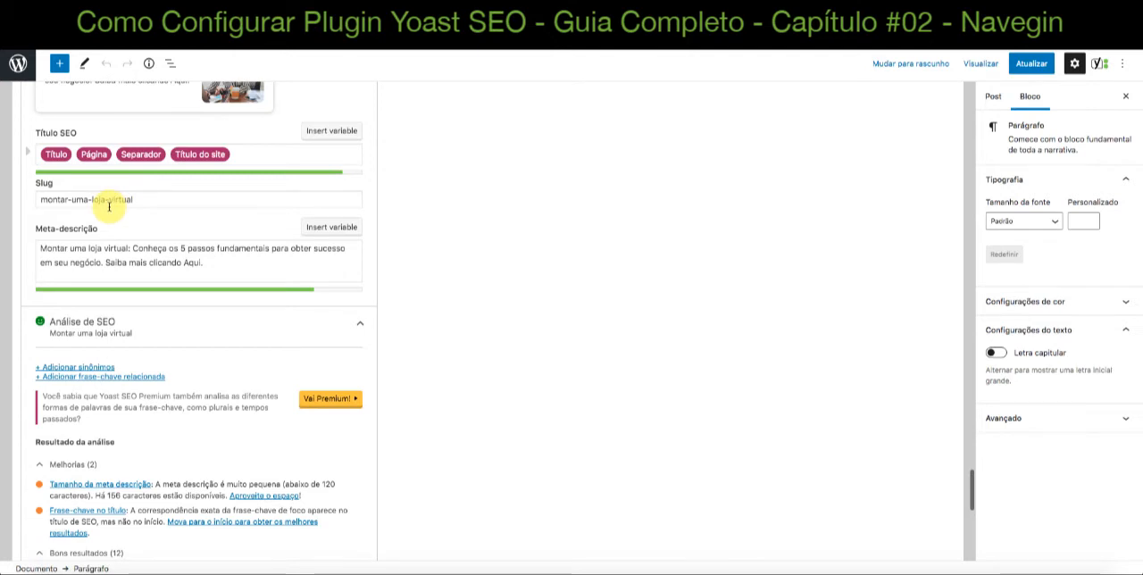
scroll(434, 335, "up", 3)
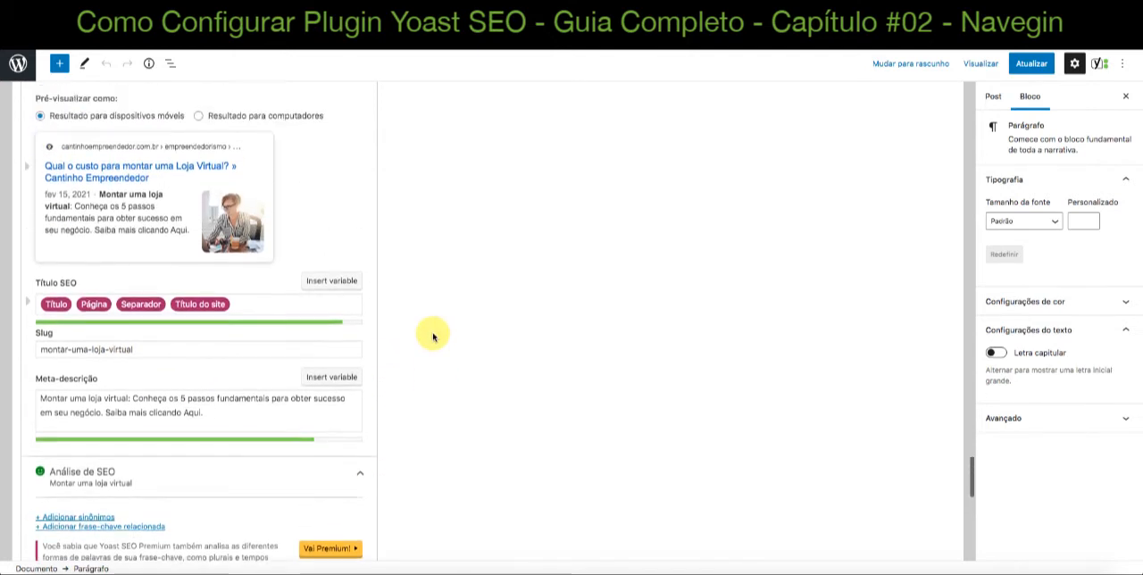
scroll(433, 337, "up", 6)
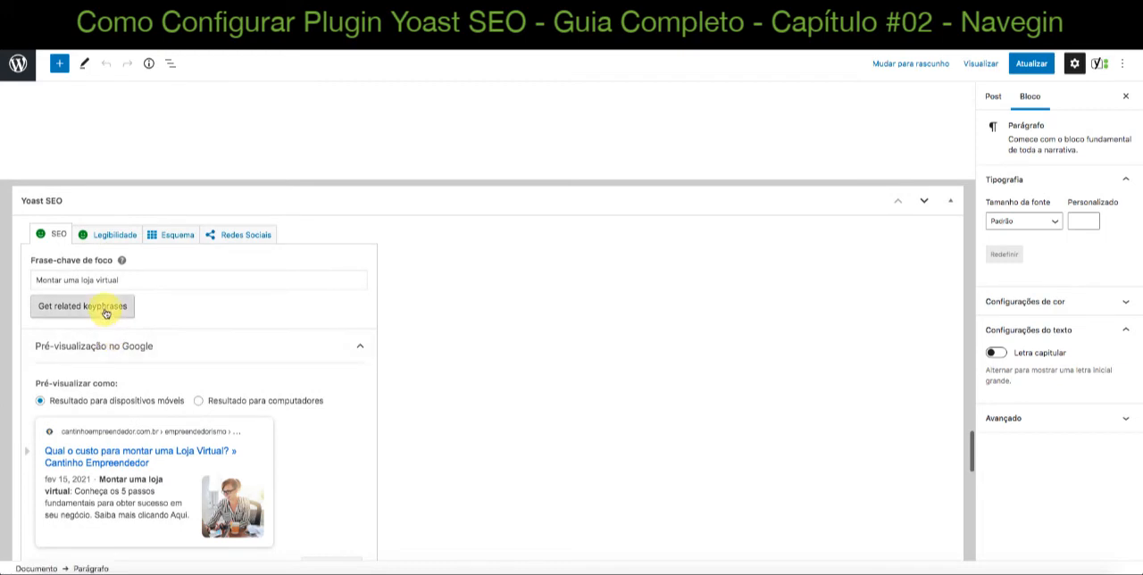
left_click(105, 312)
scroll(507, 329, "down", 1)
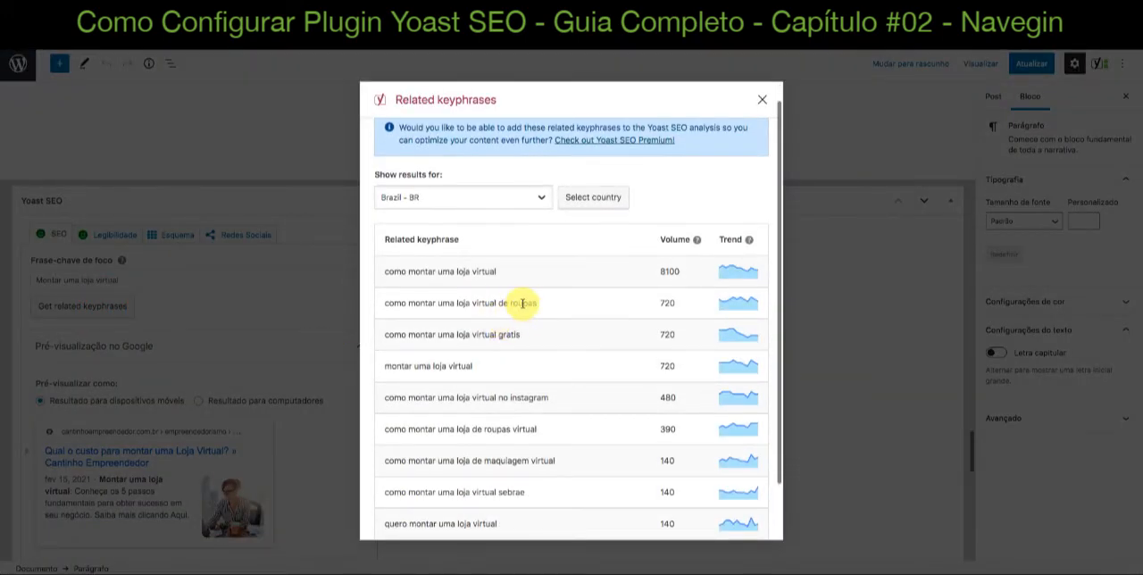
scroll(447, 383, "down", 1)
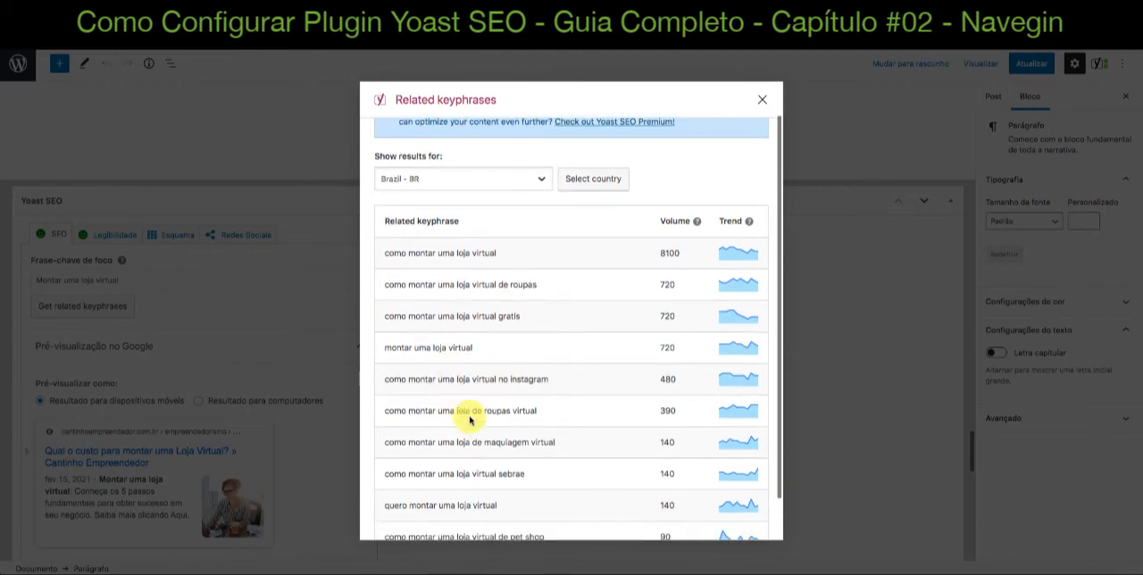
scroll(523, 438, "down", 2)
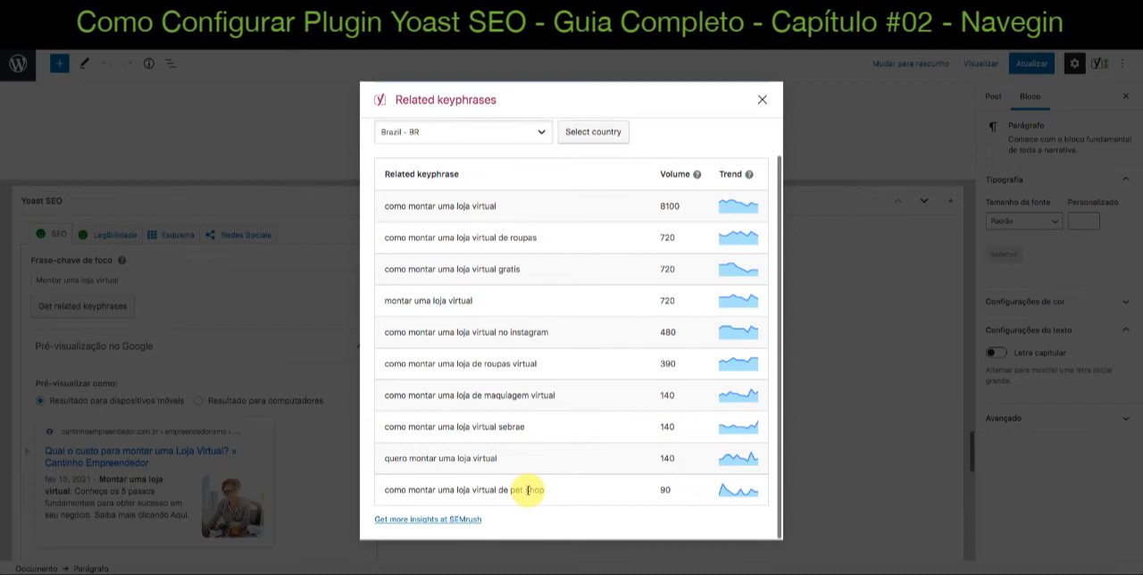
left_click(763, 100)
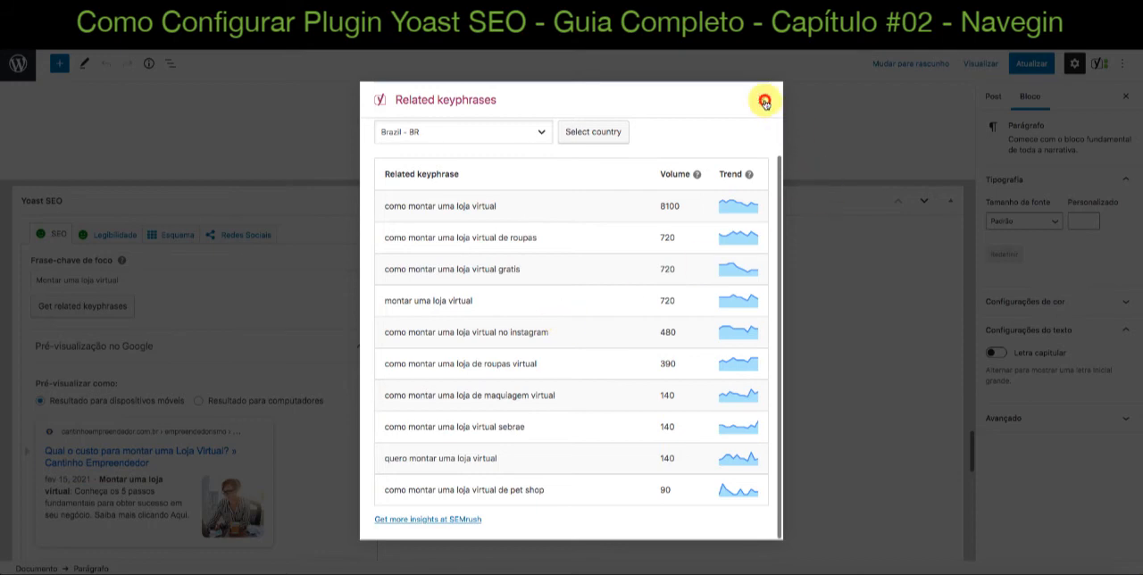
Briefly expand and collapse "Conteúdo estrutural", and expand the "Avançado" section to view the search engine visibility settings
scroll(714, 253, "down", 10)
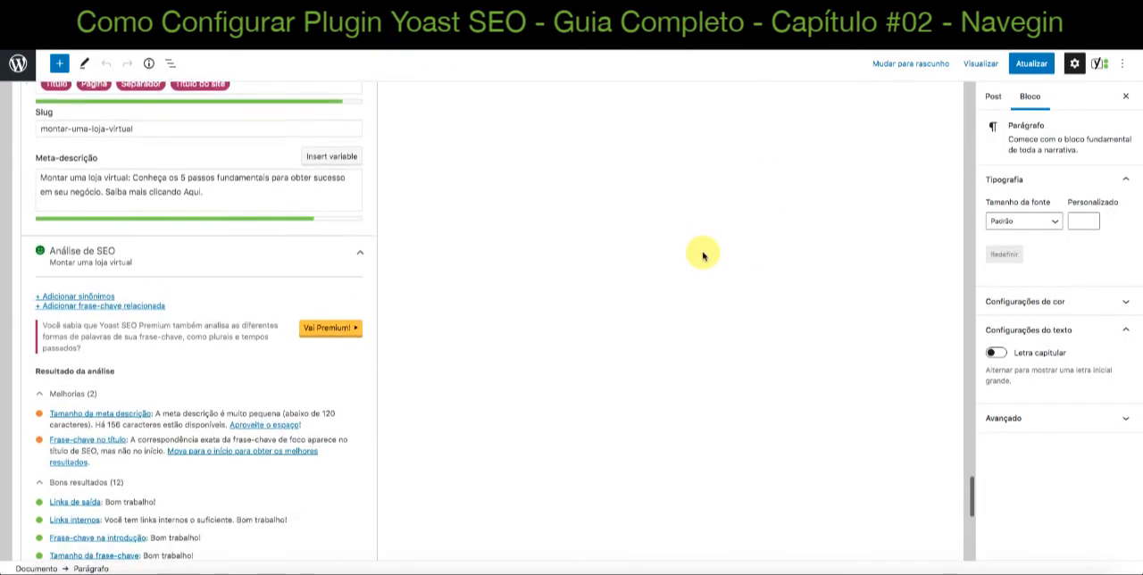
scroll(268, 210, "down", 8)
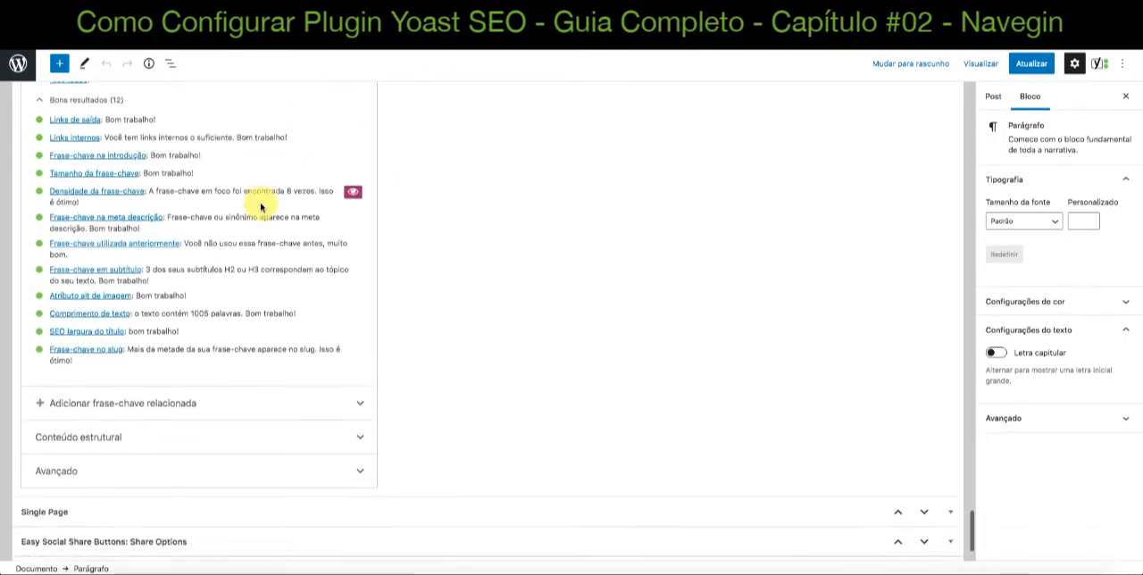
scroll(260, 207, "down", 2)
left_click(183, 348)
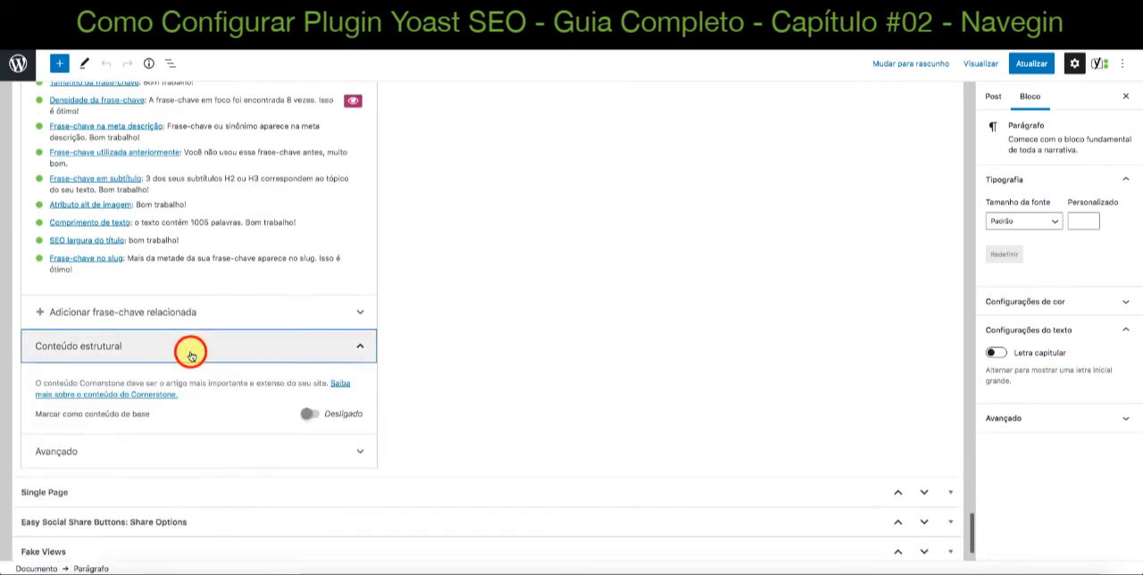
left_click(181, 348)
left_click(112, 374)
scroll(462, 415, "down", 1)
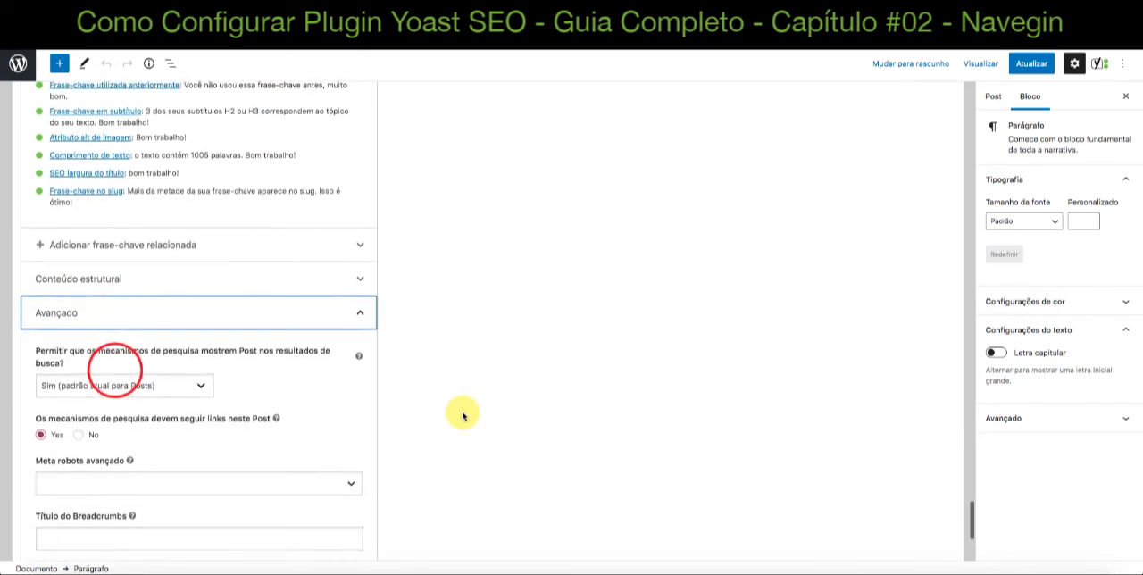
Switch "Os mecanismos de pesquisa devem seguir links neste Post" to No and back to Yes
scroll(462, 415, "down", 1)
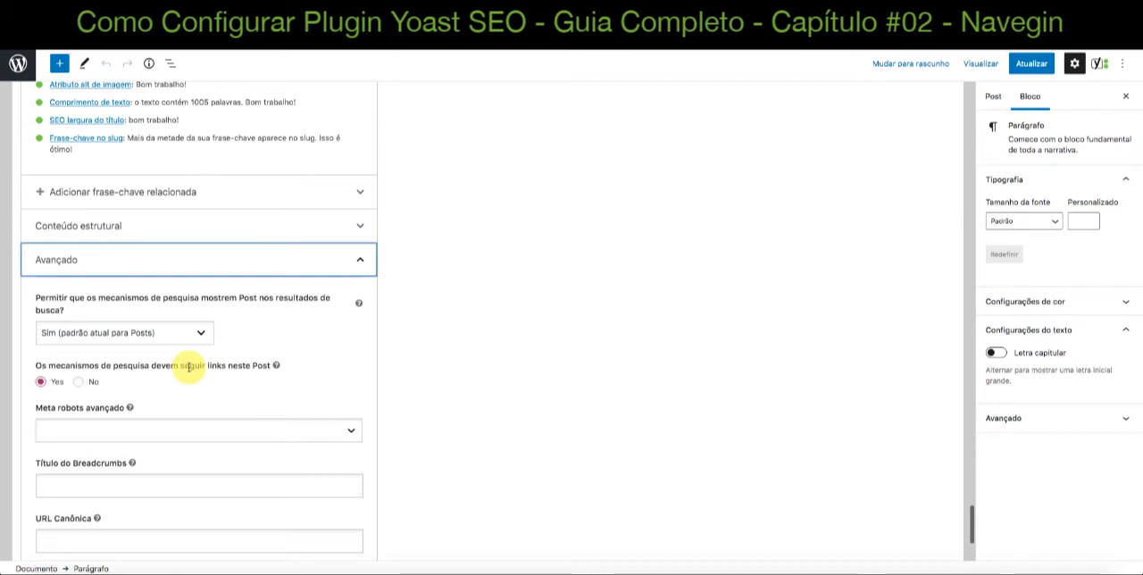
scroll(188, 376, "down", 1)
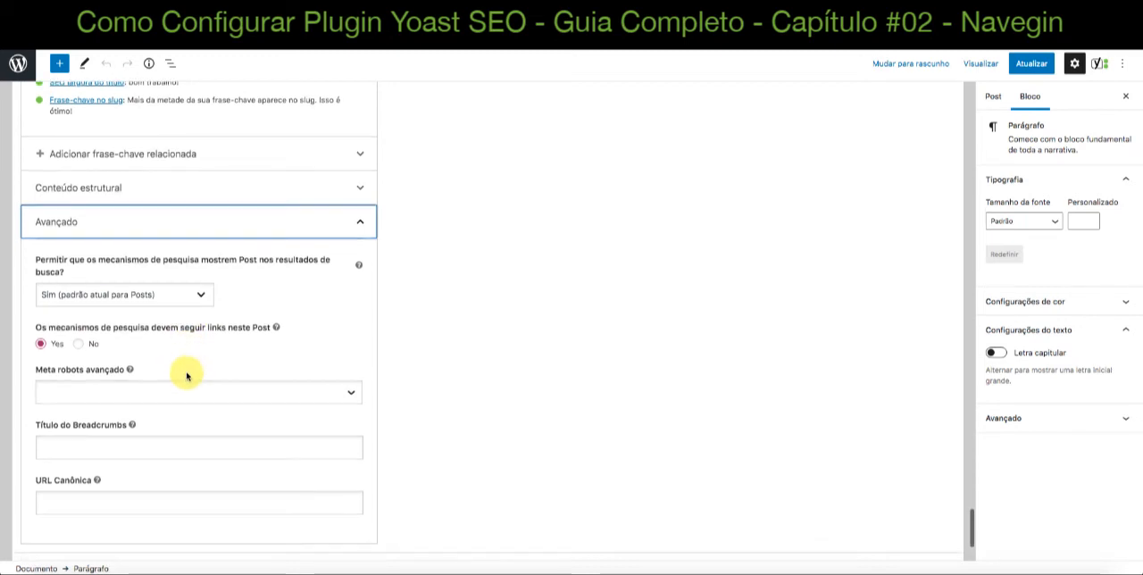
left_click(78, 344)
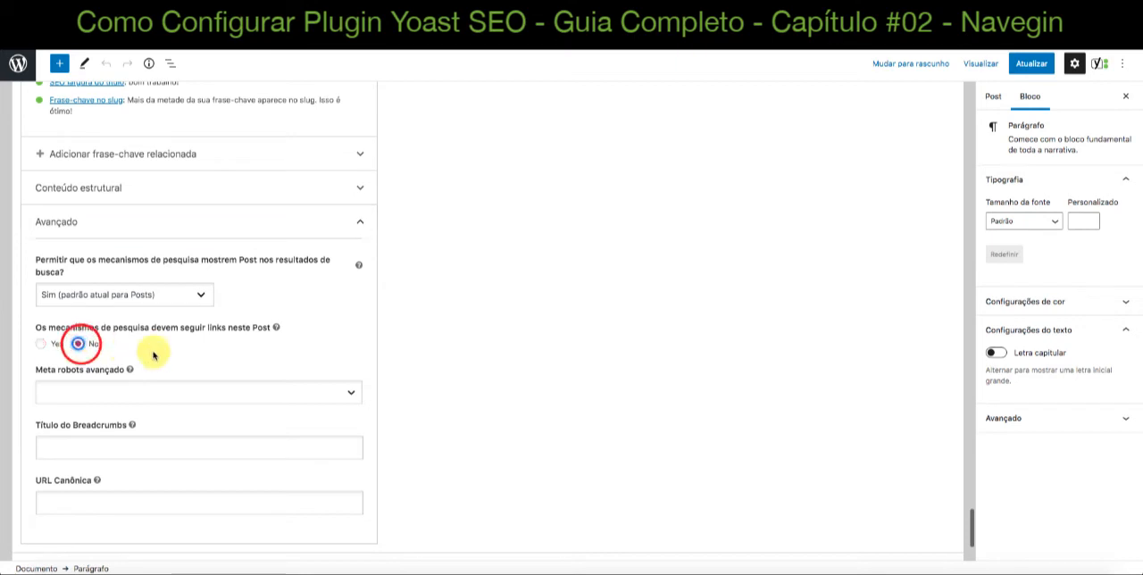
left_click(42, 345)
Examine the "Título do Breadcrumbs" field, the "Meta robots avançado" options and the "URL Canônica" field without entering anything
scroll(377, 361, "down", 1)
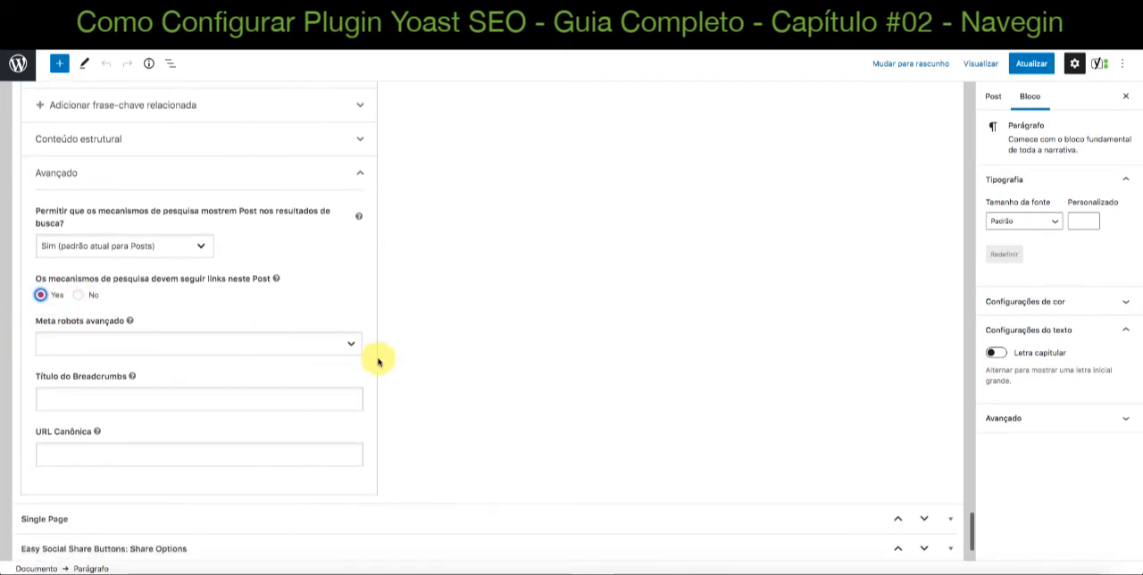
scroll(385, 357, "down", 1)
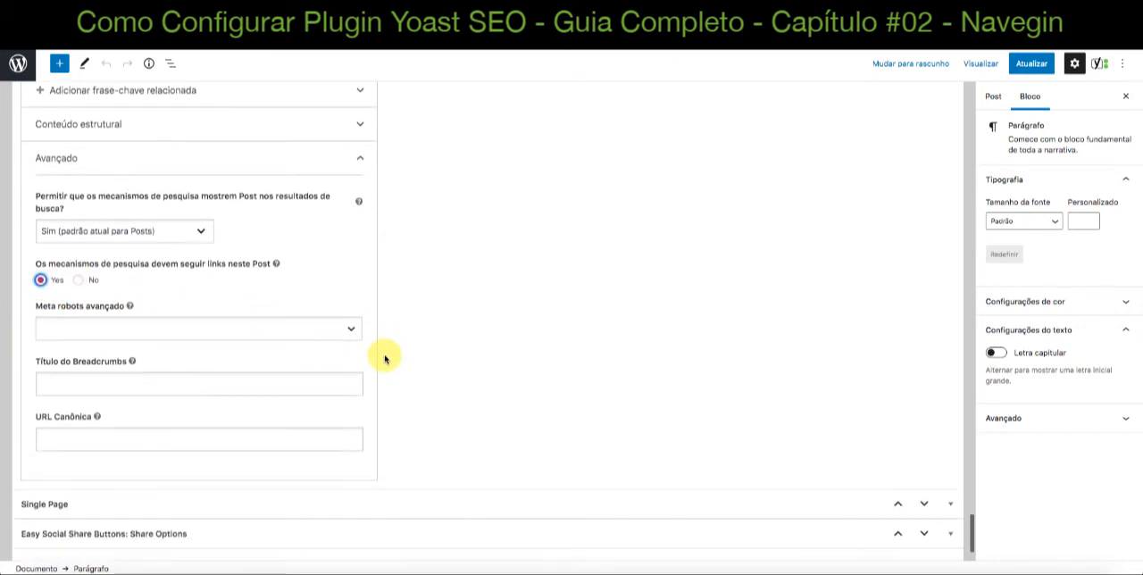
left_click(83, 381)
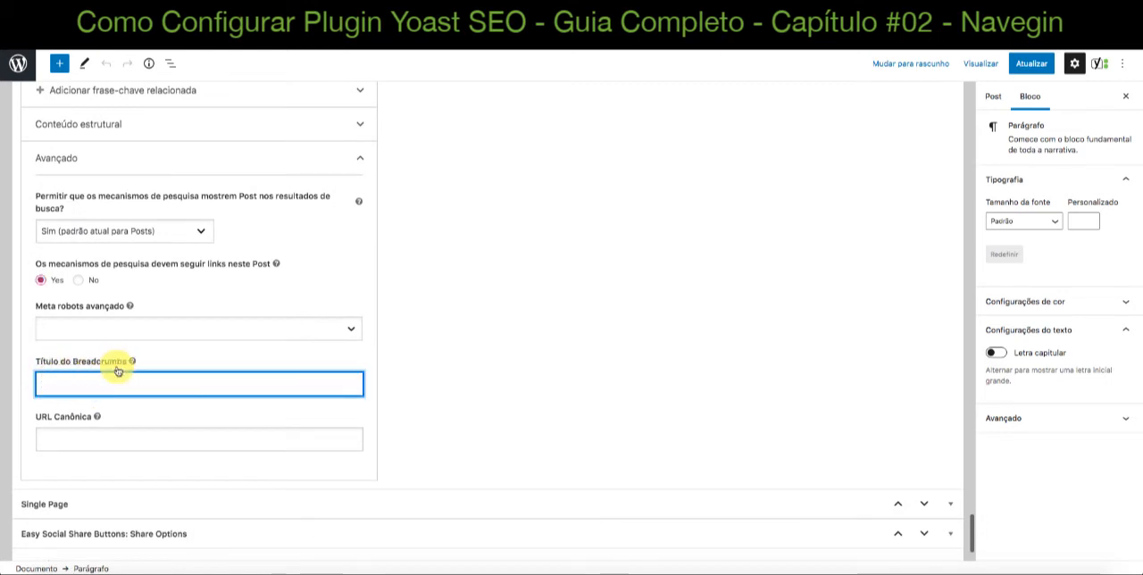
left_click(349, 330)
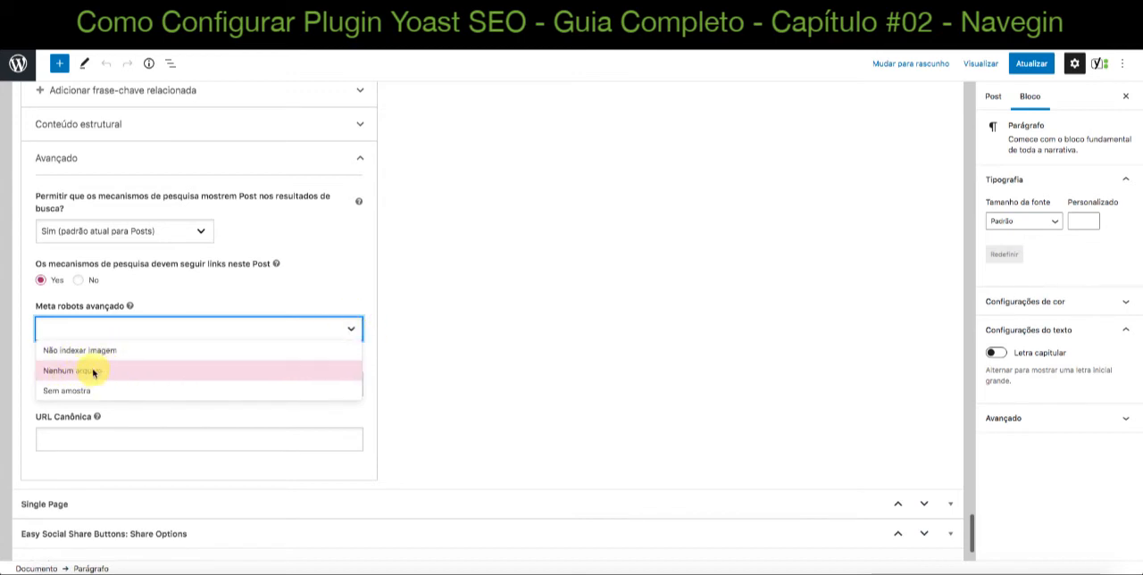
left_click(353, 330)
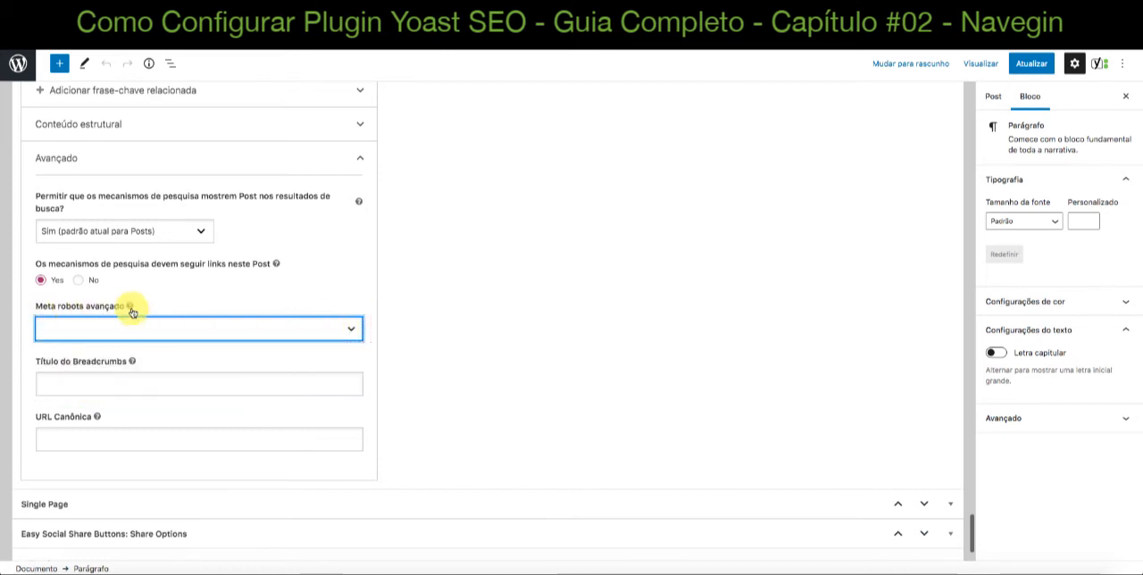
scroll(303, 335, "down", 2)
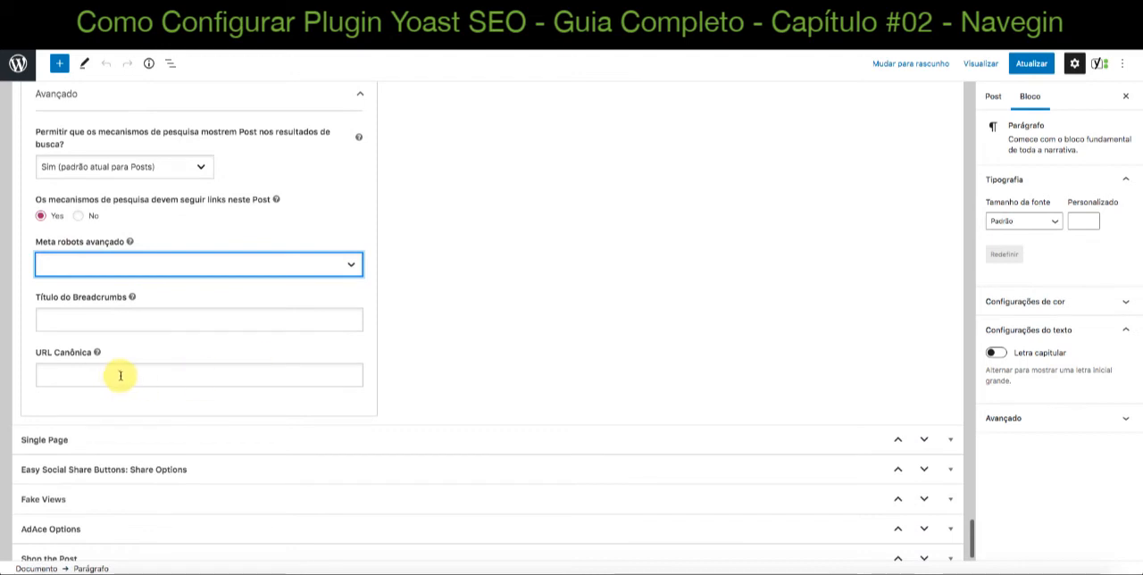
left_click(65, 371)
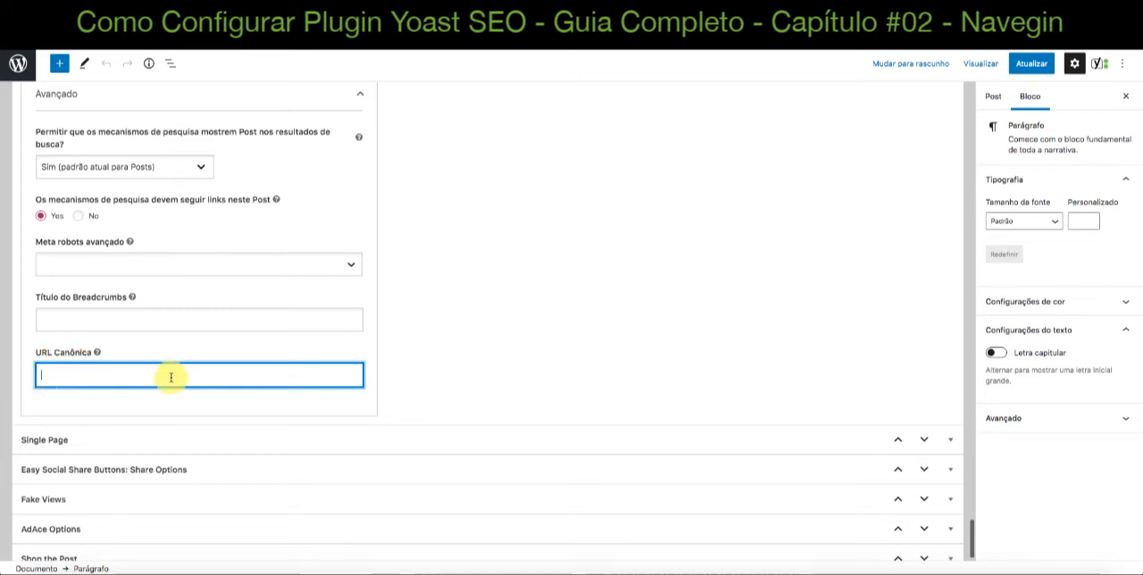
Review the SEO settings from the focus keyphrase and Google preview down to "Avançado", and collapse the "Avançado" section
scroll(389, 388, "up", 10)
scroll(392, 389, "up", 10)
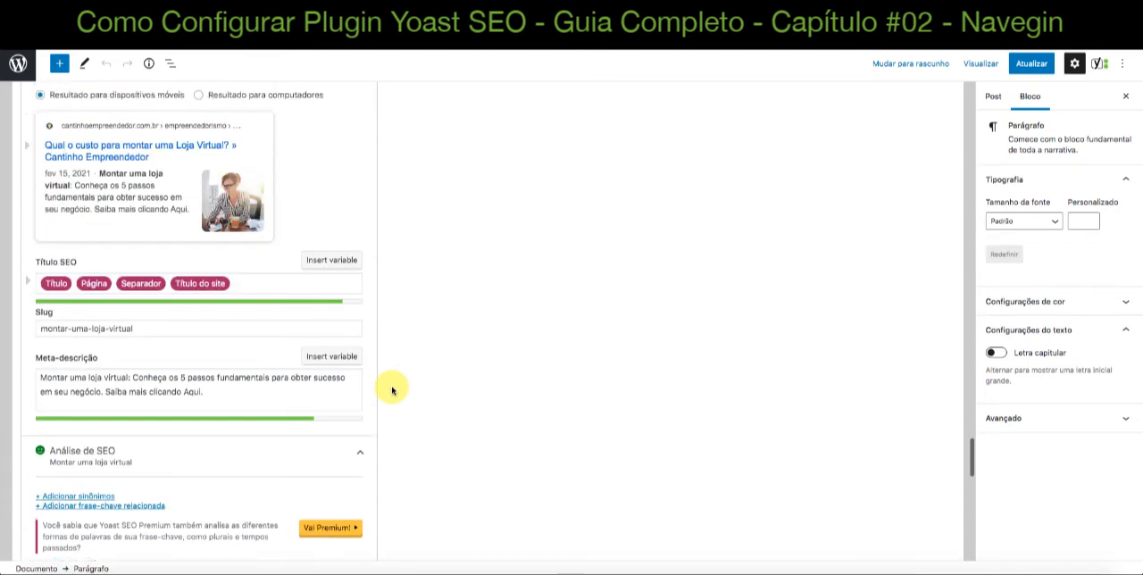
scroll(391, 389, "down", 2)
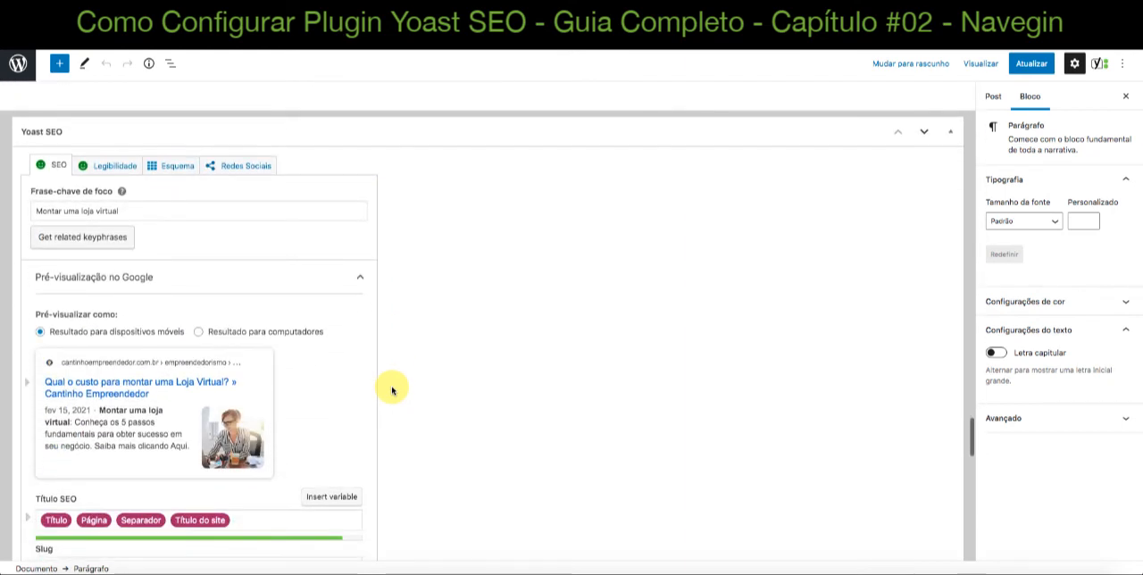
scroll(392, 390, "up", 1)
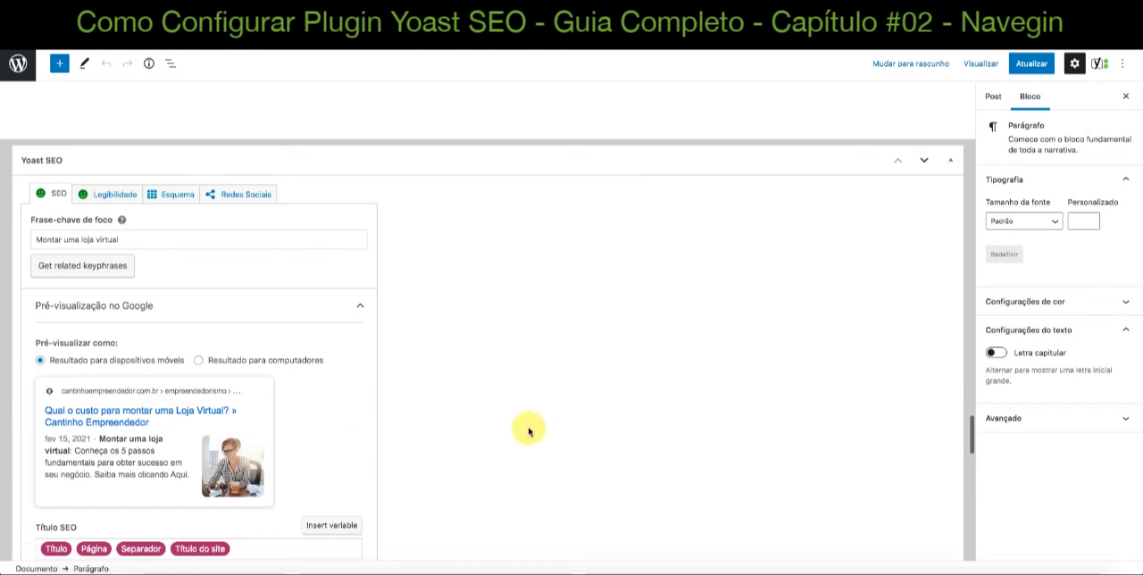
scroll(529, 431, "down", 2)
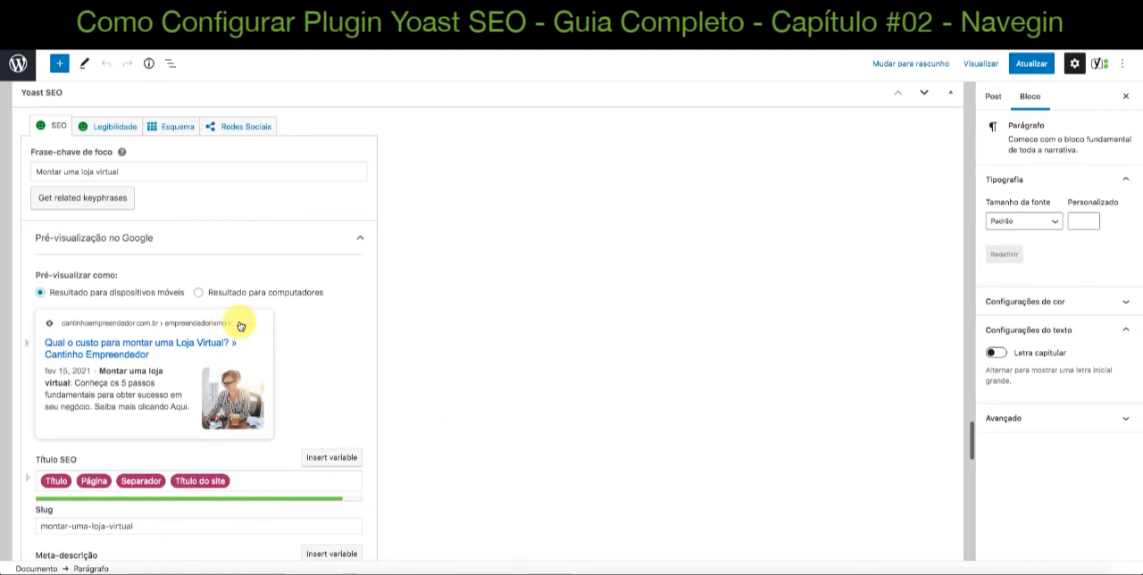
scroll(237, 340, "down", 3)
scroll(237, 340, "up", 5)
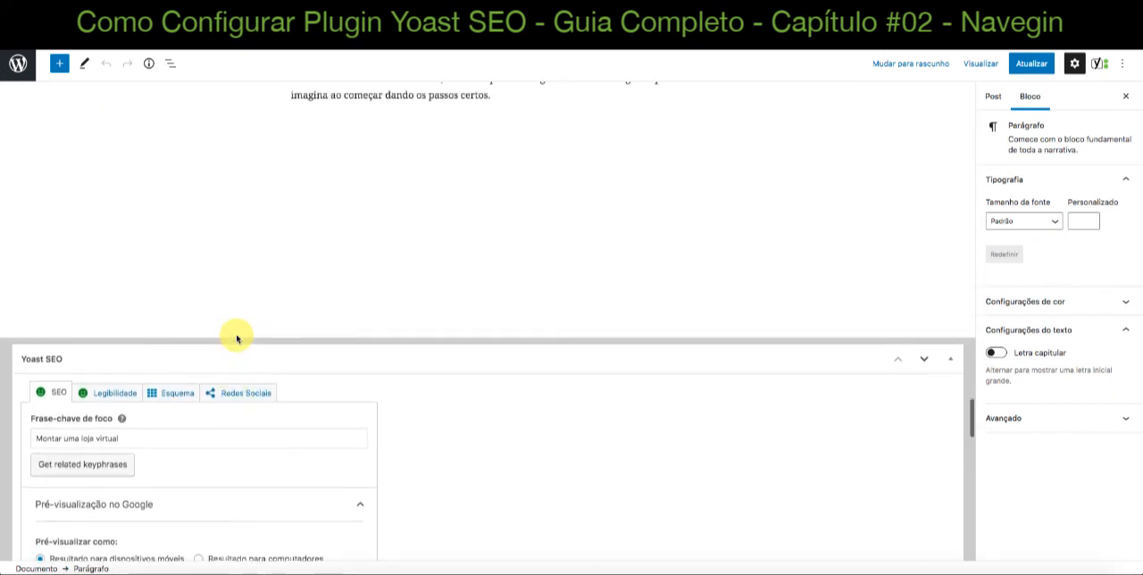
scroll(236, 334, "down", 5)
scroll(238, 339, "down", 12)
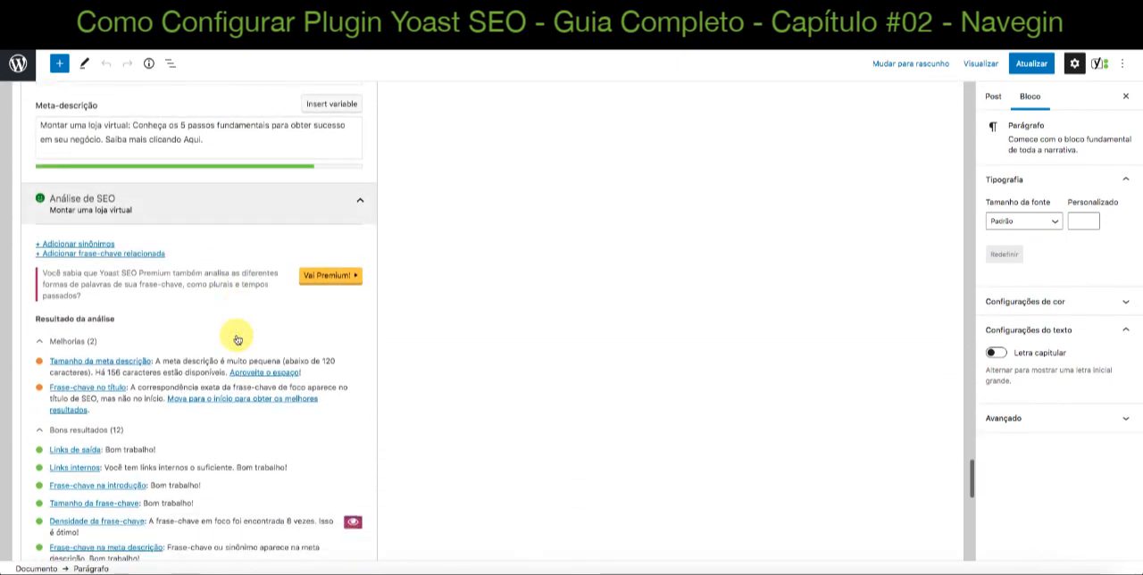
scroll(237, 339, "down", 5)
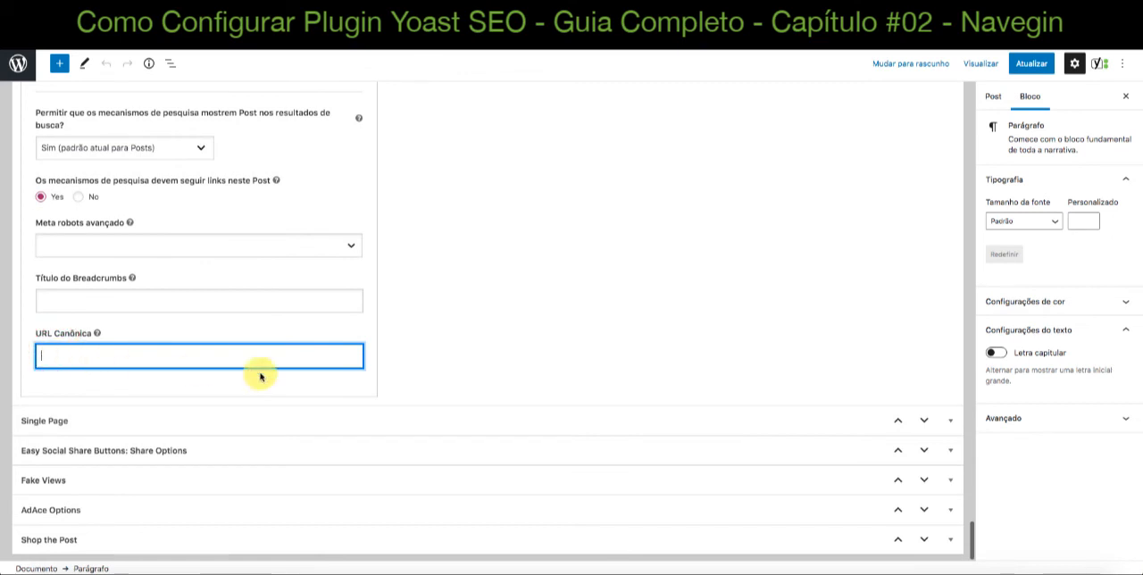
scroll(303, 375, "up", 3)
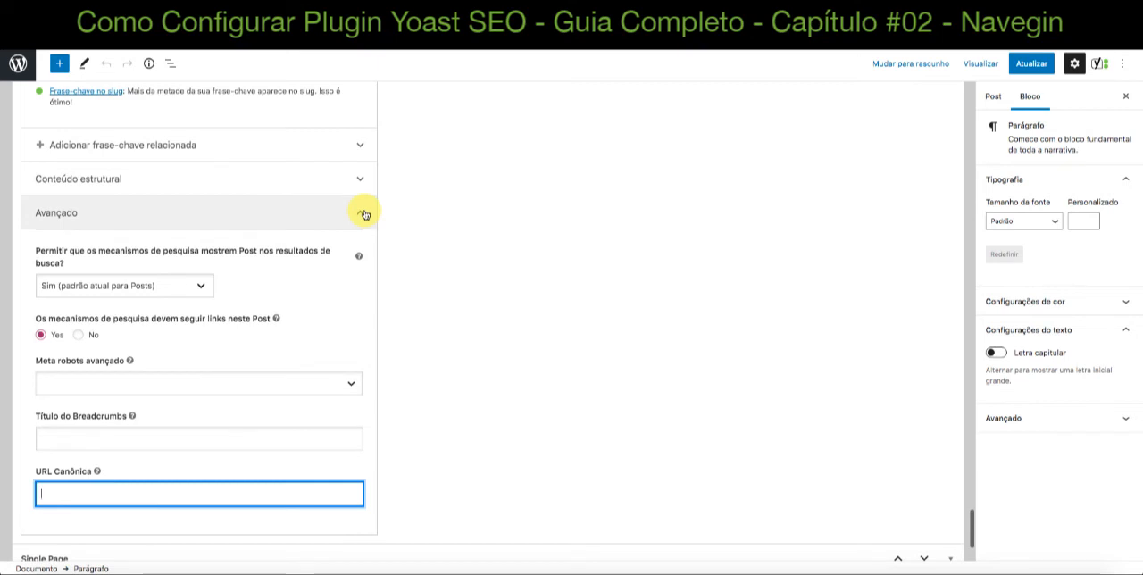
left_click(363, 215)
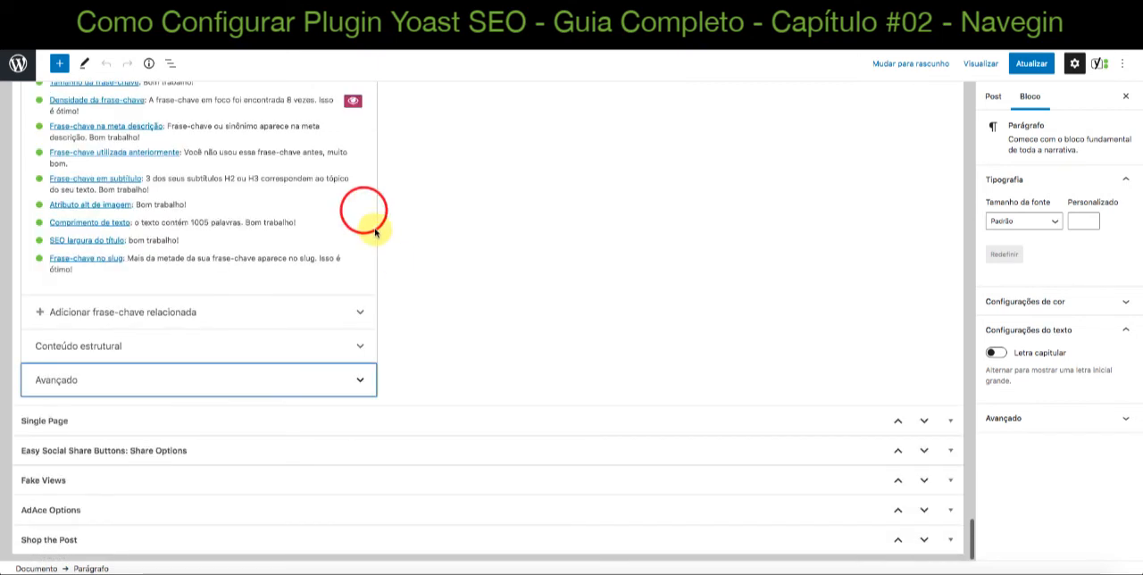
Go back to the start of the Yoast SEO box, view the Legibilidade analysis, and open the Esquema settings
scroll(173, 317, "up", 10)
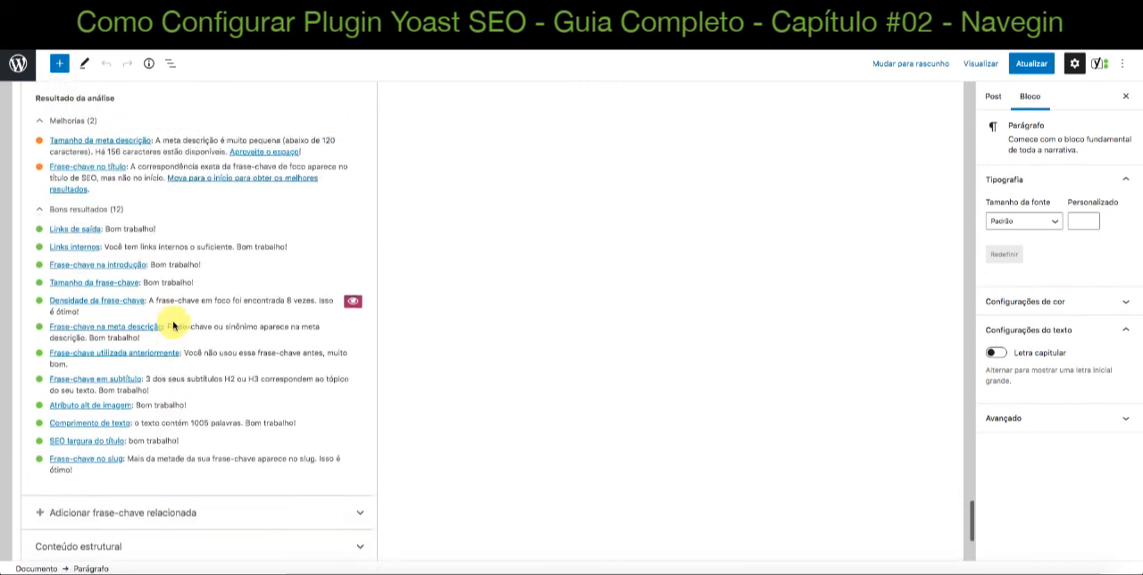
scroll(173, 321, "up", 10)
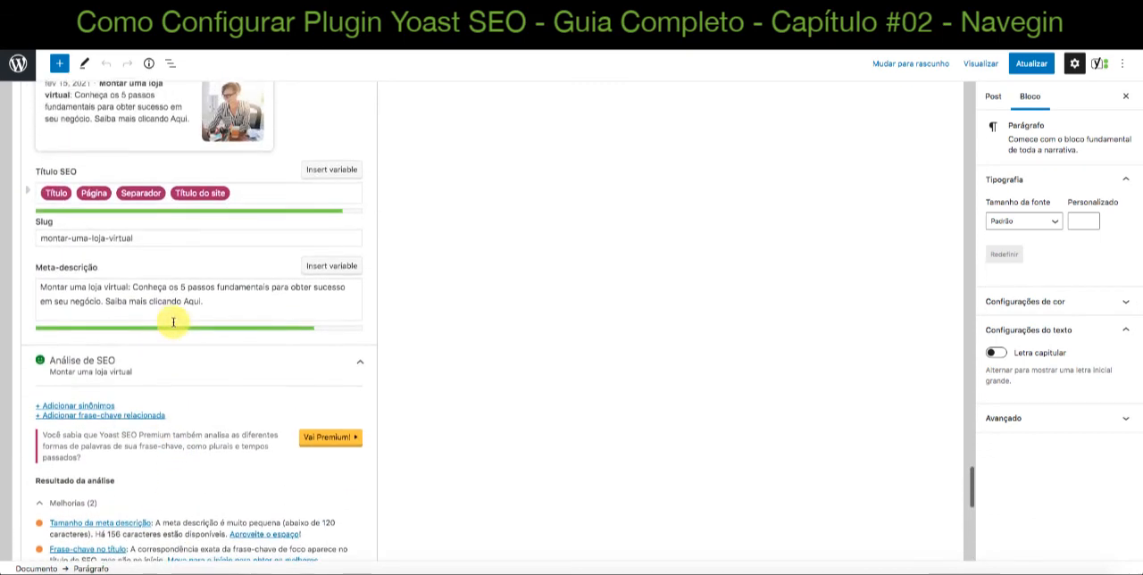
scroll(173, 326, "up", 3)
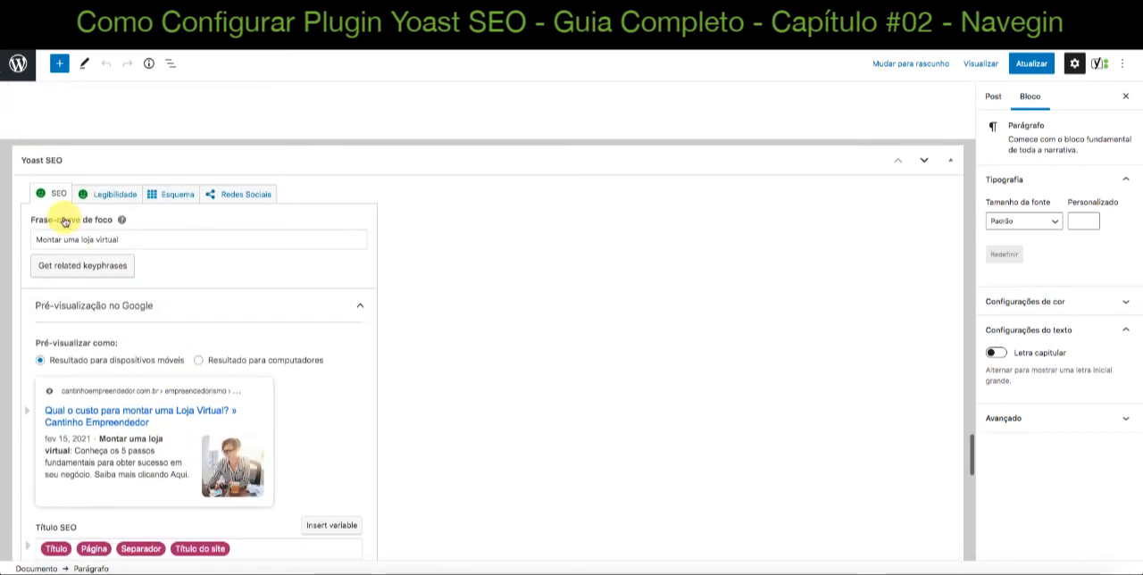
left_click(112, 199)
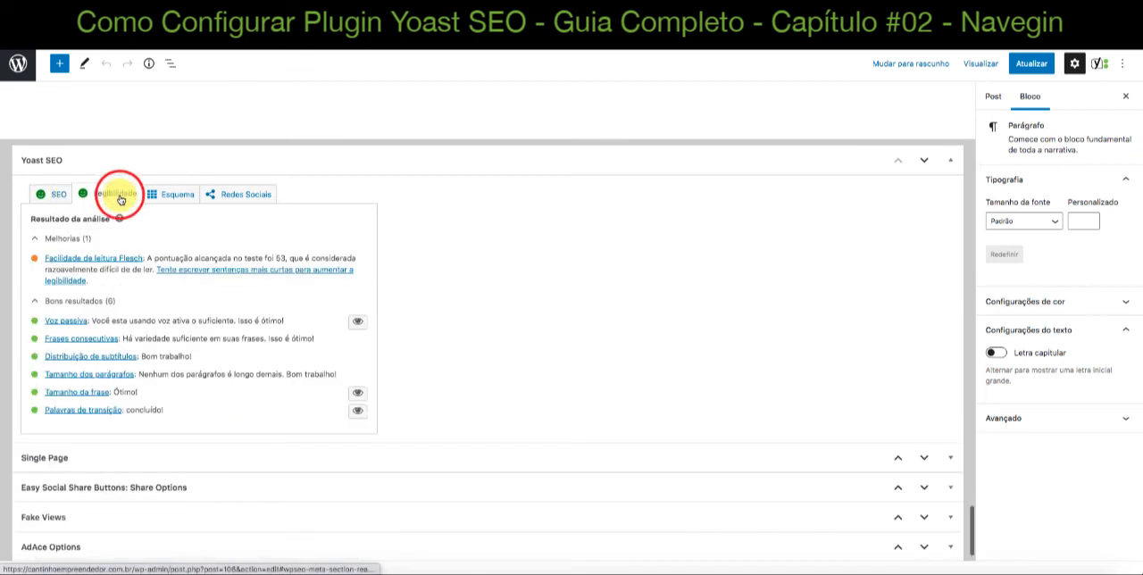
left_click(165, 196)
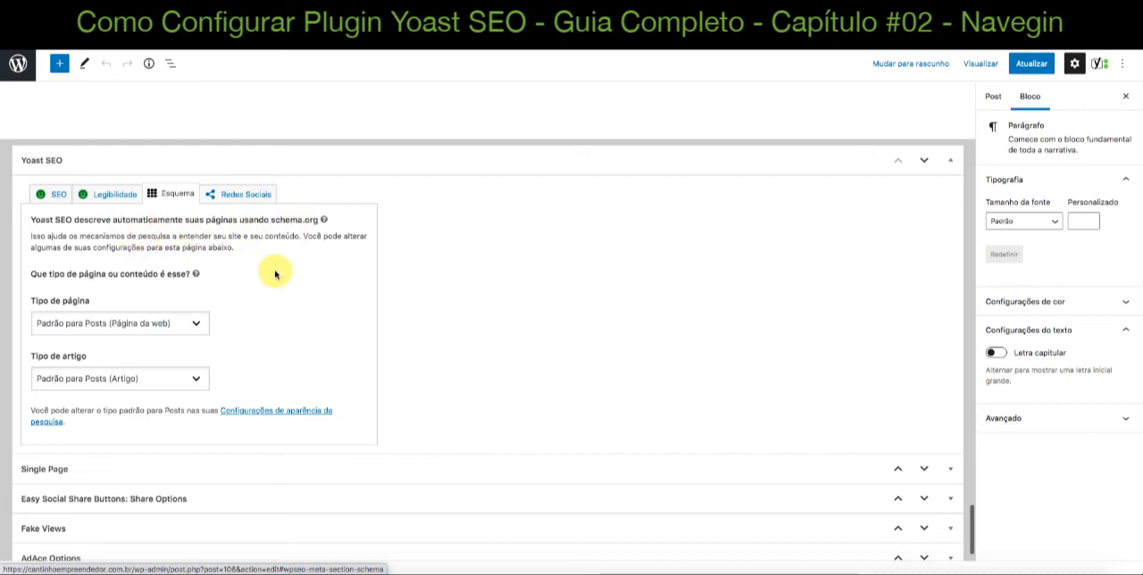
Open the Redes Sociais settings and view the Facebook image, title and description fields
left_click(259, 199)
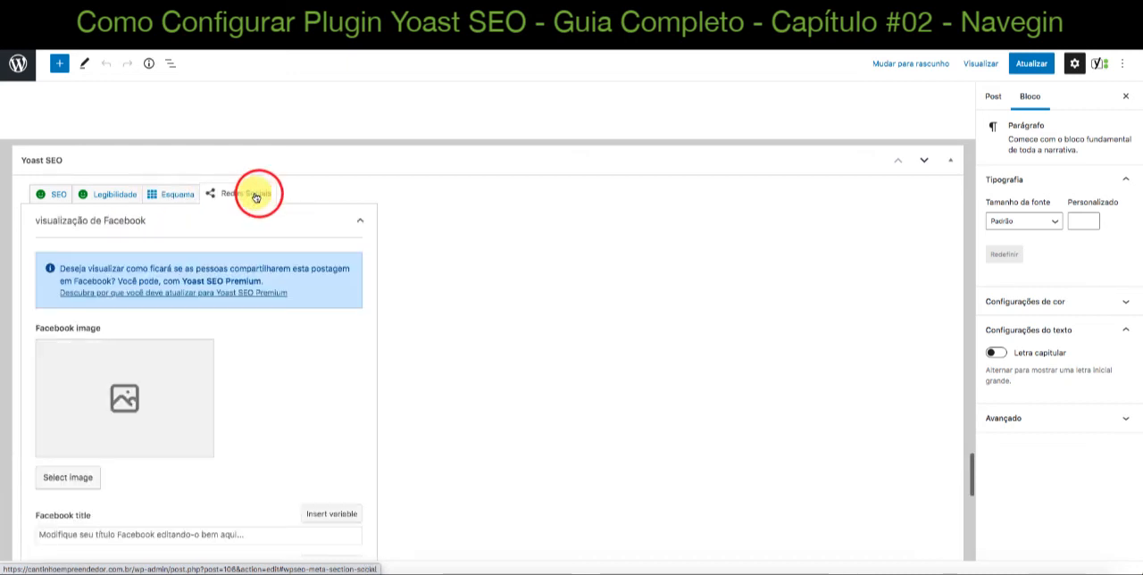
scroll(426, 235, "down", 1)
scroll(426, 235, "down", 2)
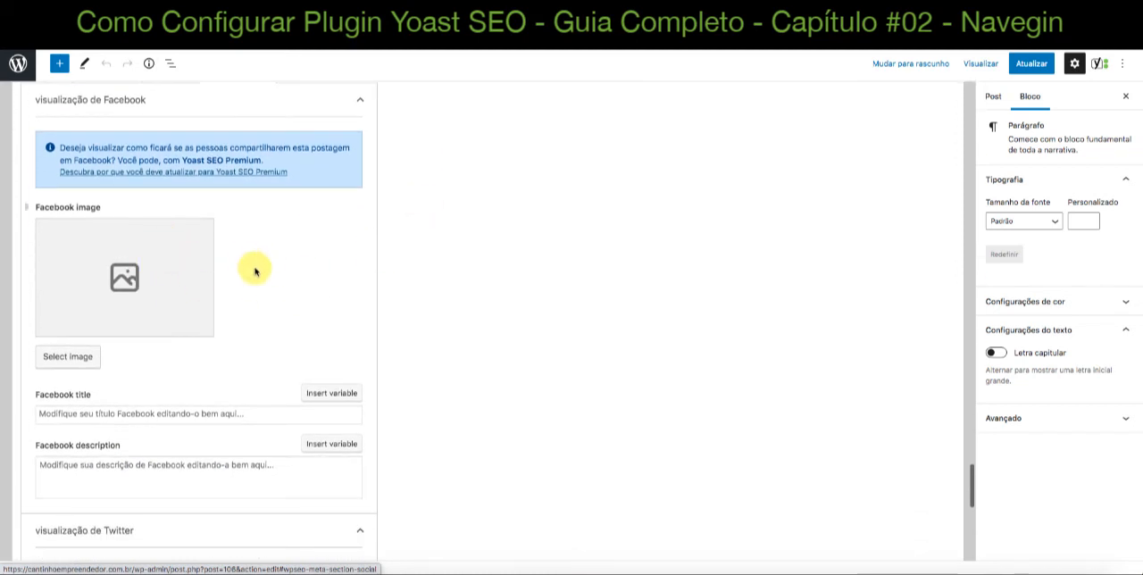
scroll(267, 277, "up", 10)
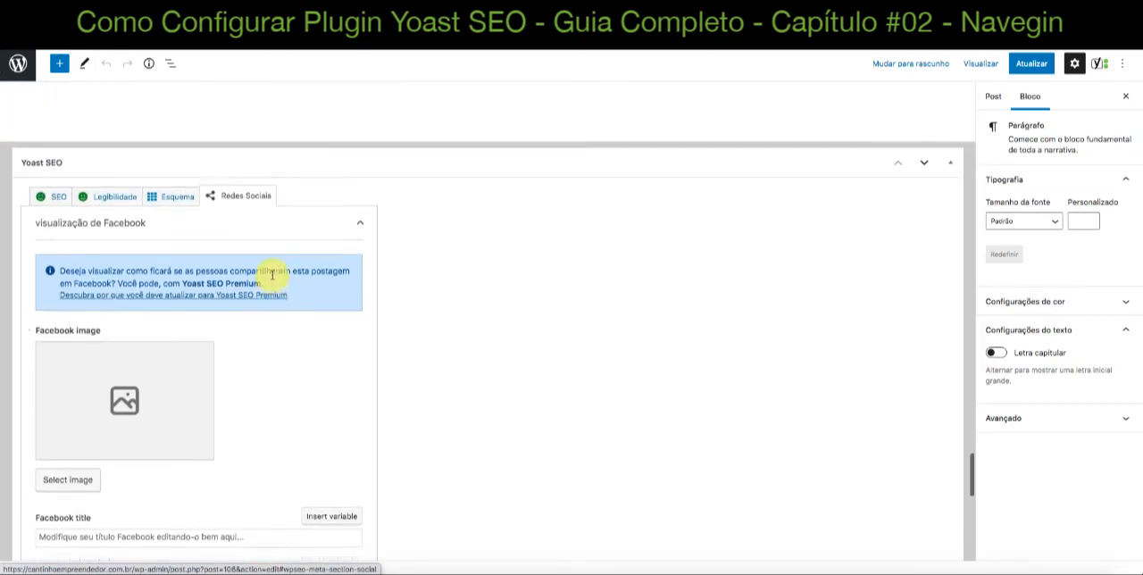
Return to the post's title, show the post settings and examine its categories, tags and featured image
scroll(273, 278, "up", 15)
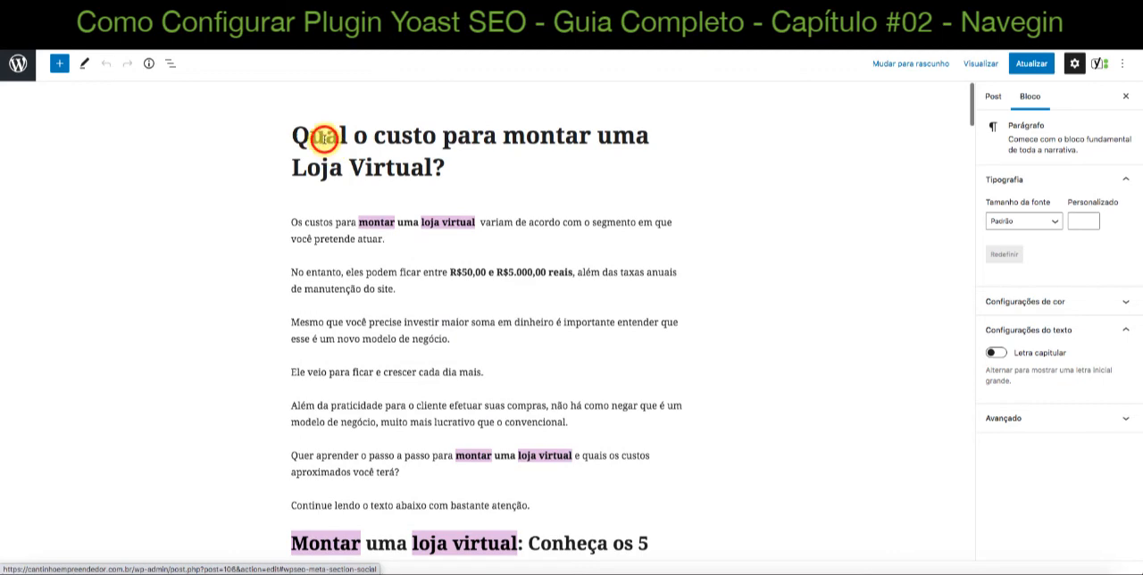
left_click(324, 136)
scroll(308, 219, "down", 10)
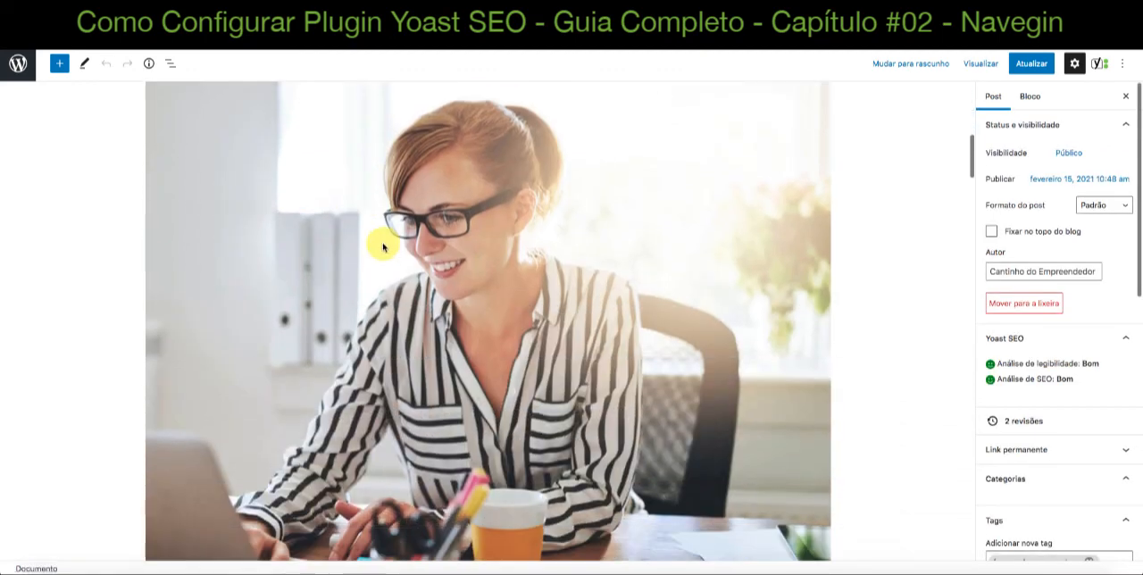
scroll(1059, 414, "down", 2)
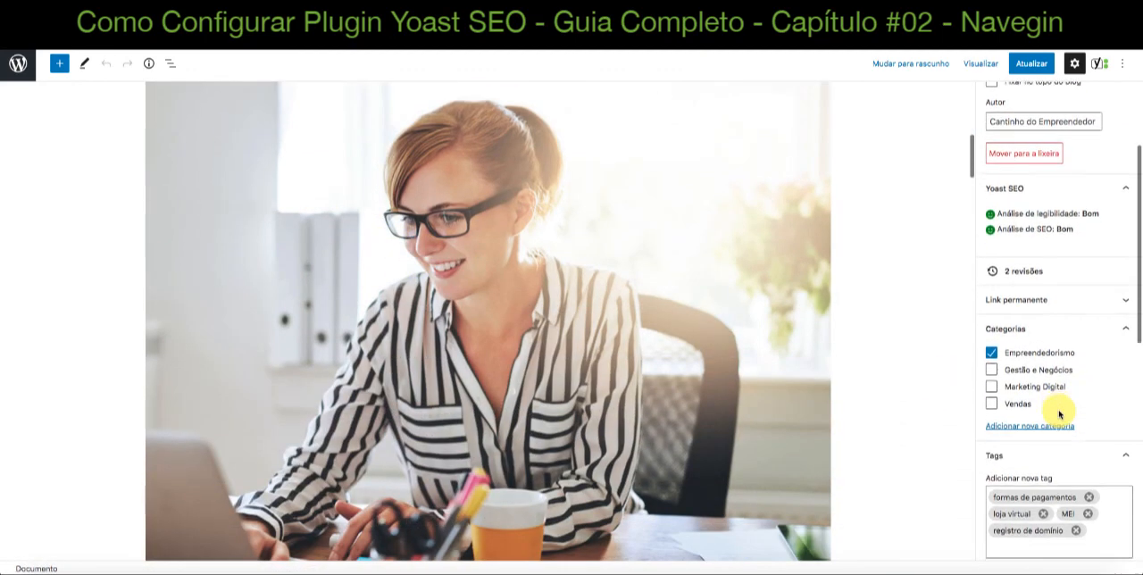
scroll(1057, 409, "down", 4)
scroll(835, 370, "down", 4)
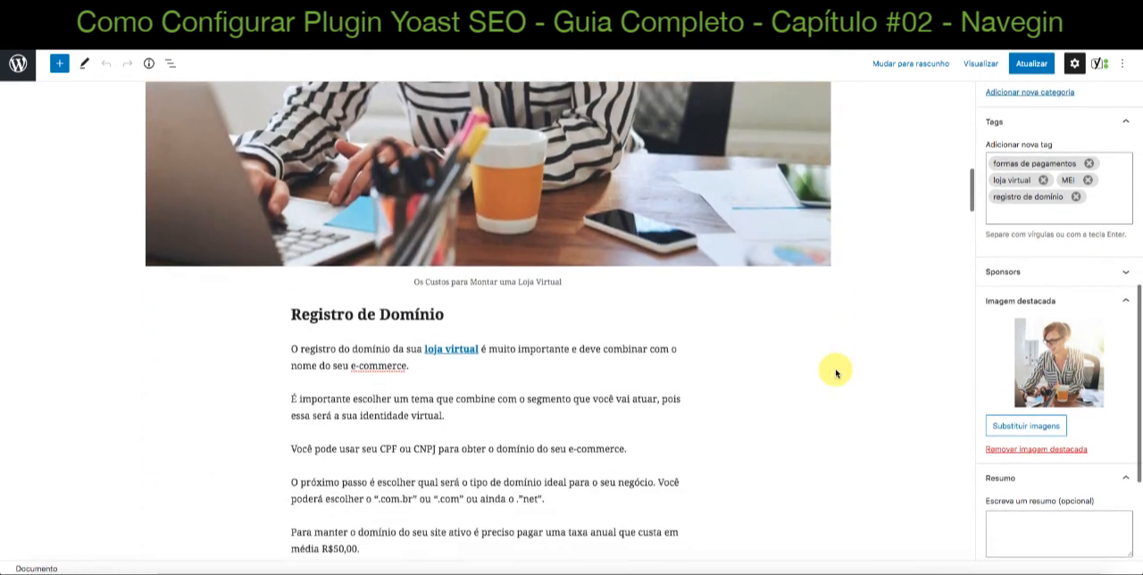
scroll(835, 372, "down", 15)
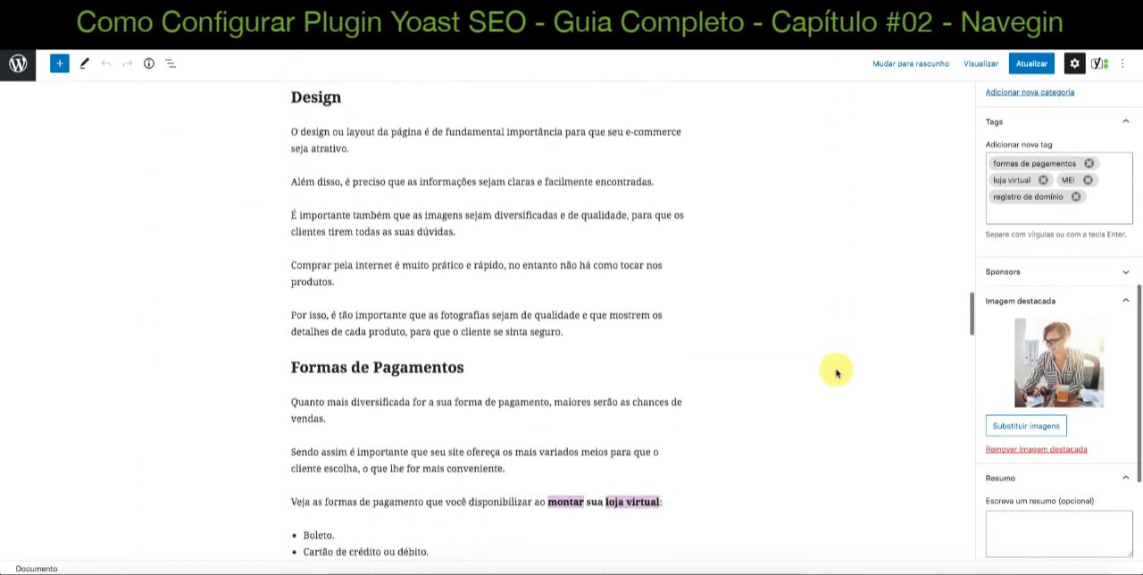
Open the media library for the Facebook image in Redes Sociais and close it without selecting an image
scroll(835, 372, "down", 20)
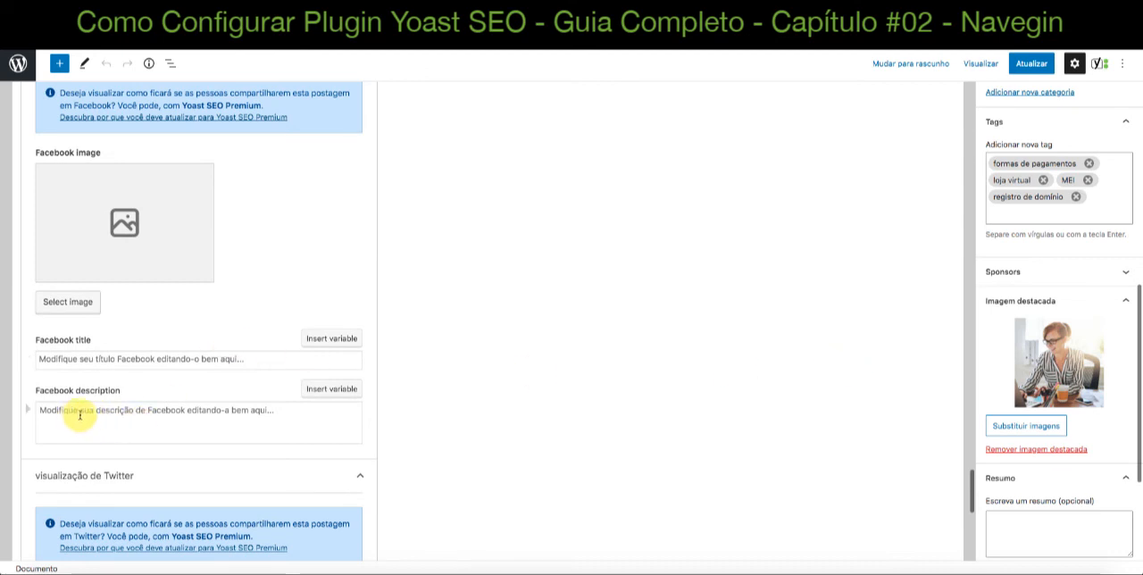
scroll(84, 416, "up", 2)
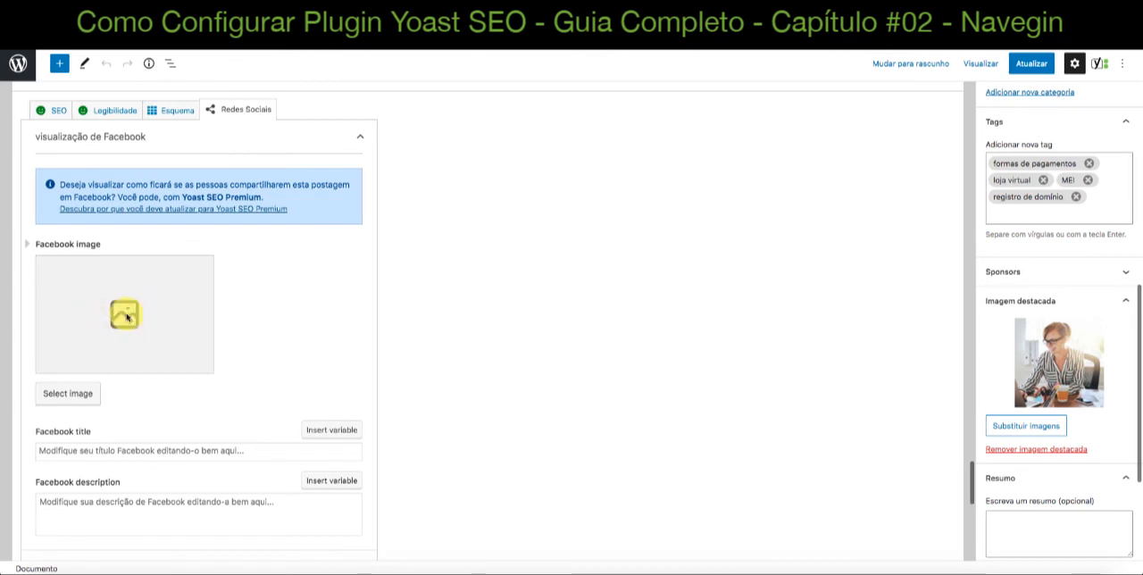
left_click(75, 390)
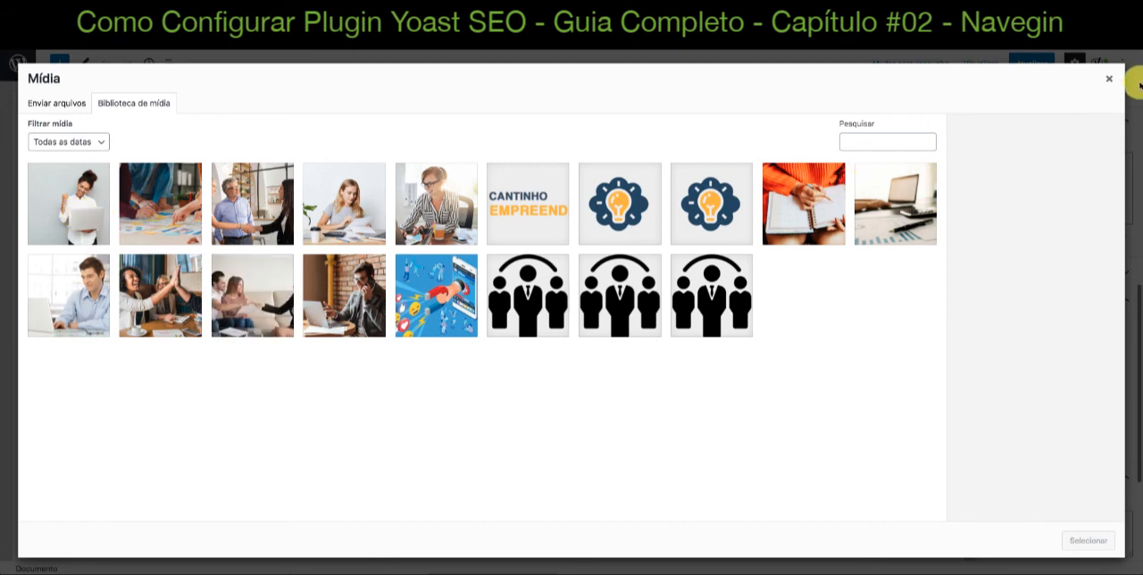
left_click(1111, 83)
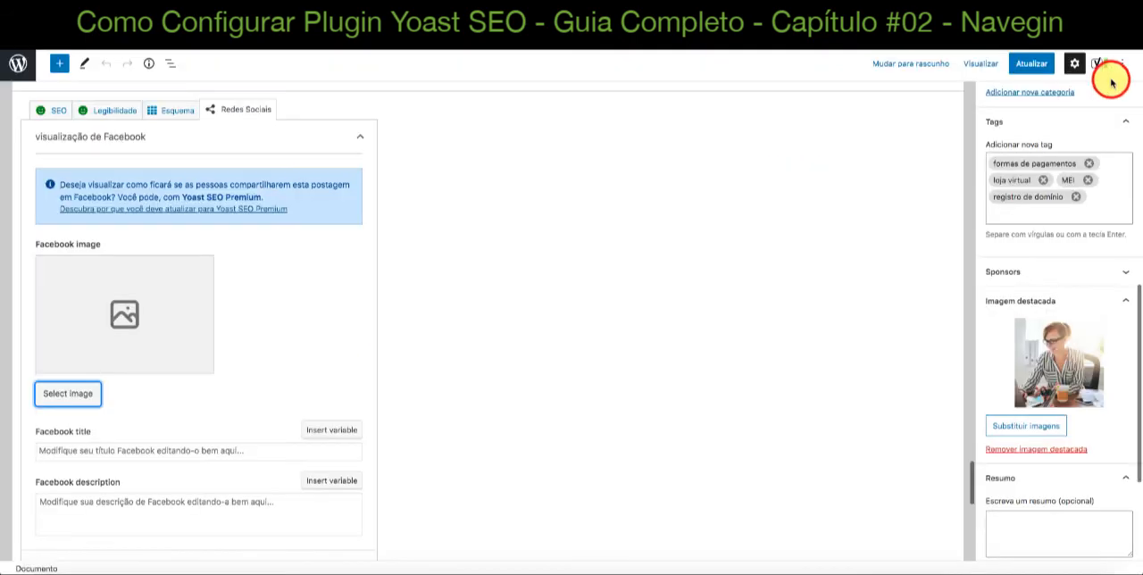
Place the cursor in the Facebook title and Facebook description fields without entering any text
scroll(500, 205, "down", 2)
left_click(82, 361)
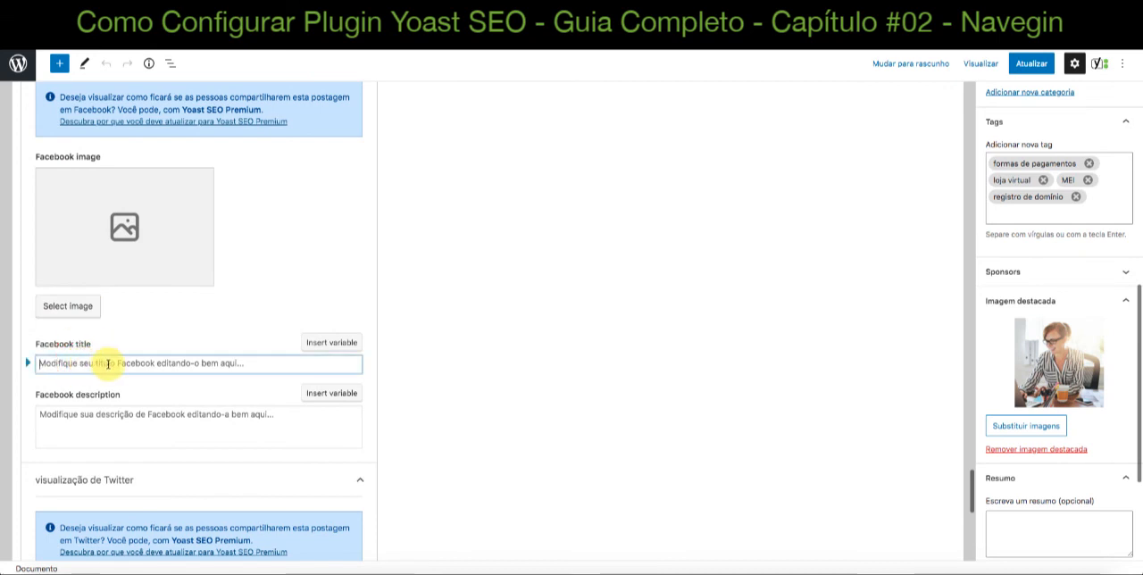
left_click(126, 421)
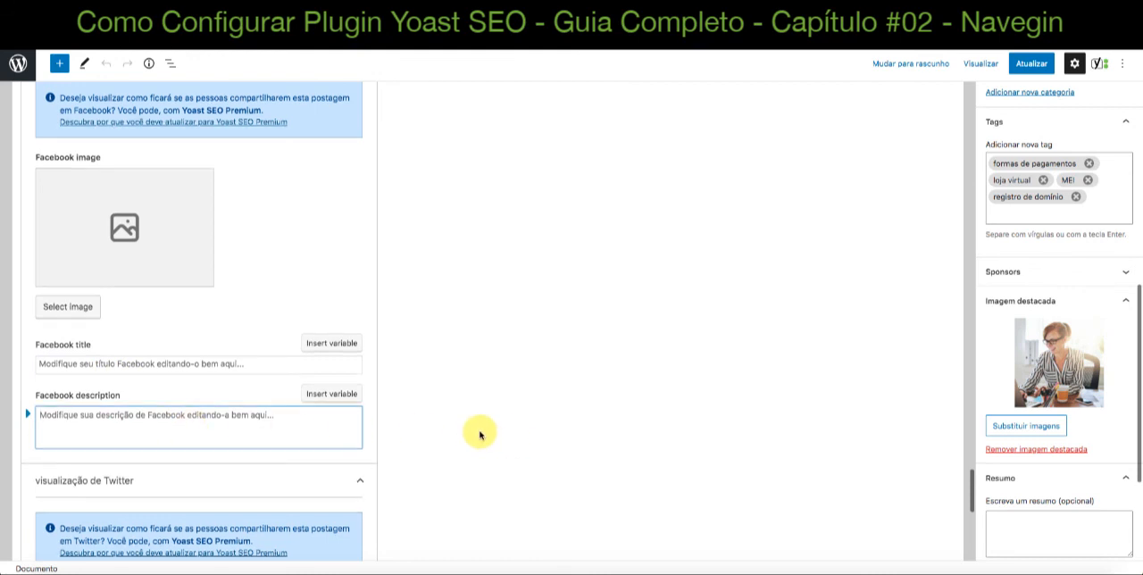
scroll(480, 434, "up", 3)
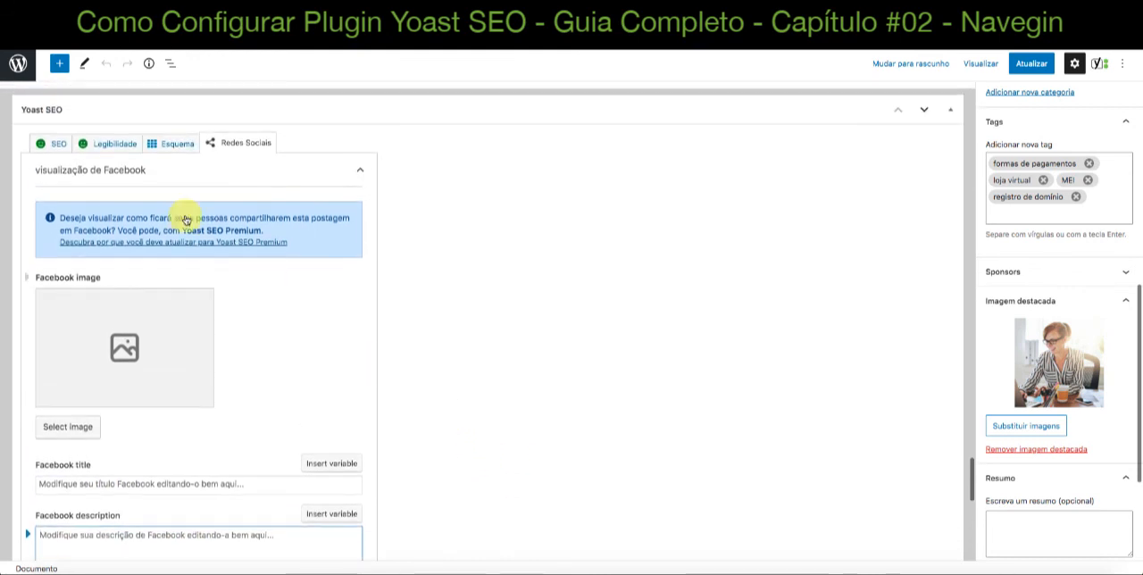
Examine the "visualização de Twitter" section with its image, title and description fields, comparing it with the Facebook fields
scroll(248, 352, "down", 4)
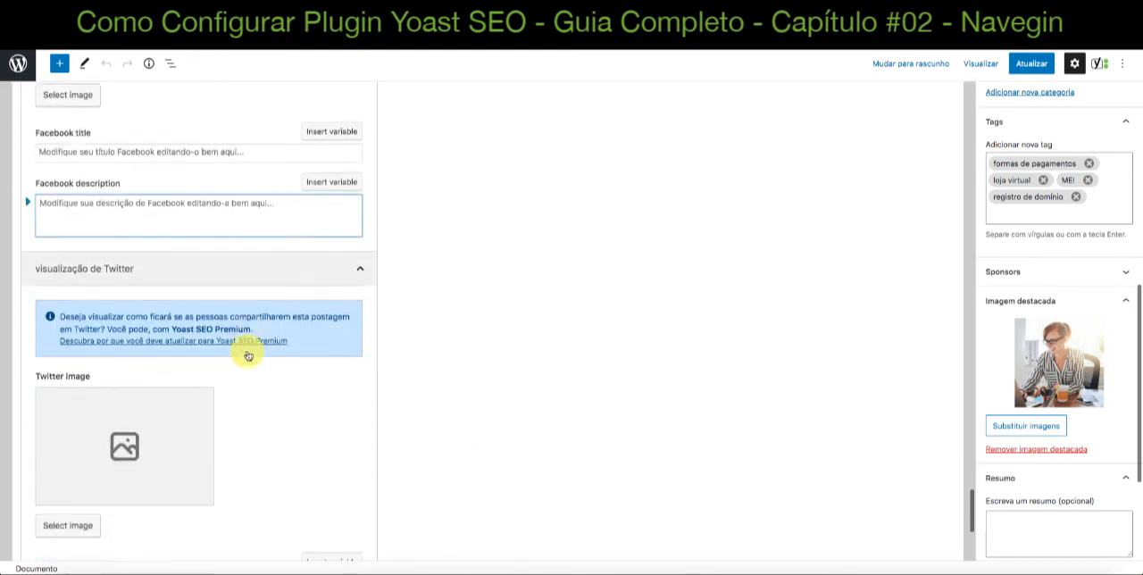
scroll(247, 354, "down", 2)
scroll(185, 307, "up", 1)
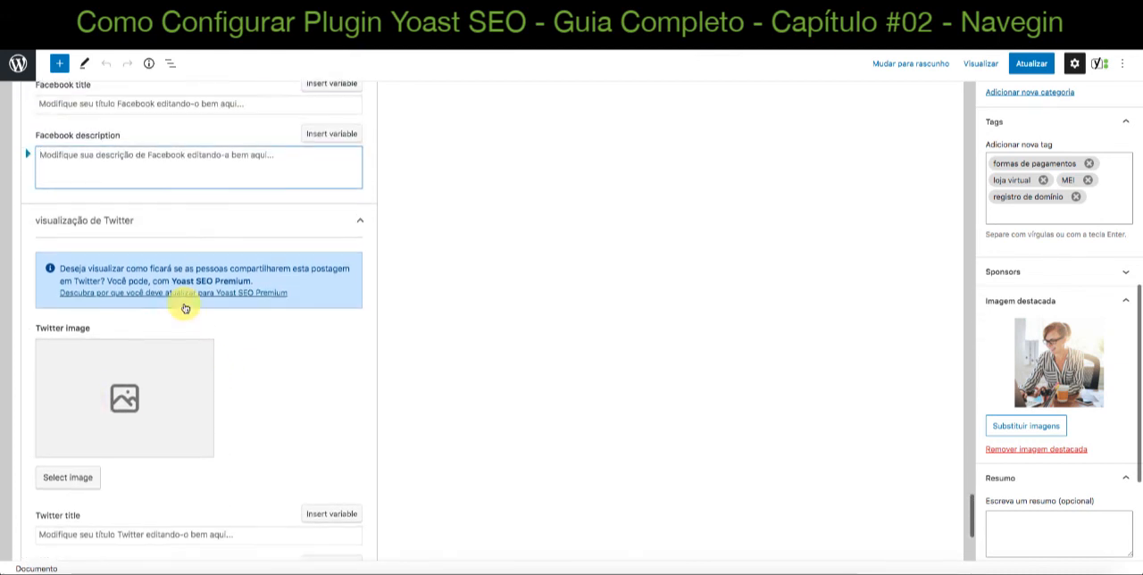
scroll(185, 308, "up", 2)
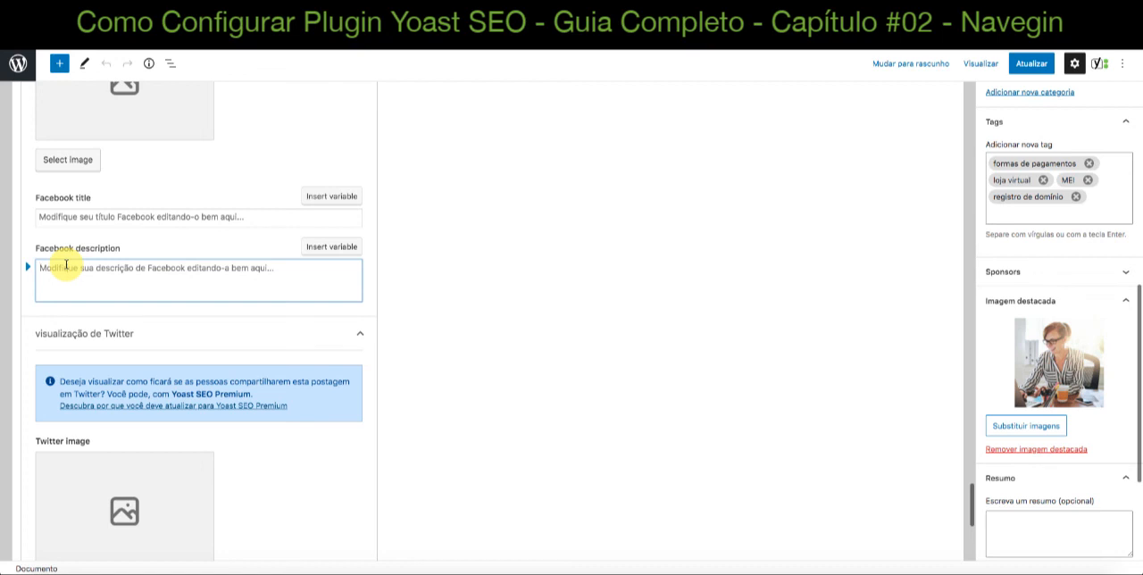
scroll(66, 265, "down", 4)
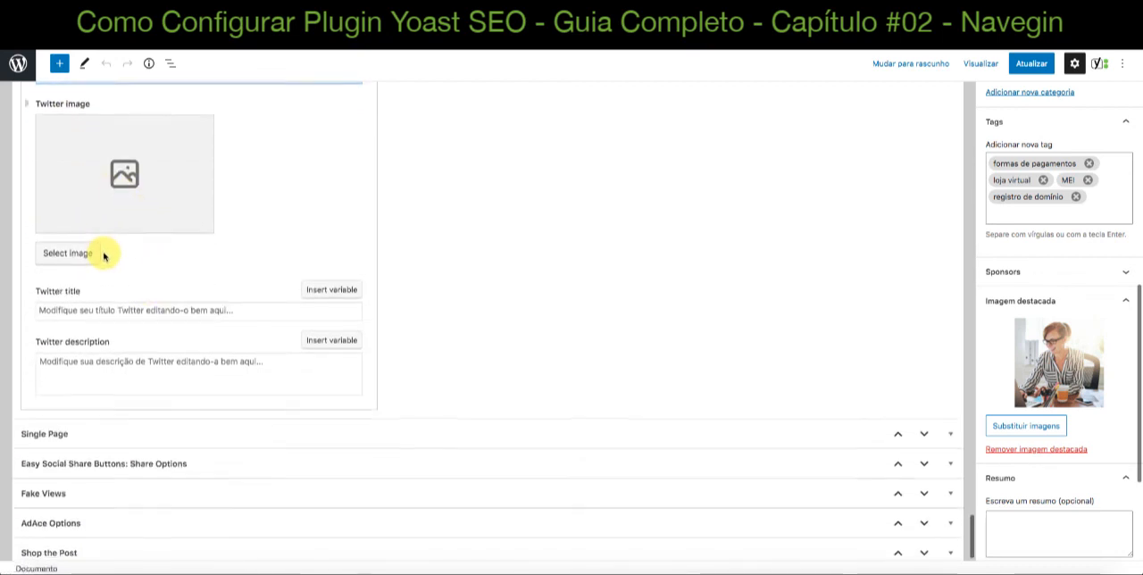
scroll(89, 245, "up", 1)
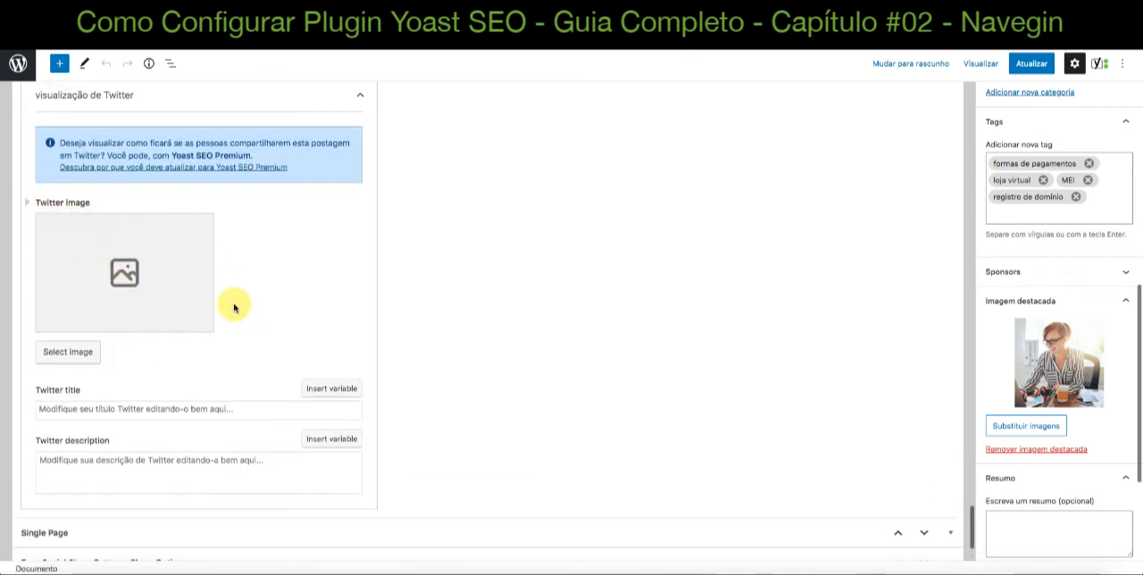
scroll(228, 302, "down", 2)
scroll(221, 302, "up", 1)
scroll(222, 302, "up", 7)
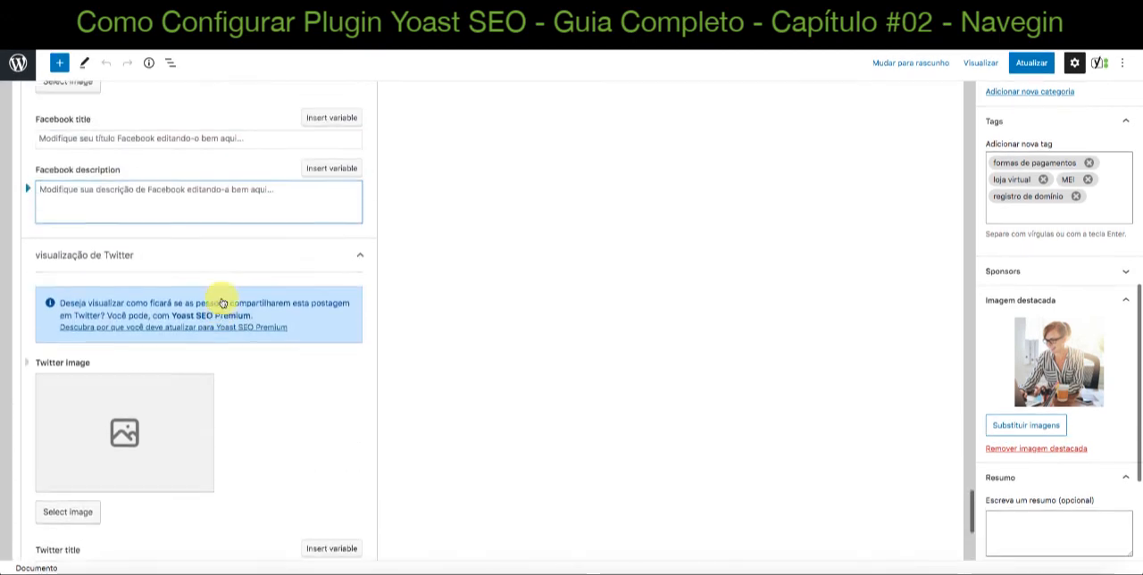
Return to the post's text, select the "Formas de Pagamentos" heading and deselect it to show the post settings again
scroll(222, 301, "up", 8)
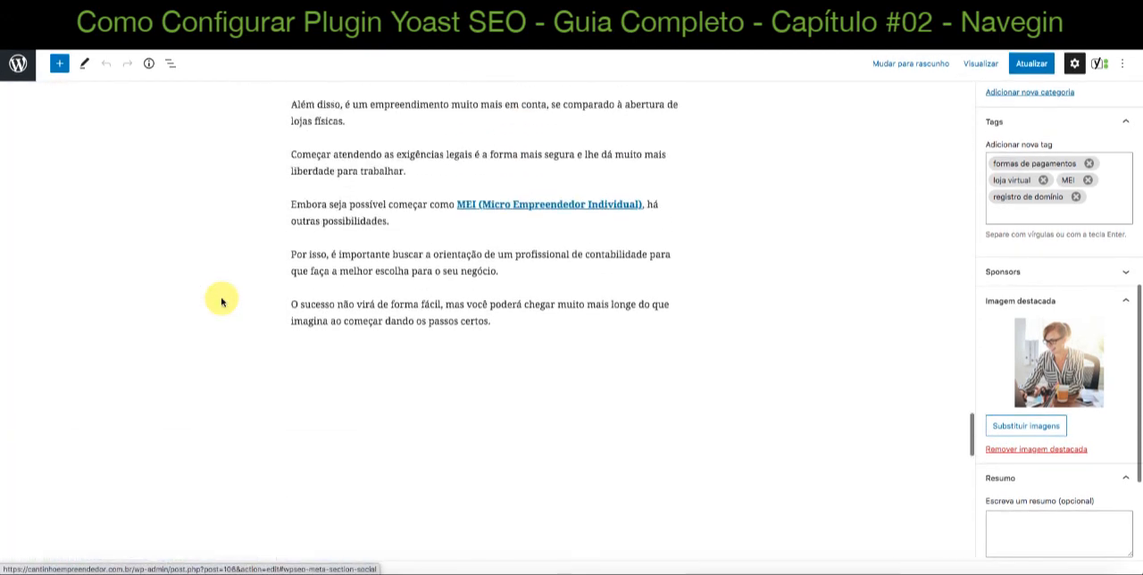
scroll(223, 302, "up", 10)
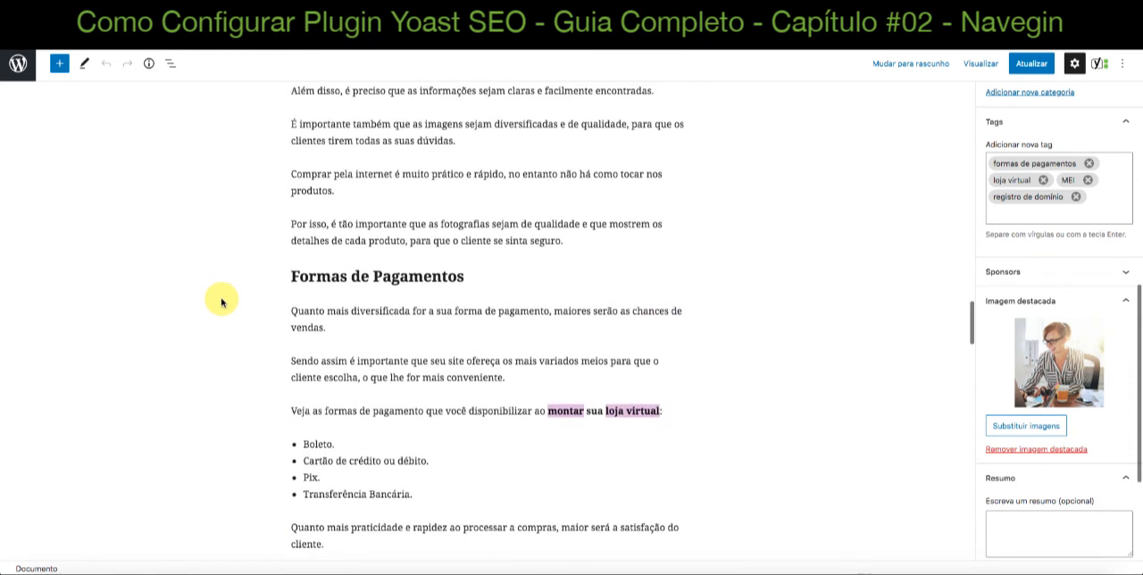
left_click(331, 278)
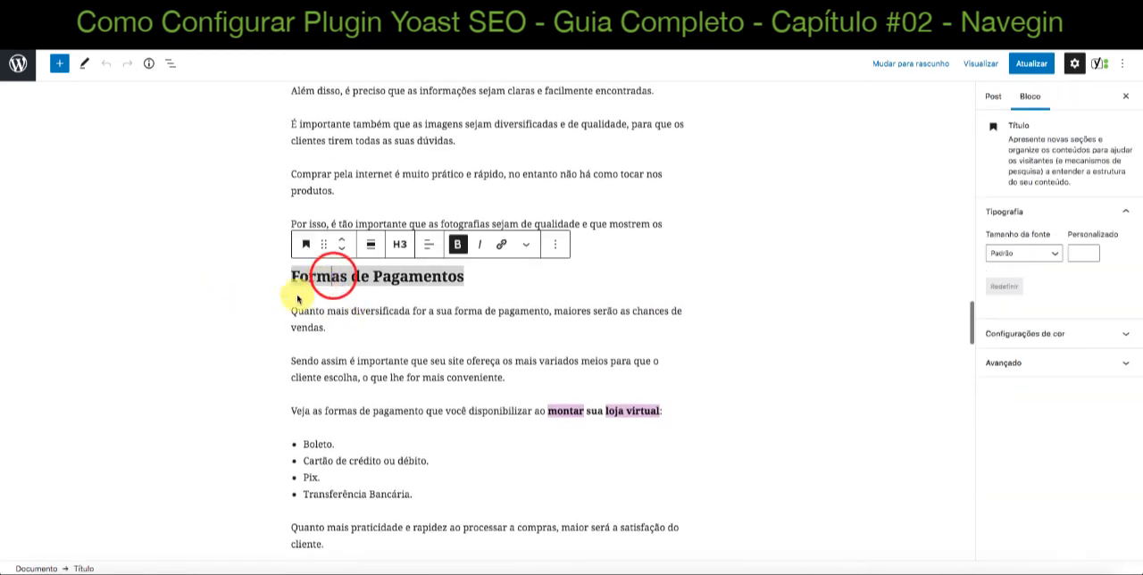
left_click(243, 297)
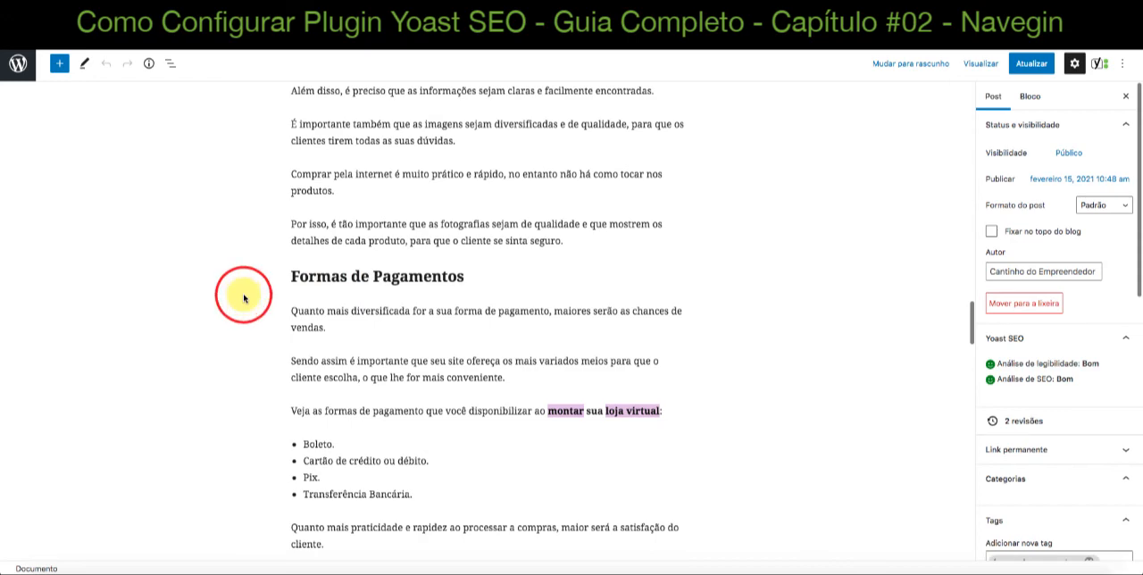
Go back to the beginning of the post and view its title and opening paragraphs
scroll(818, 351, "up", 2)
scroll(819, 351, "up", 10)
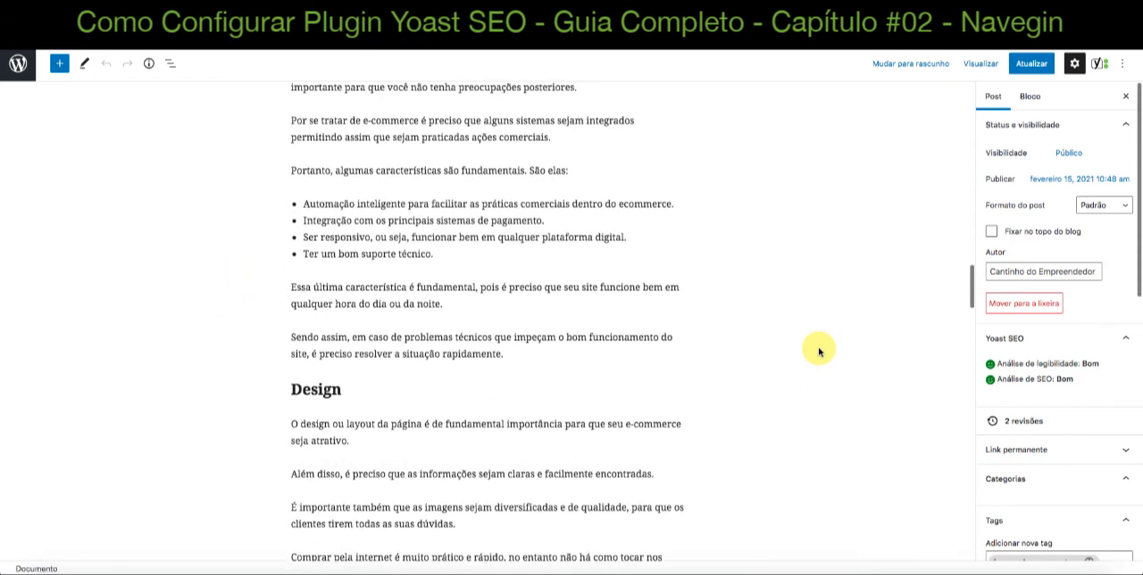
scroll(818, 351, "up", 10)
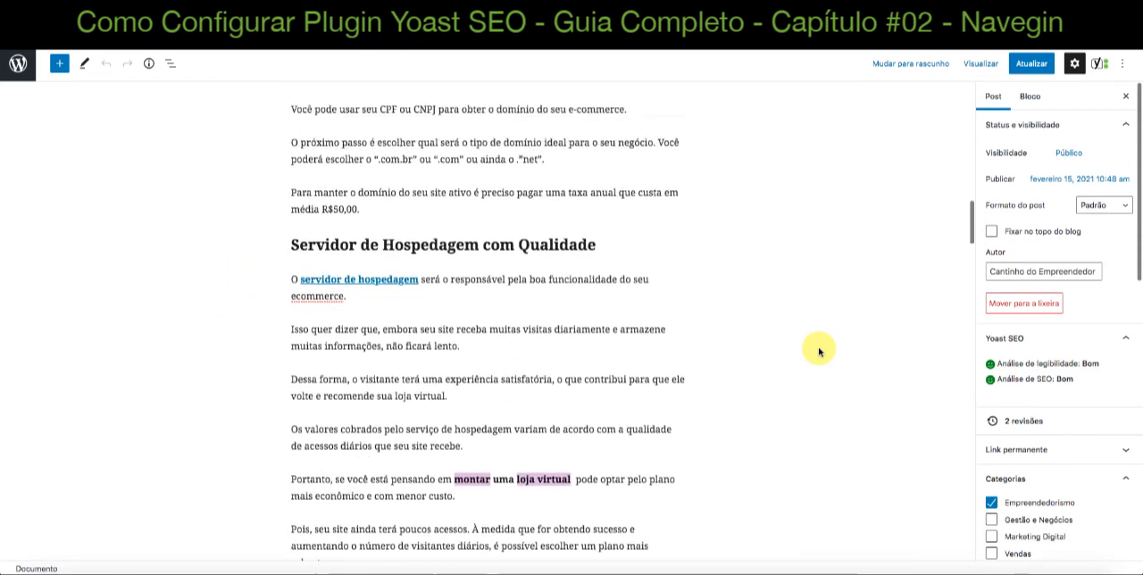
scroll(819, 351, "up", 10)
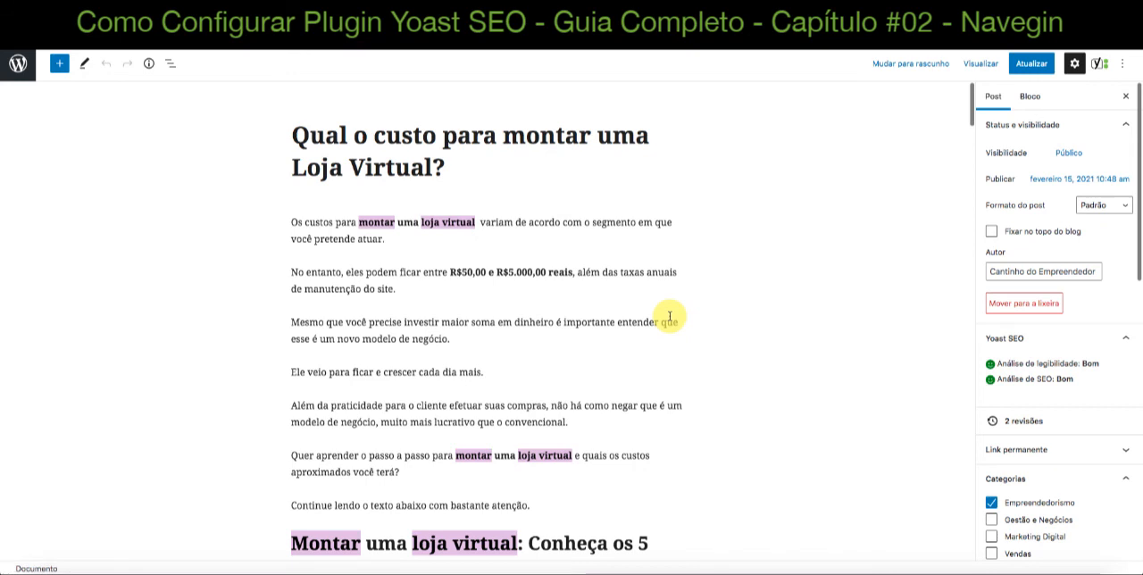
left_click(534, 273)
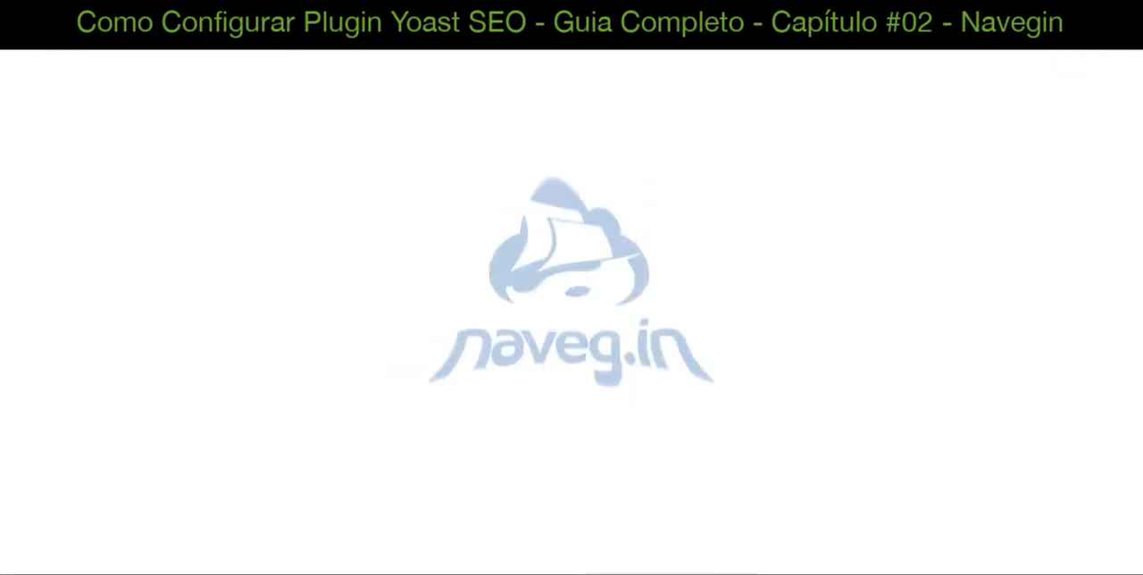